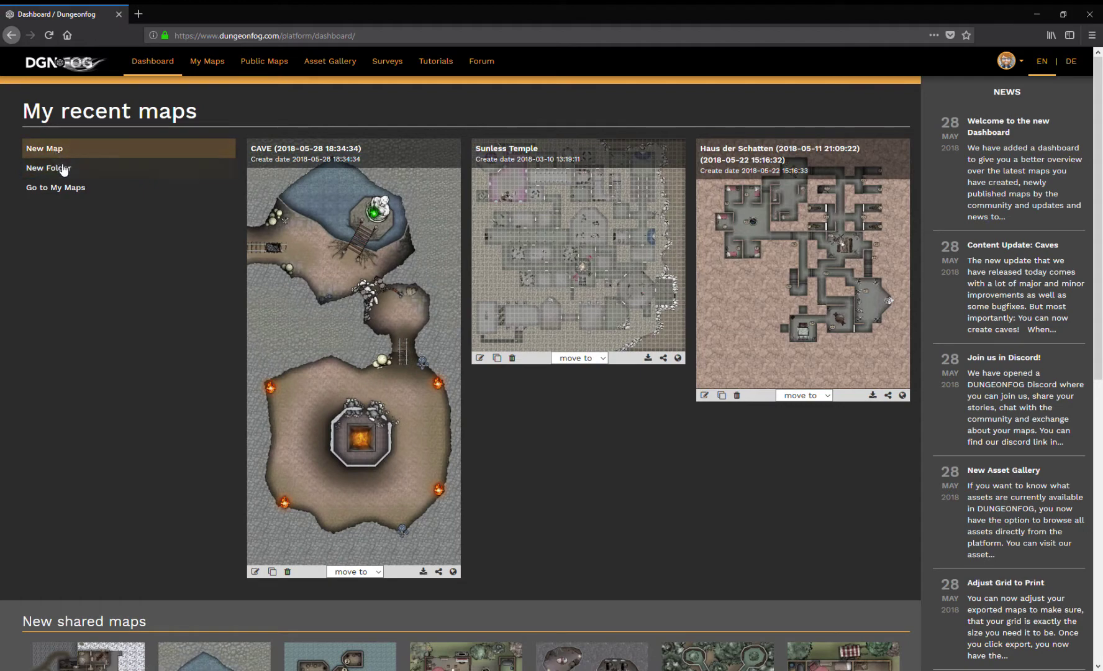
# Browse the list of existing maps, then return to the dashboard.
pyautogui.click(80, 190)
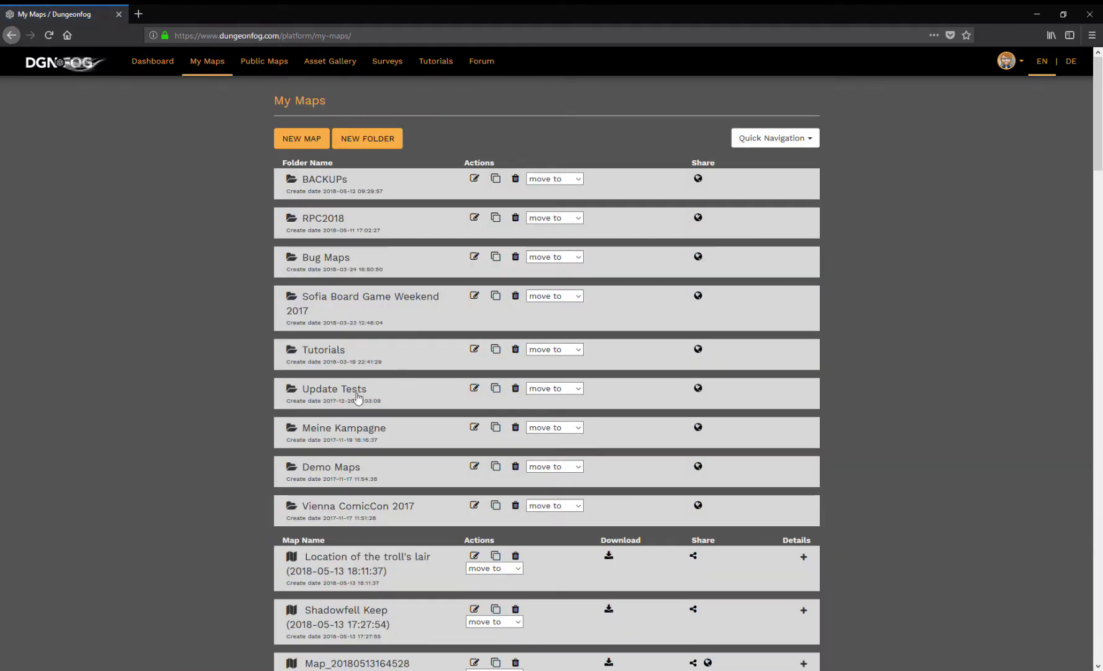
pyautogui.click(151, 71)
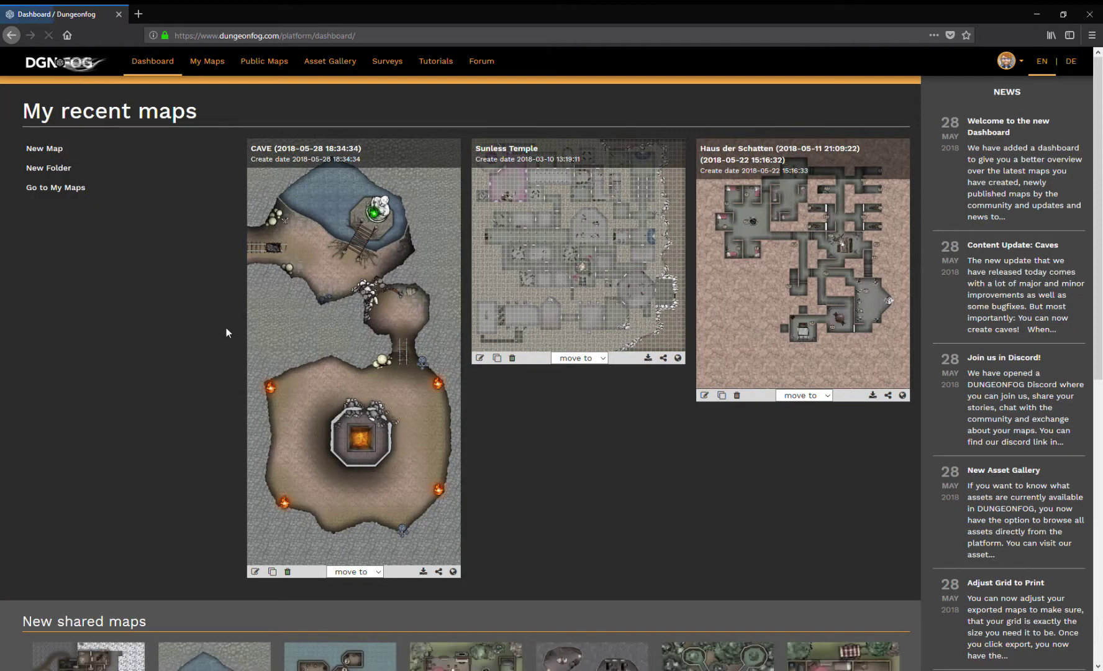
pyautogui.scroll(-5, 149, 315)
pyautogui.scroll(-1, 149, 314)
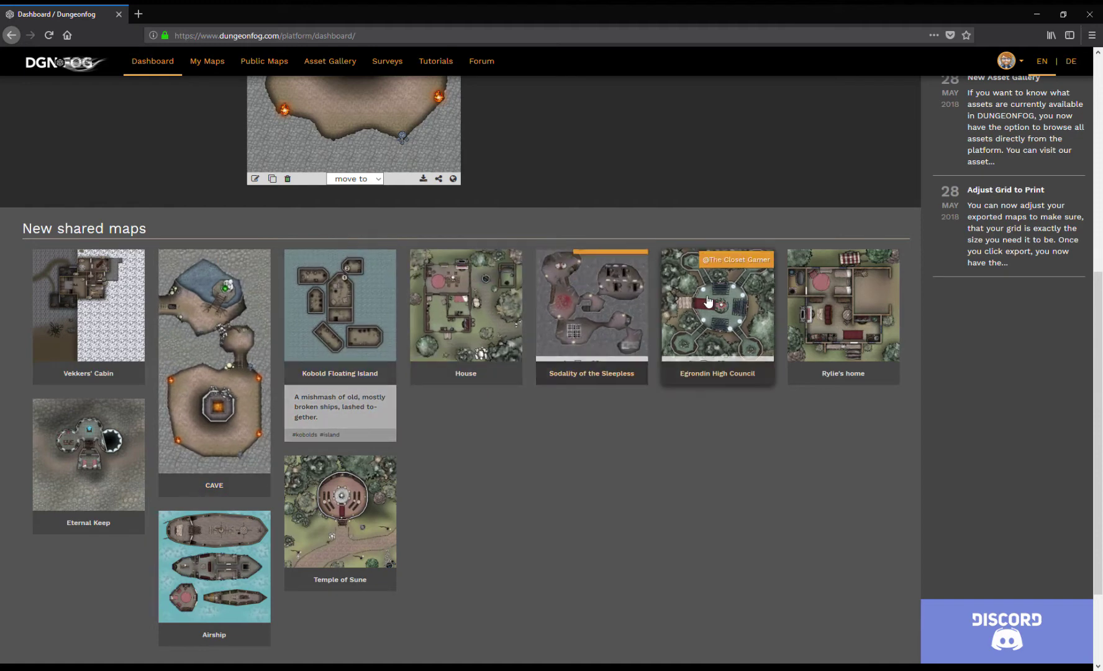
pyautogui.scroll(6, 515, 447)
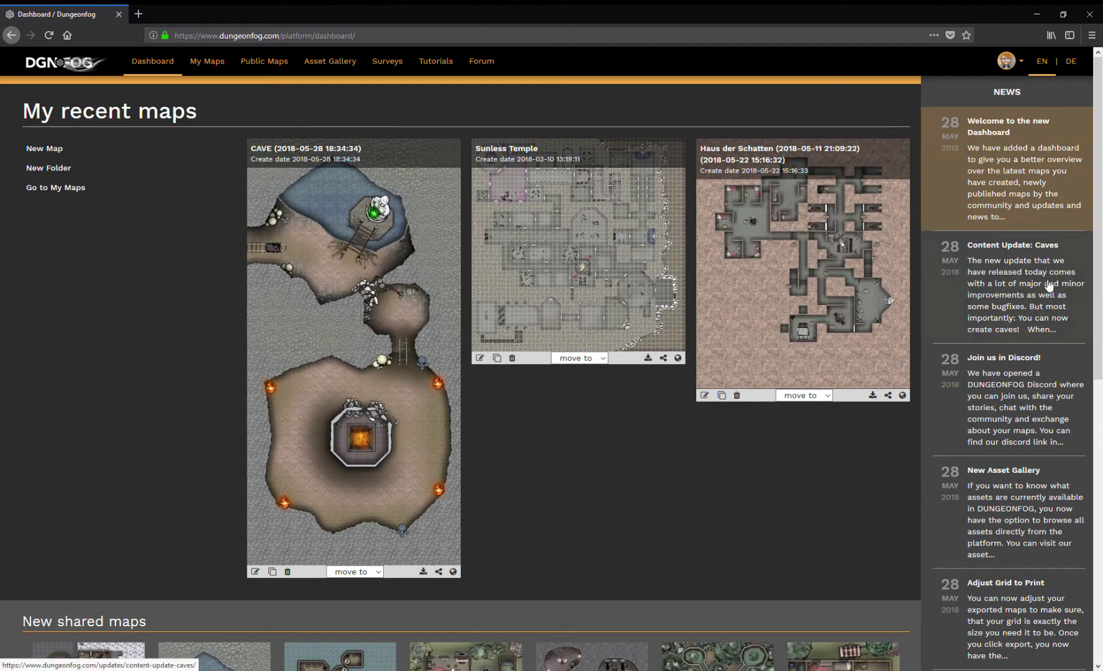
pyautogui.scroll(-2, 1027, 430)
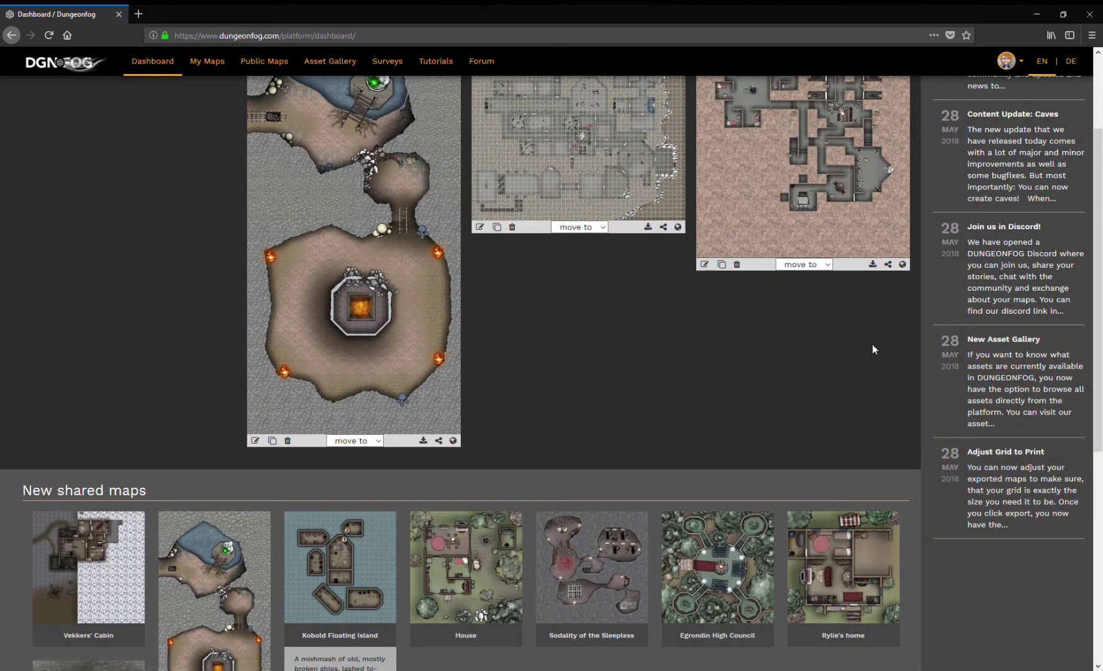
pyautogui.scroll(-6, 980, 359)
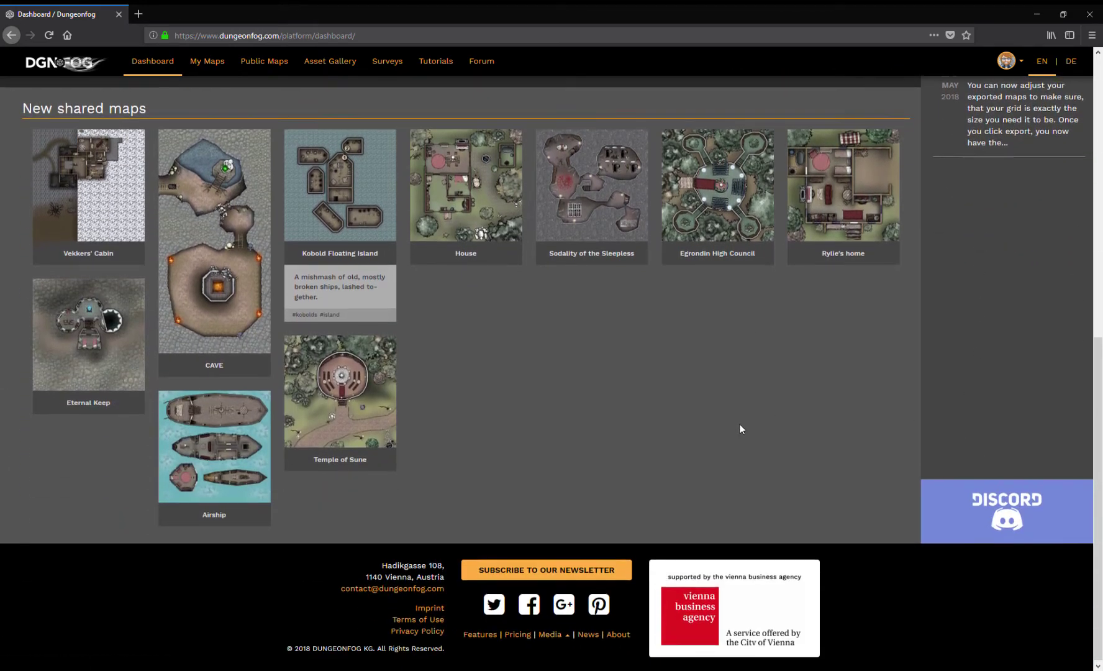
pyautogui.scroll(4, 739, 425)
pyautogui.scroll(4, 679, 433)
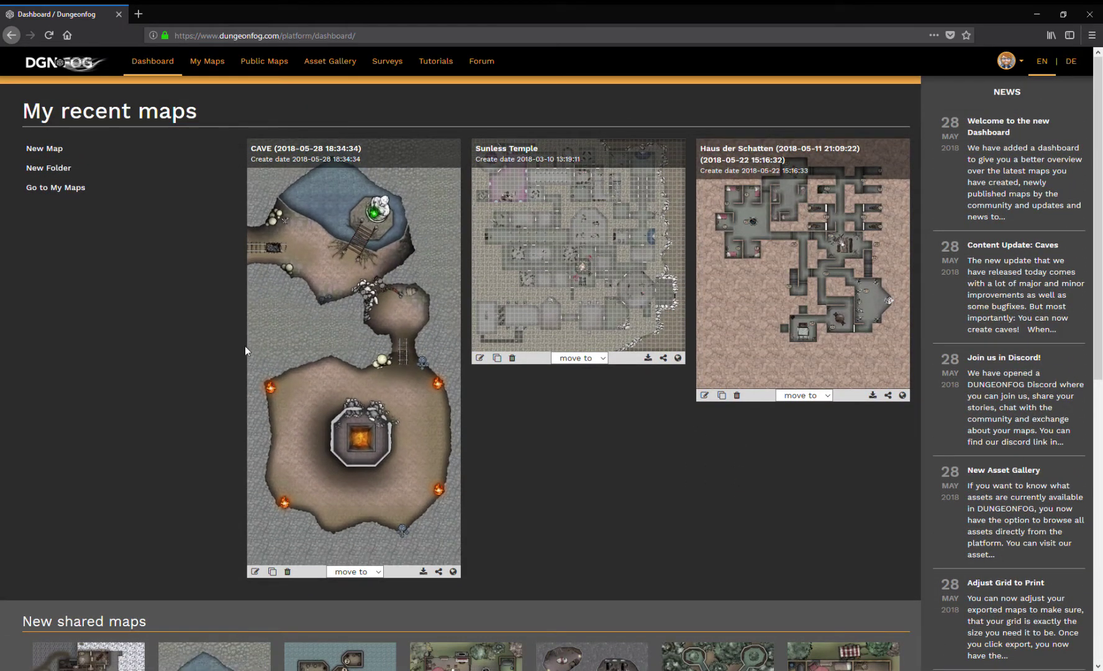
# Create a new map named 'Cave' and open it in the editor.
pyautogui.click(54, 149)
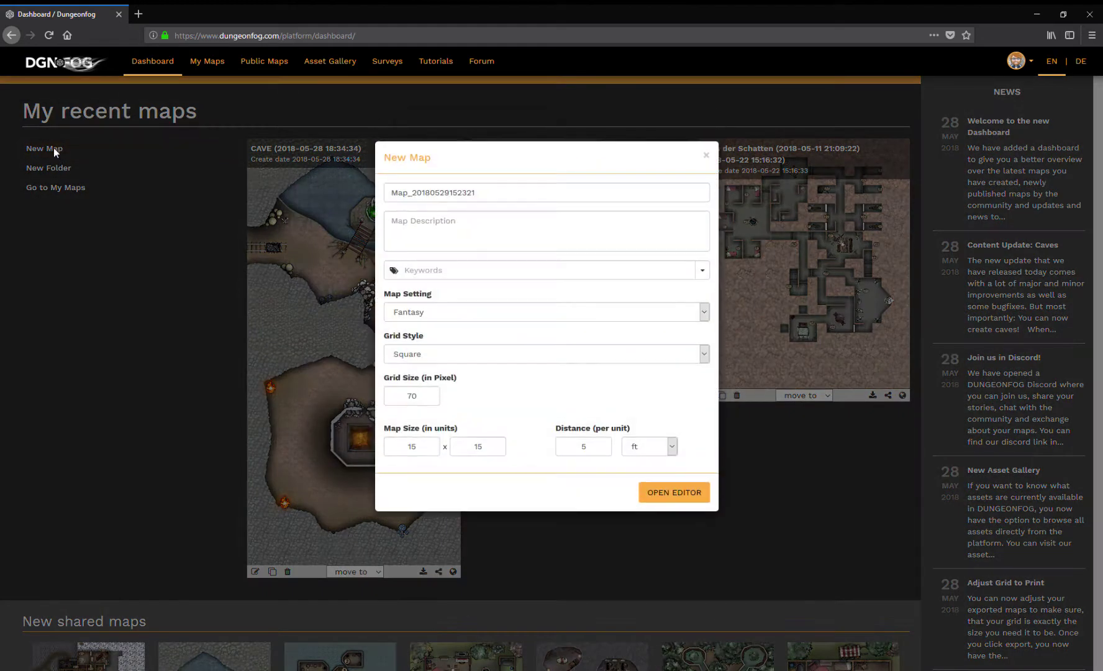
pyautogui.click(523, 192)
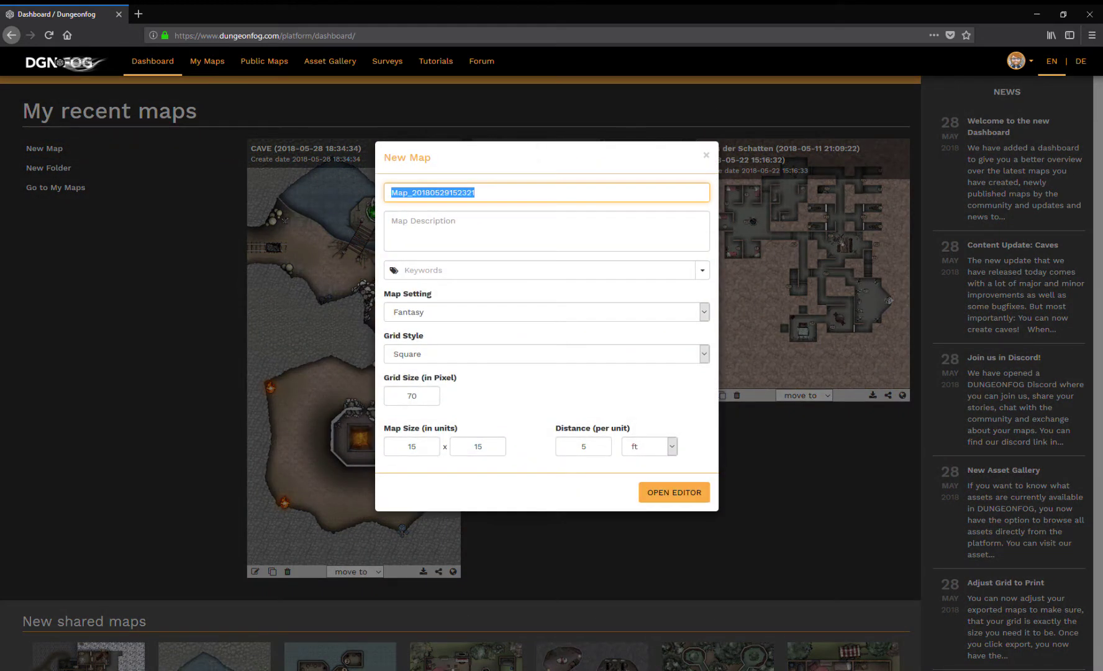
pyautogui.write('Cave')
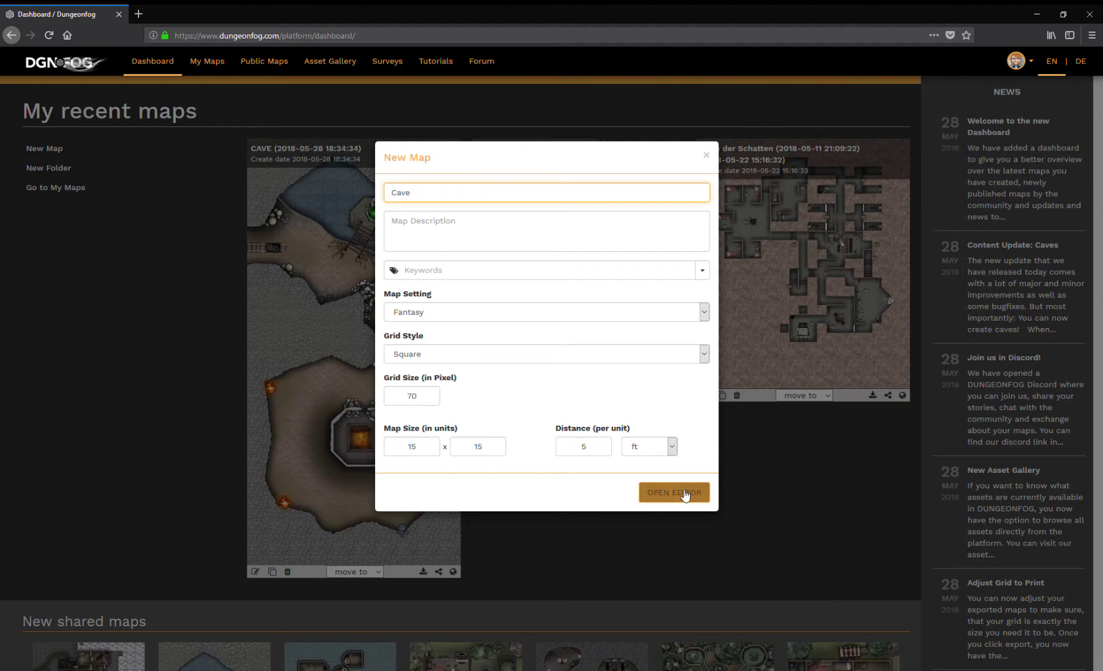
pyautogui.click(685, 495)
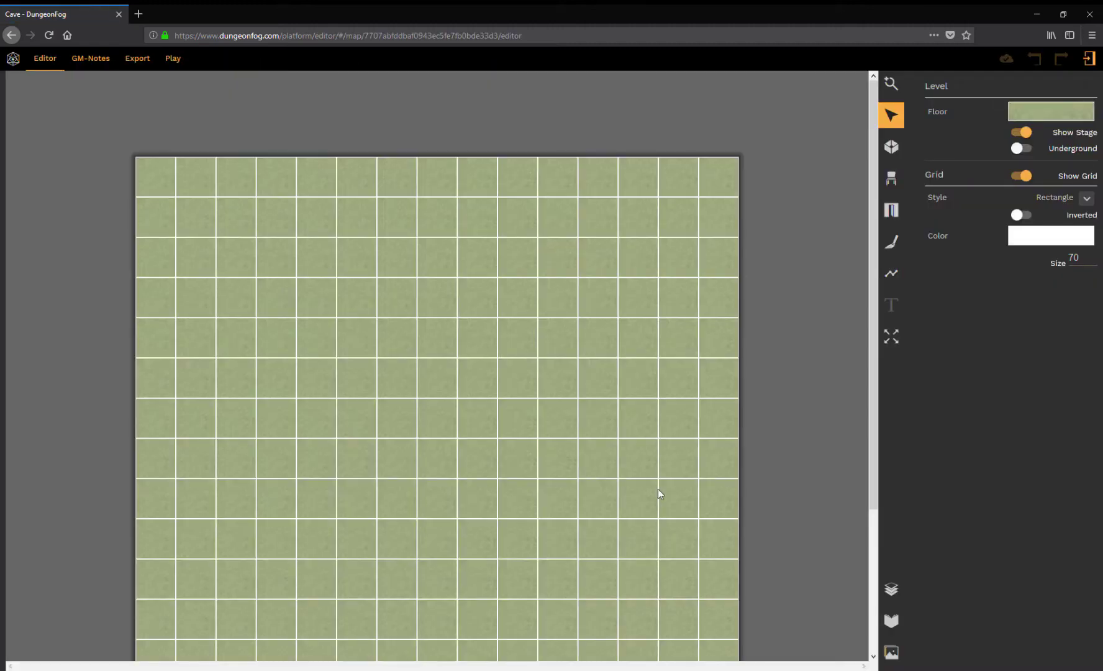
# Change the level floor texture to Old dirt.
pyautogui.click(1062, 114)
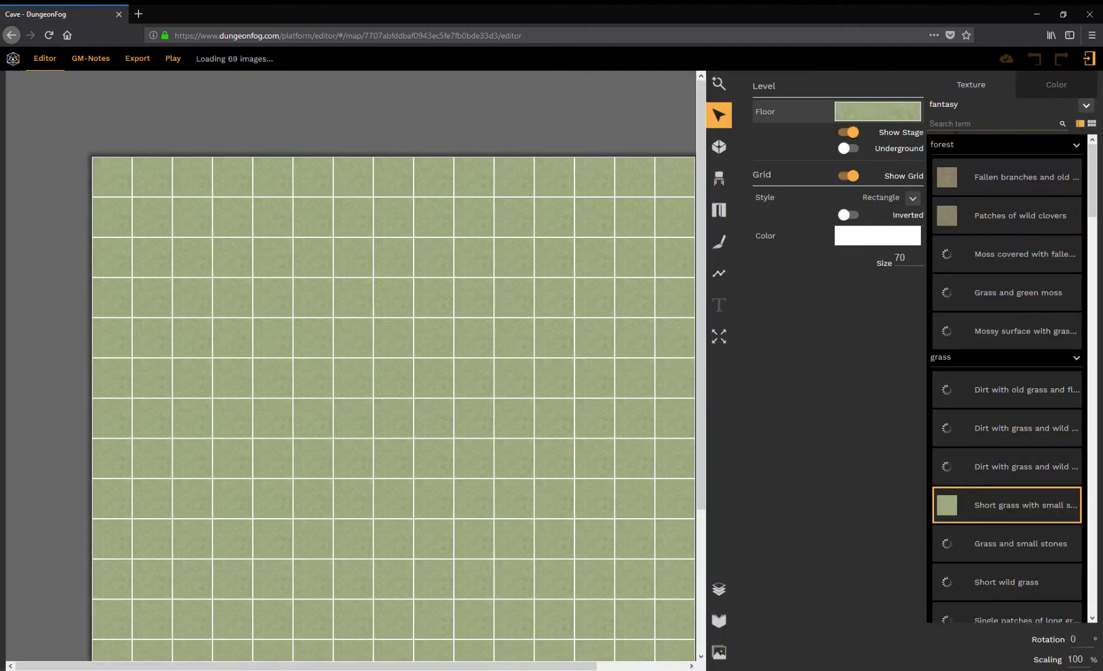
pyautogui.scroll(-5, 1000, 413)
pyautogui.click(987, 410)
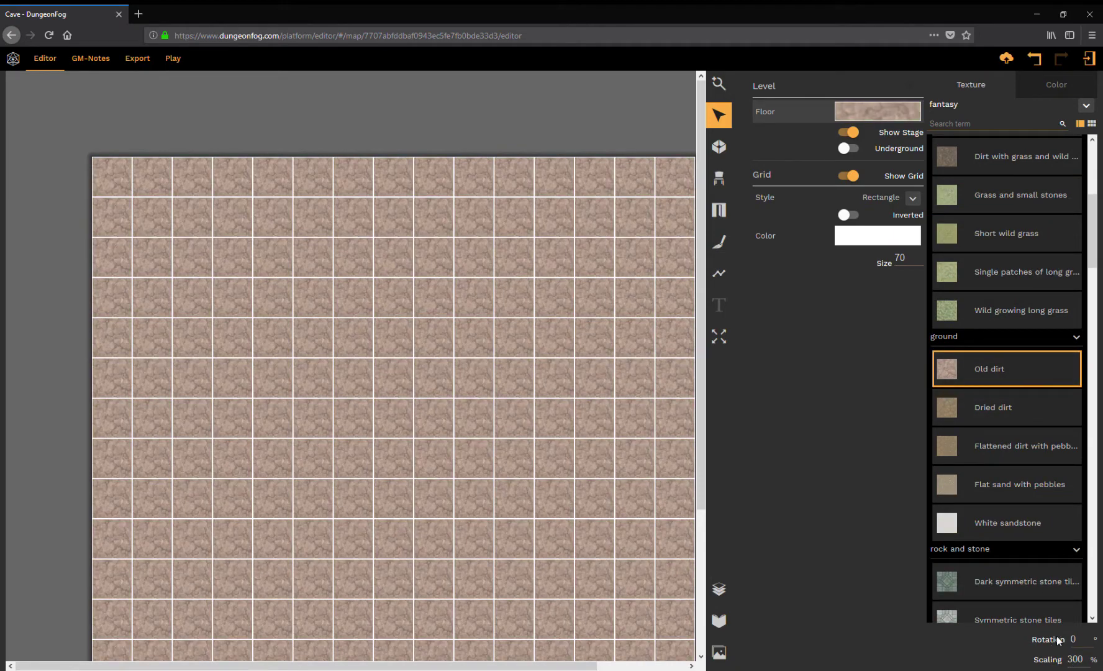
pyautogui.click(624, 418)
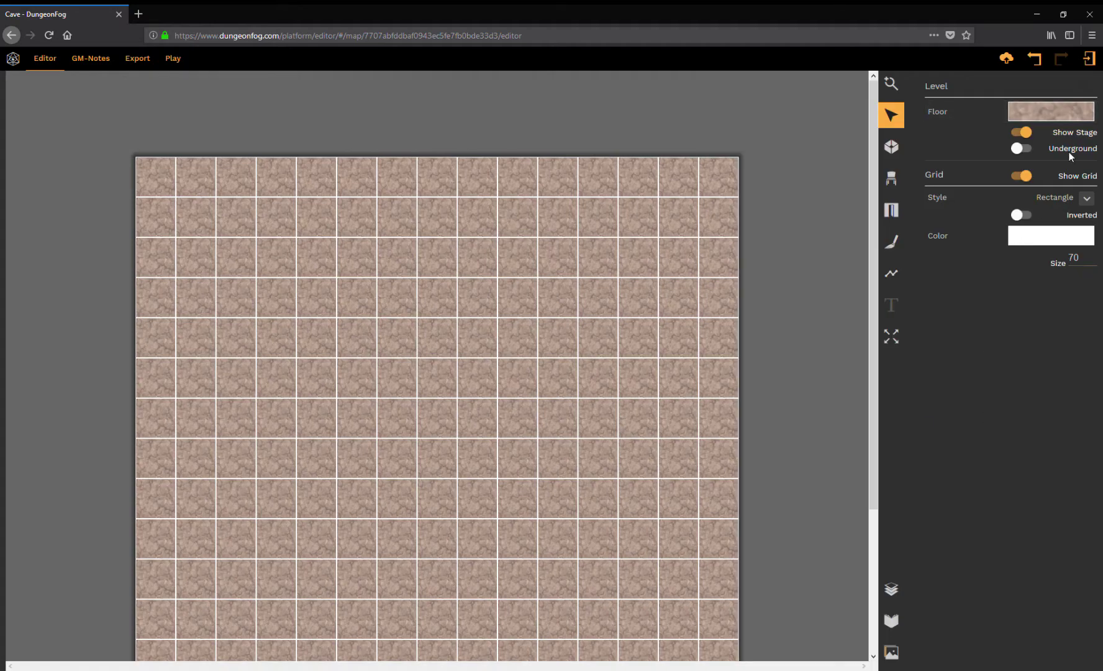
pyautogui.click(1058, 113)
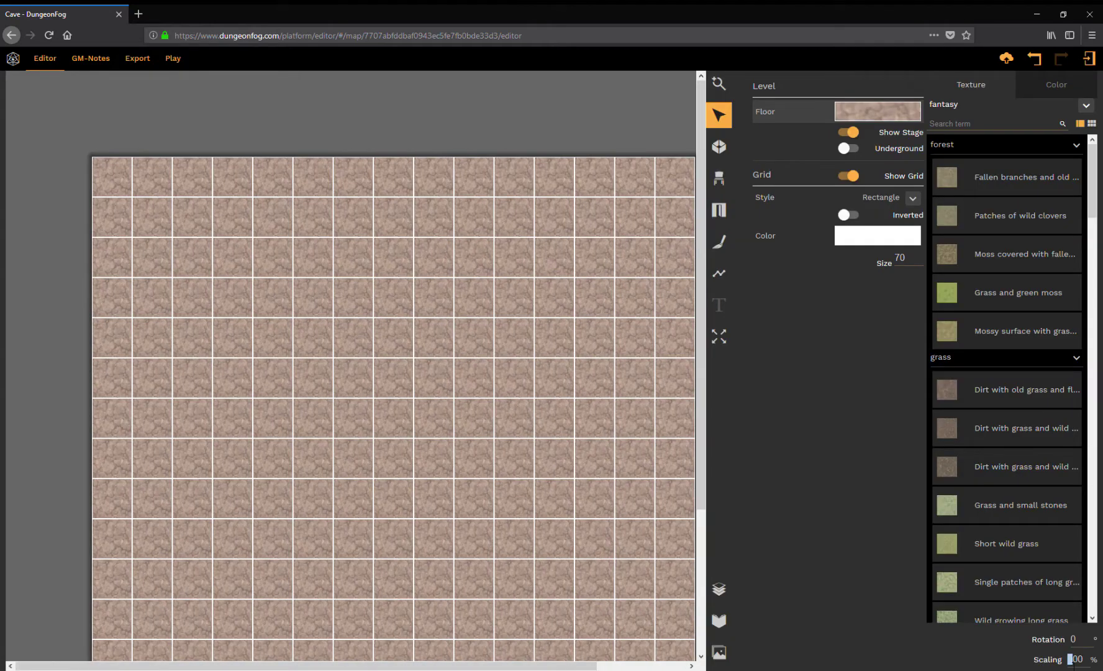
pyautogui.click(451, 413)
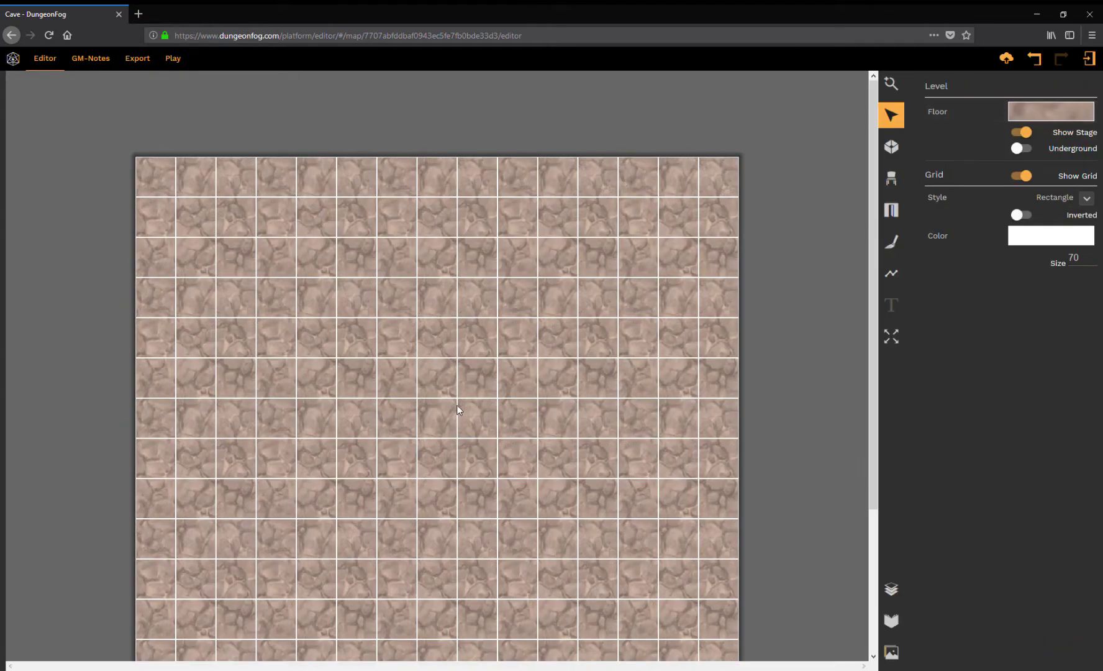
# Set the grid to Dotted Rectangle style with white lines at about 40% opacity.
pyautogui.click(1087, 199)
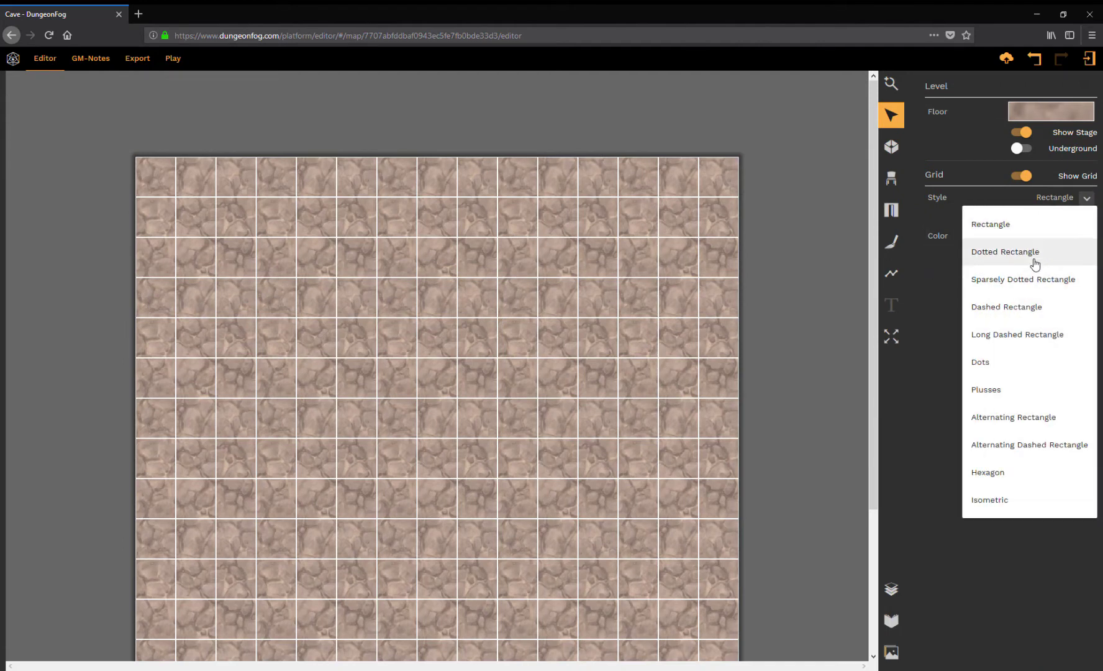
pyautogui.click(1014, 254)
pyautogui.click(1056, 235)
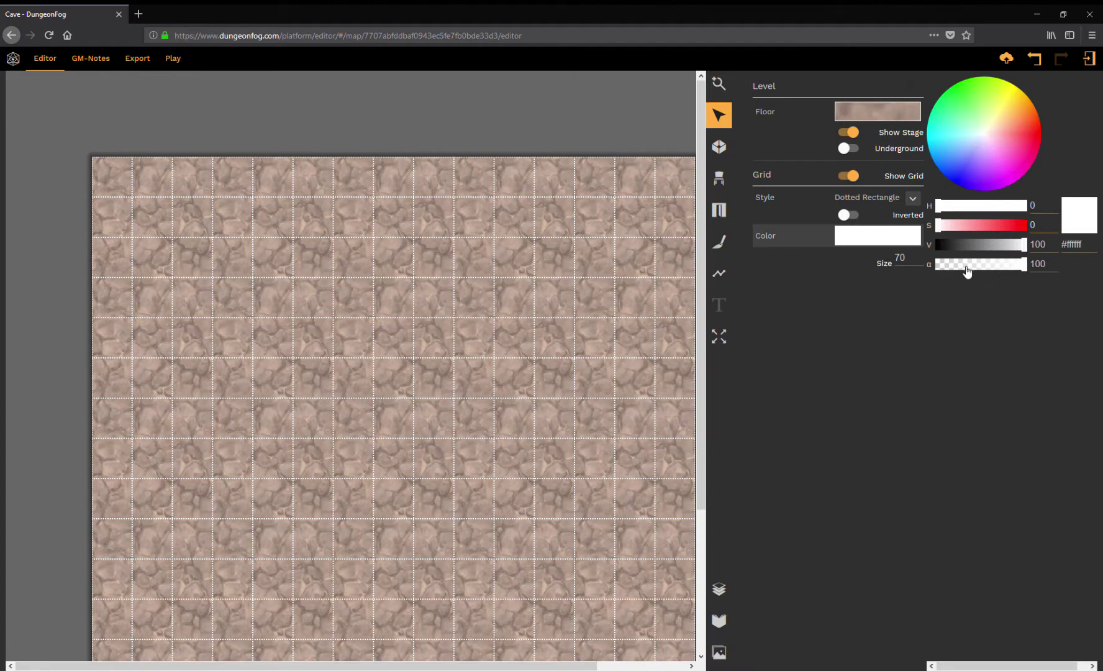
pyautogui.click(966, 267)
pyautogui.moveTo(966, 269); pyautogui.dragTo(979, 268)
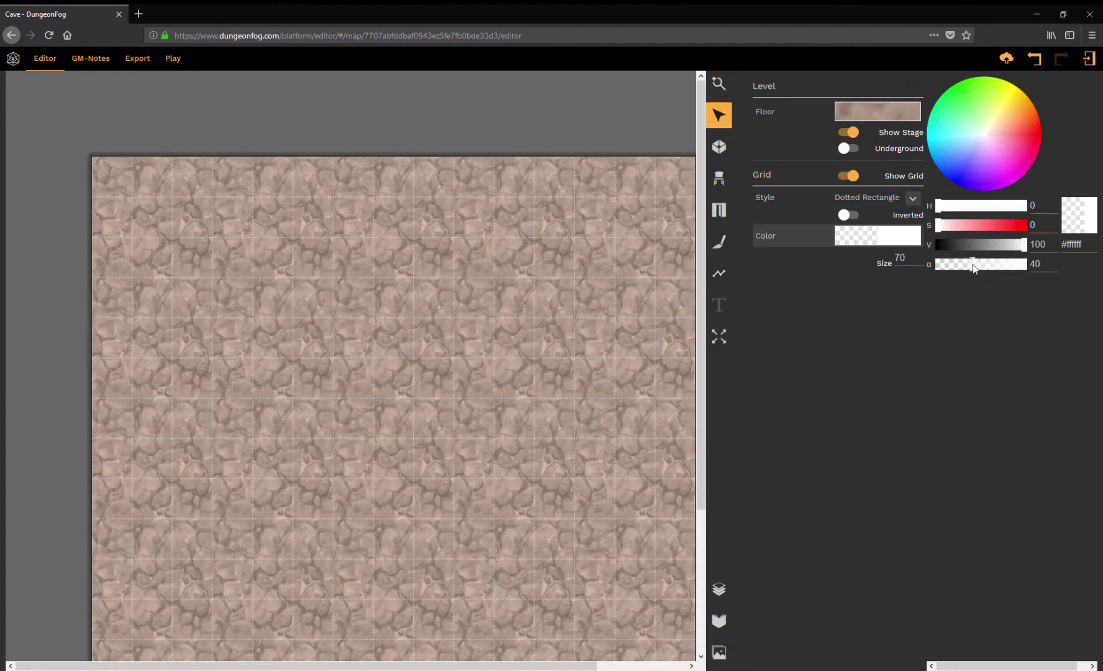
pyautogui.click(523, 321)
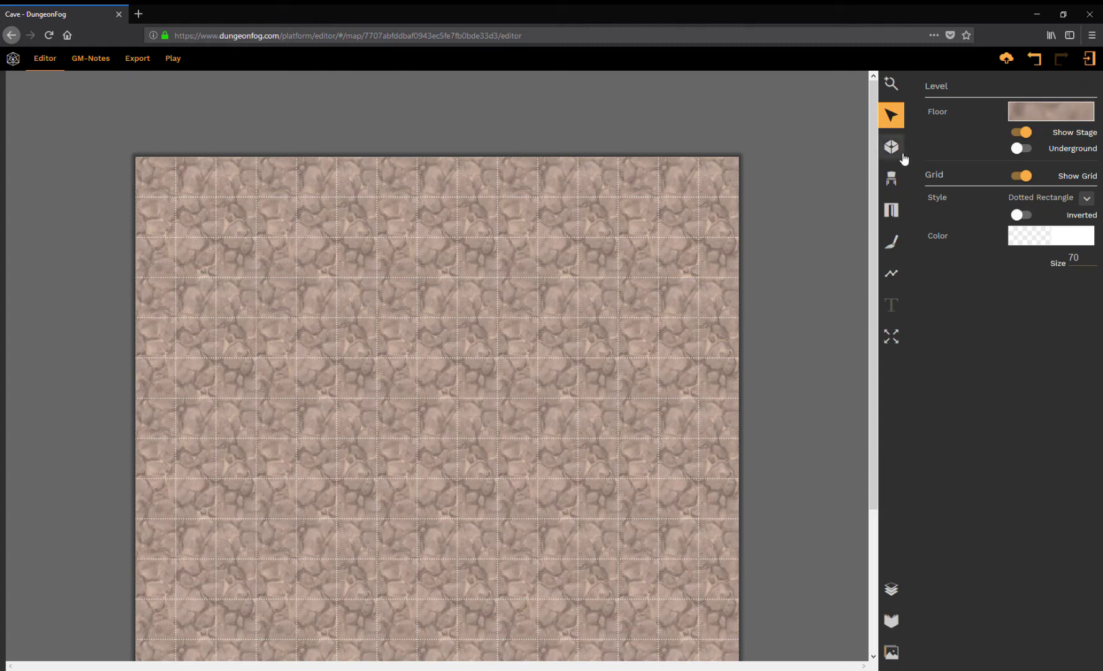
# Choose the Room tool with the Cave wall type.
pyautogui.click(898, 152)
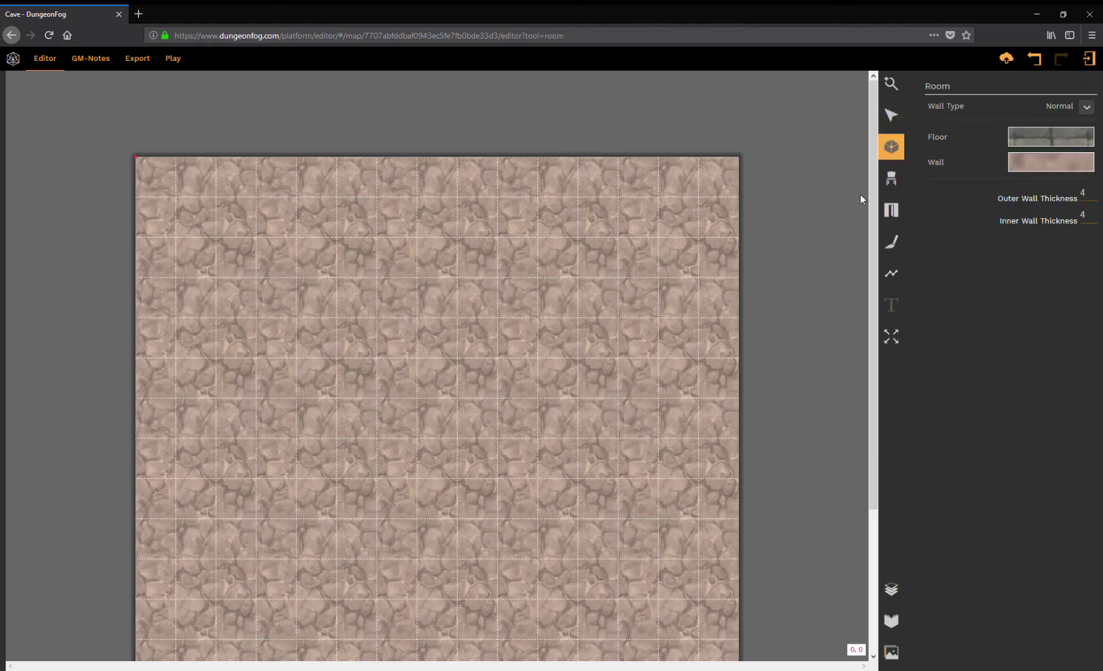
pyautogui.click(1086, 107)
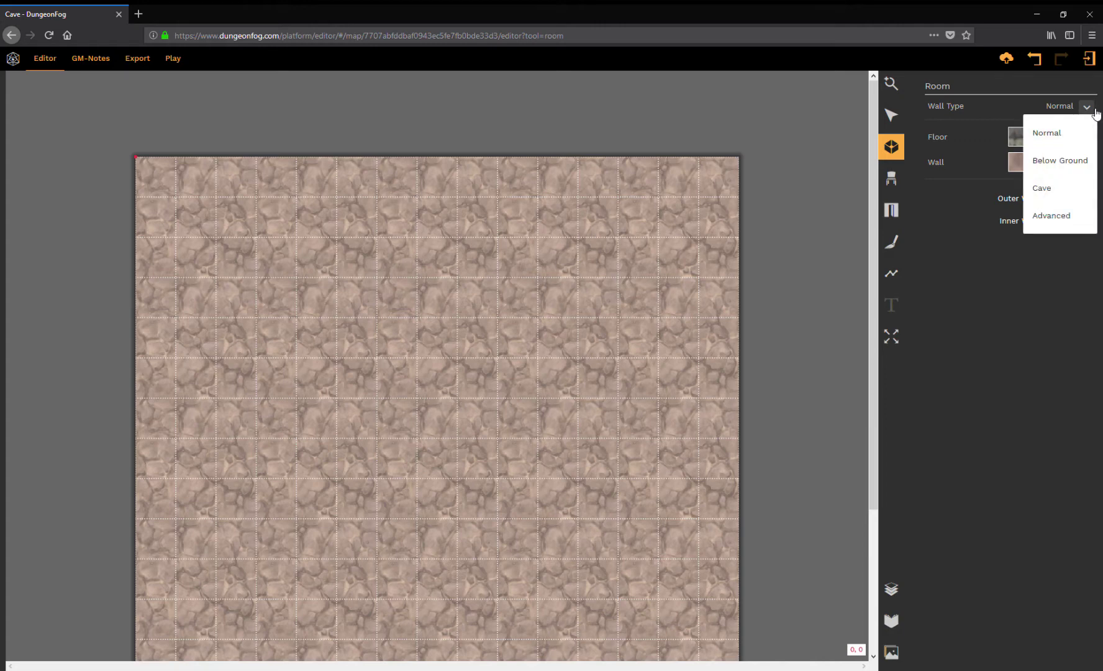
pyautogui.click(1047, 196)
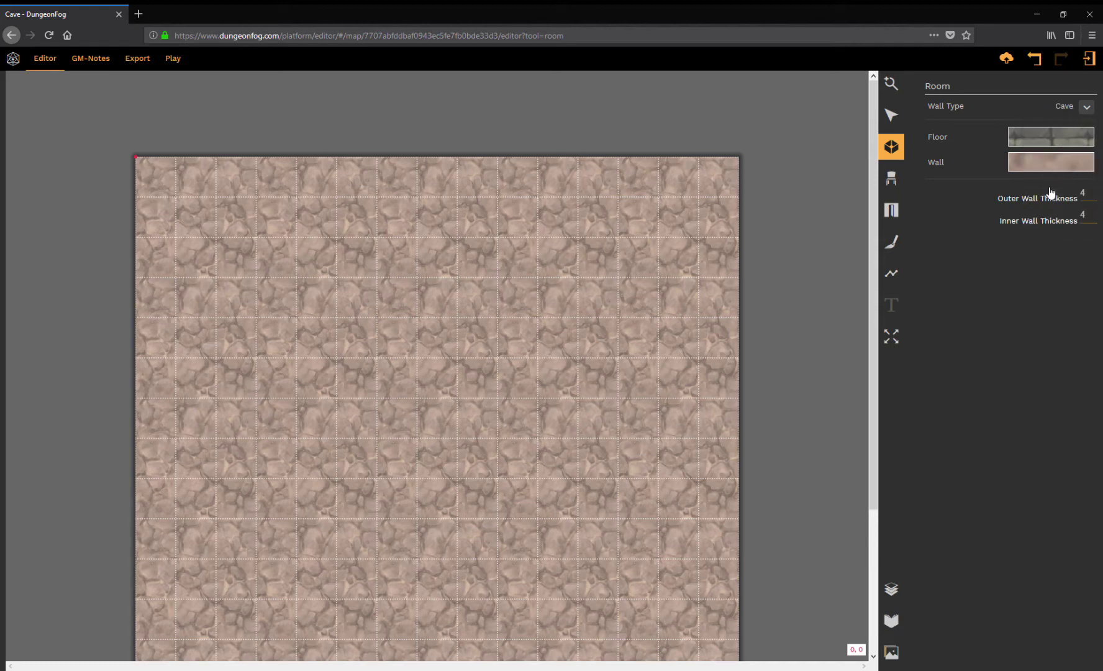
# Draw an eight-cornered cave room left of the map centre, closing it at the start point.
pyautogui.click(256, 318)
pyautogui.click(336, 277)
pyautogui.click(412, 291)
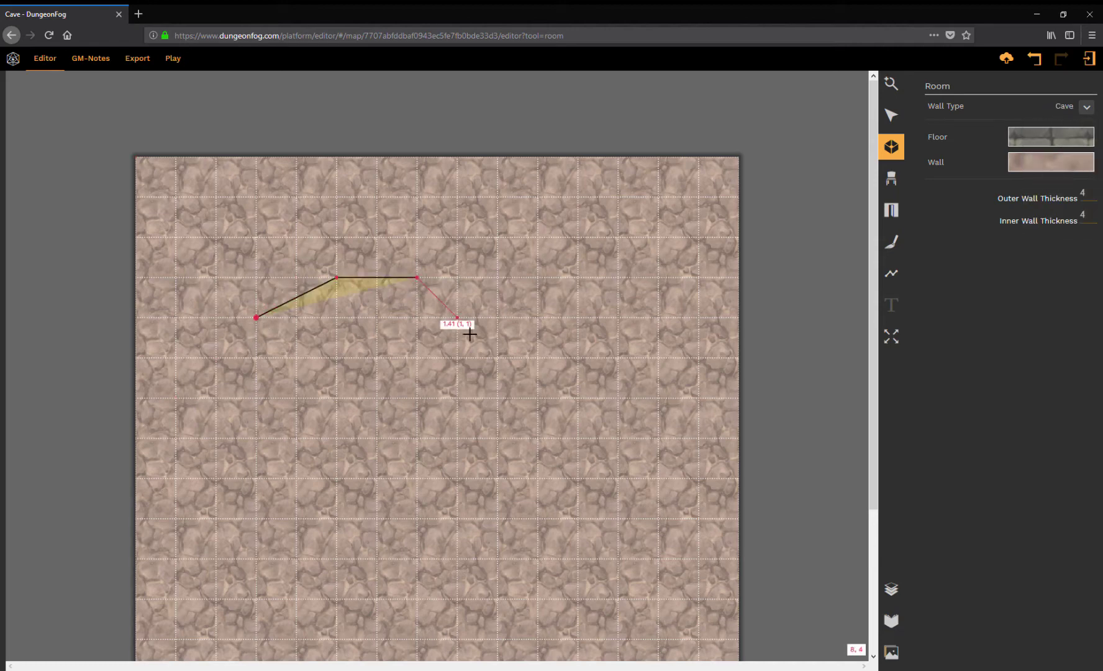
pyautogui.click(497, 355)
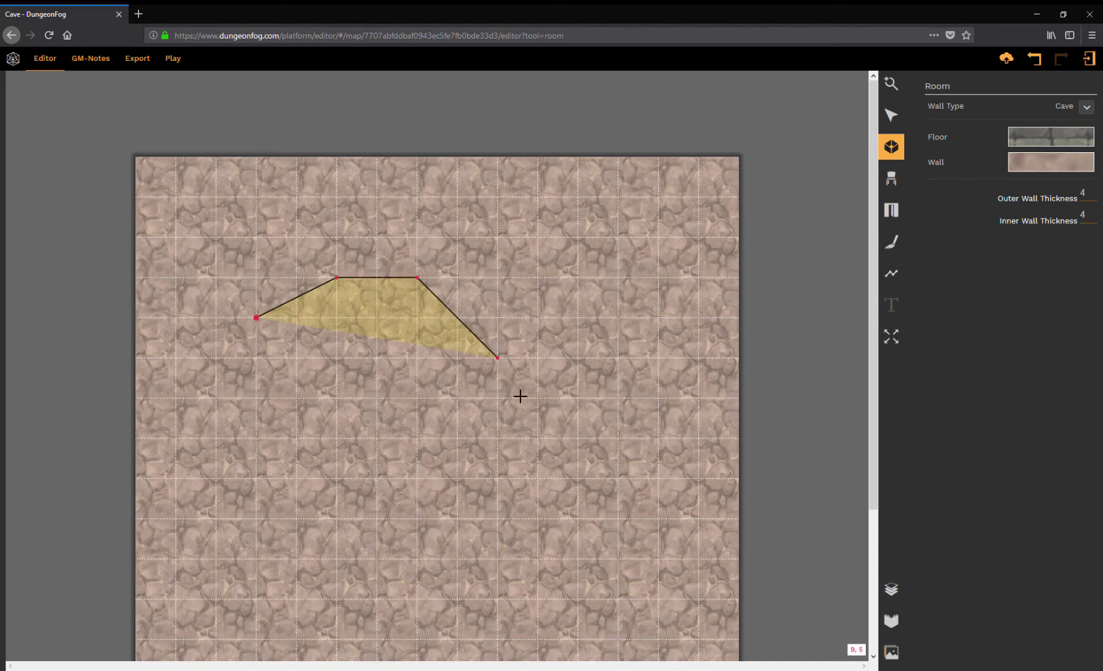
pyautogui.click(515, 495)
pyautogui.click(373, 559)
pyautogui.click(298, 558)
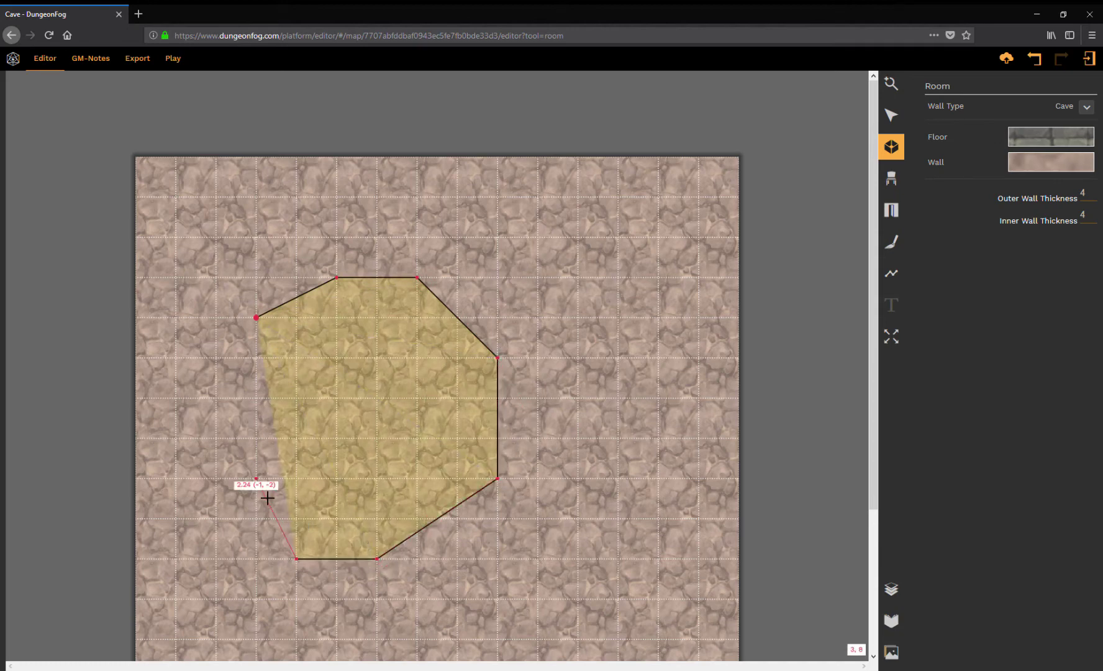
pyautogui.click(258, 480)
pyautogui.click(256, 318)
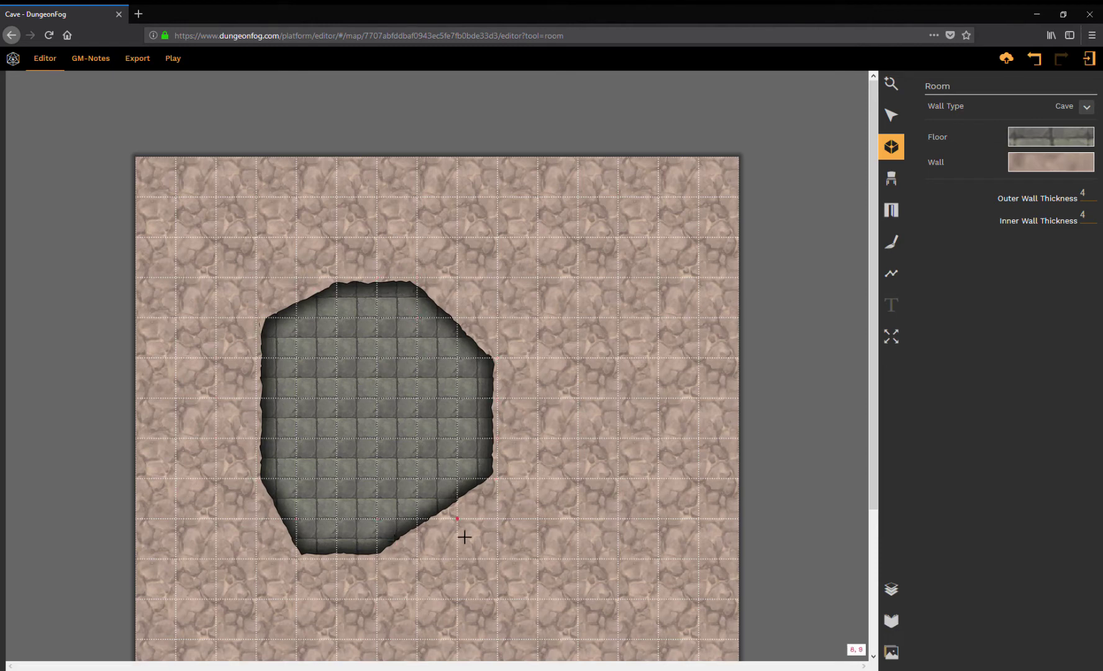
pyautogui.click(890, 116)
# Set the cave room's inner wall thickness to 8.
pyautogui.click(438, 369)
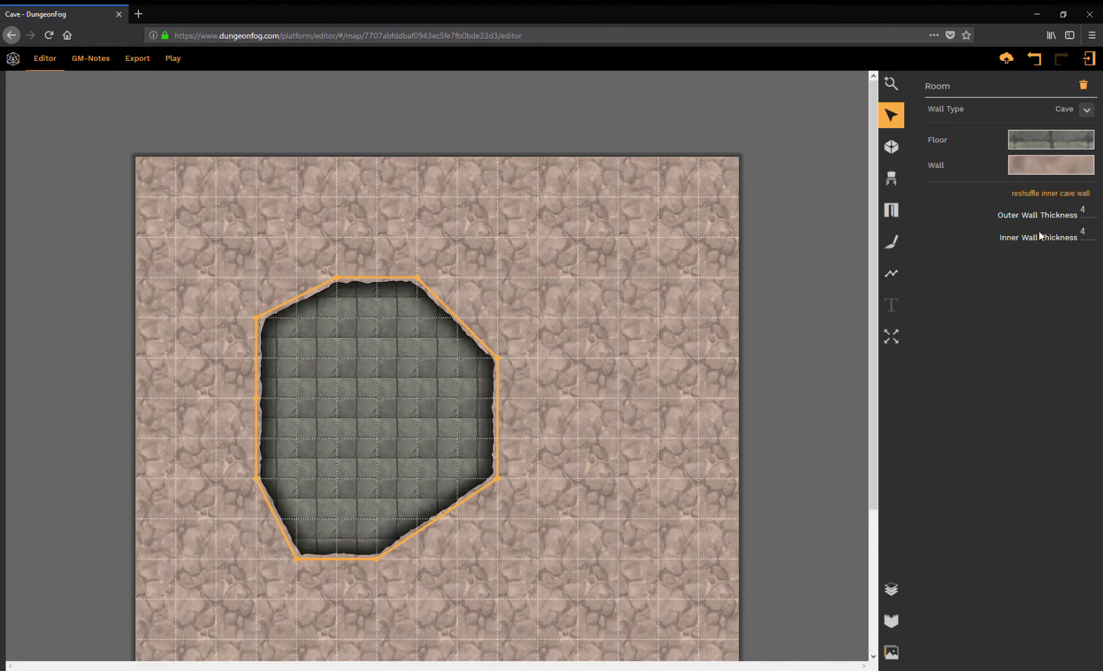
pyautogui.doubleClick(1090, 239)
pyautogui.write('8')
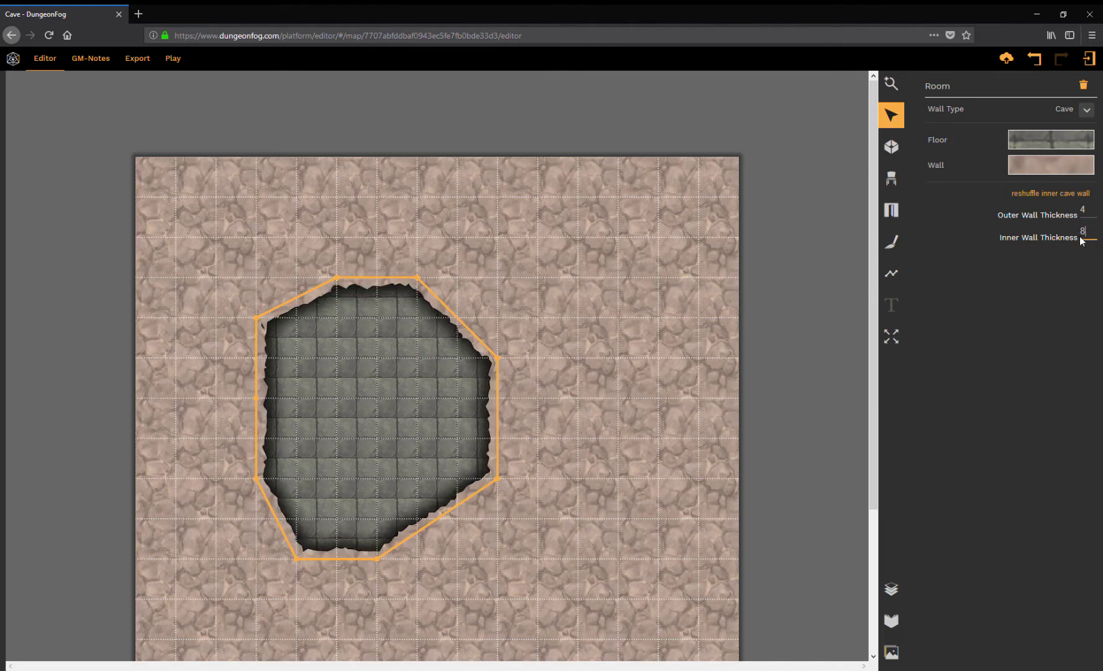
pyautogui.click(418, 389)
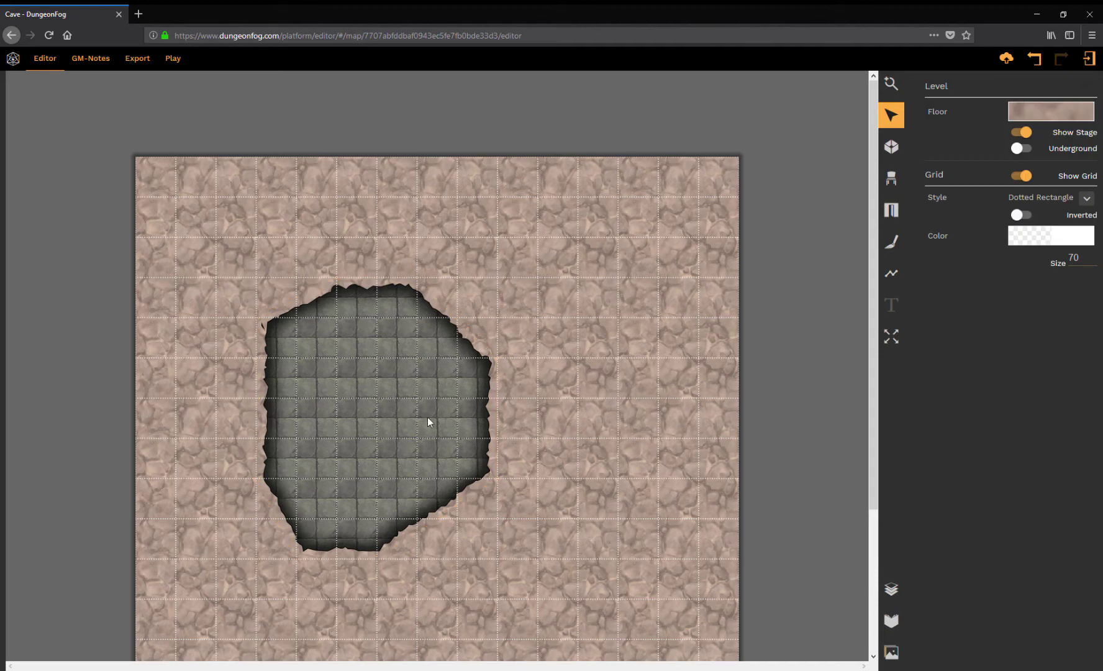
# Reshuffle the cave room's inner wall five times, then deselect it.
pyautogui.click(459, 483)
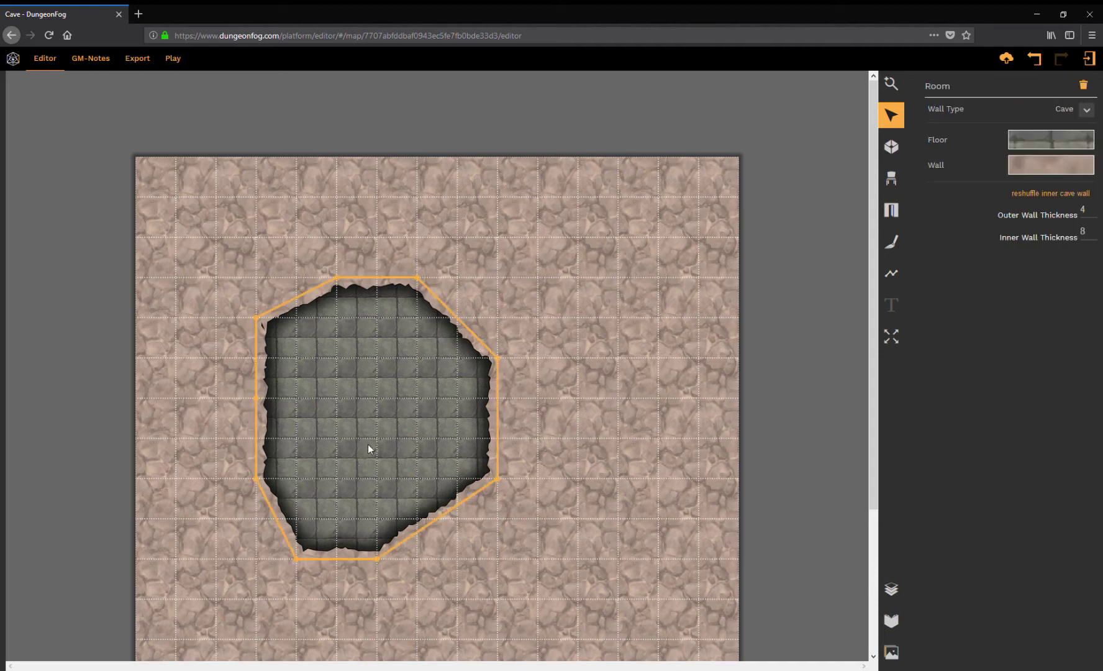
pyautogui.click(1044, 195)
pyautogui.click(1044, 195)
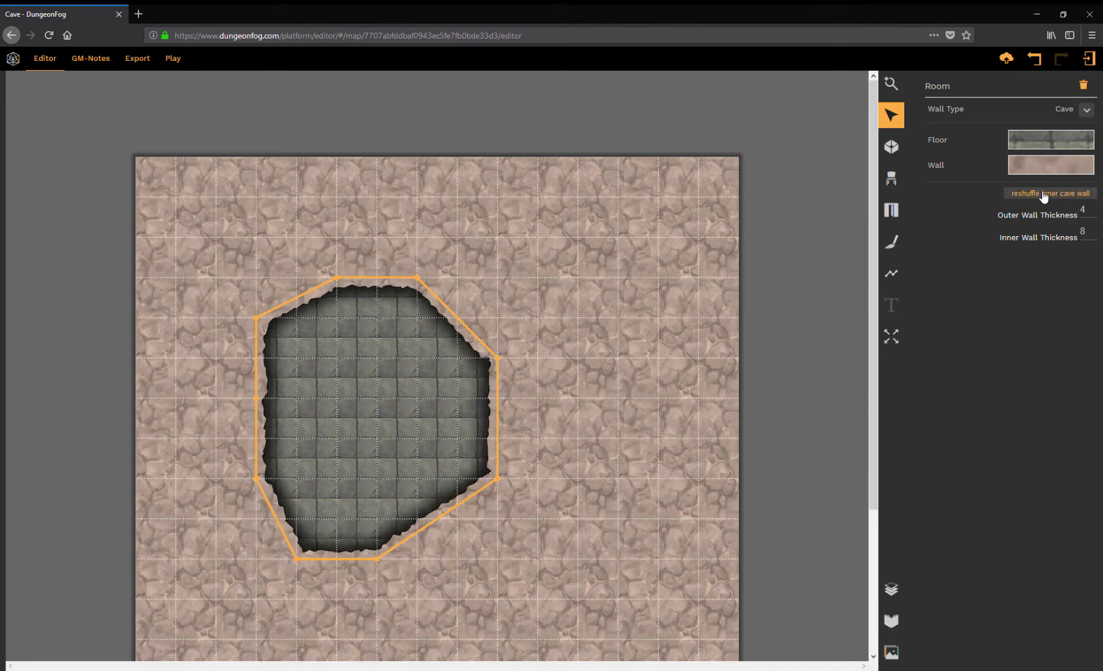
pyautogui.click(1044, 195)
pyautogui.click(1044, 195)
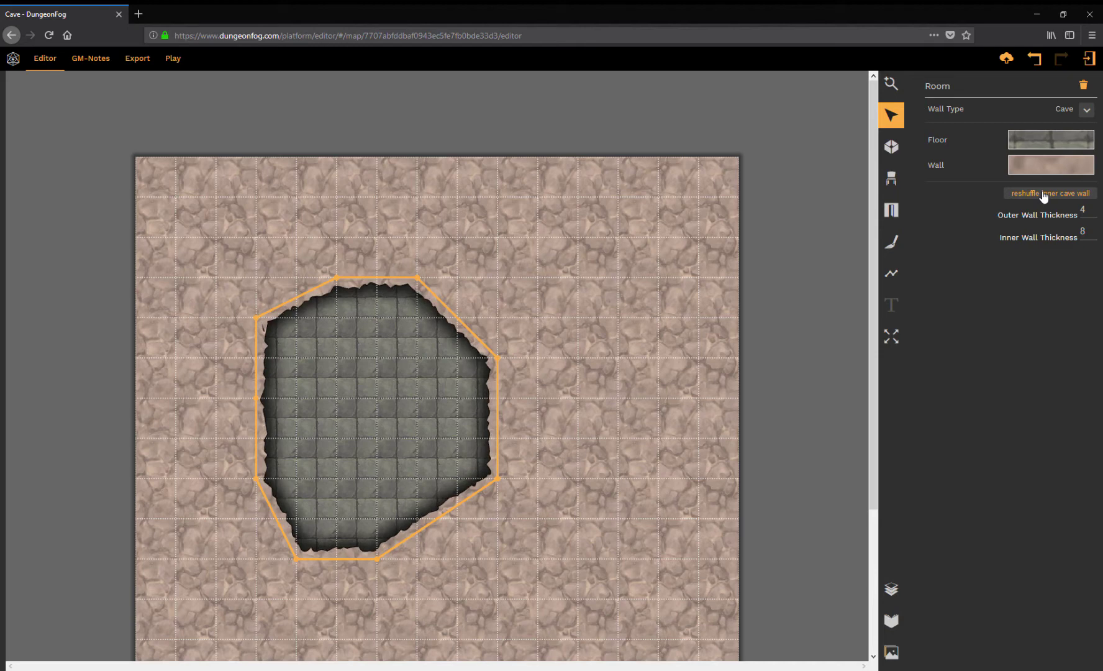
pyautogui.click(1044, 195)
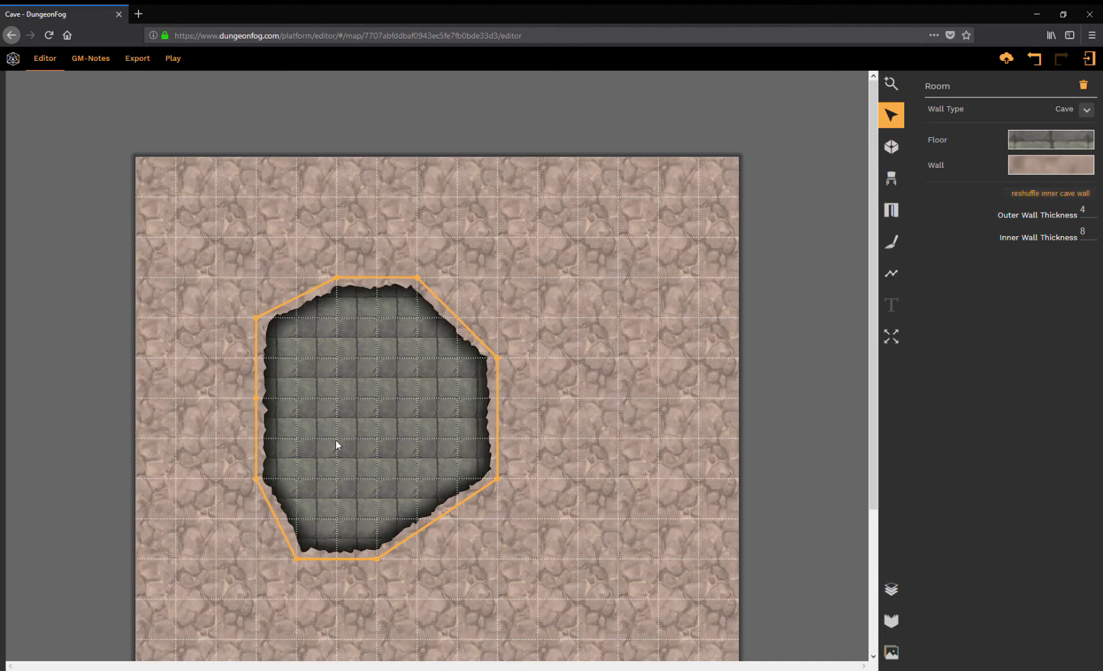
pyautogui.click(566, 427)
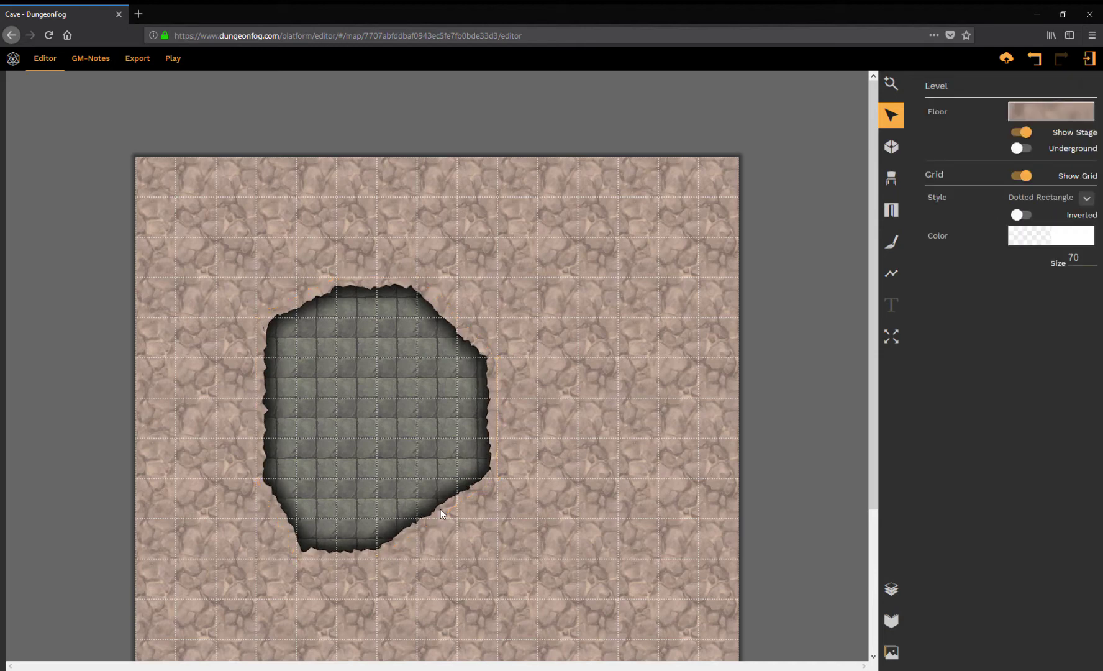
pyautogui.scroll(-1, 441, 511)
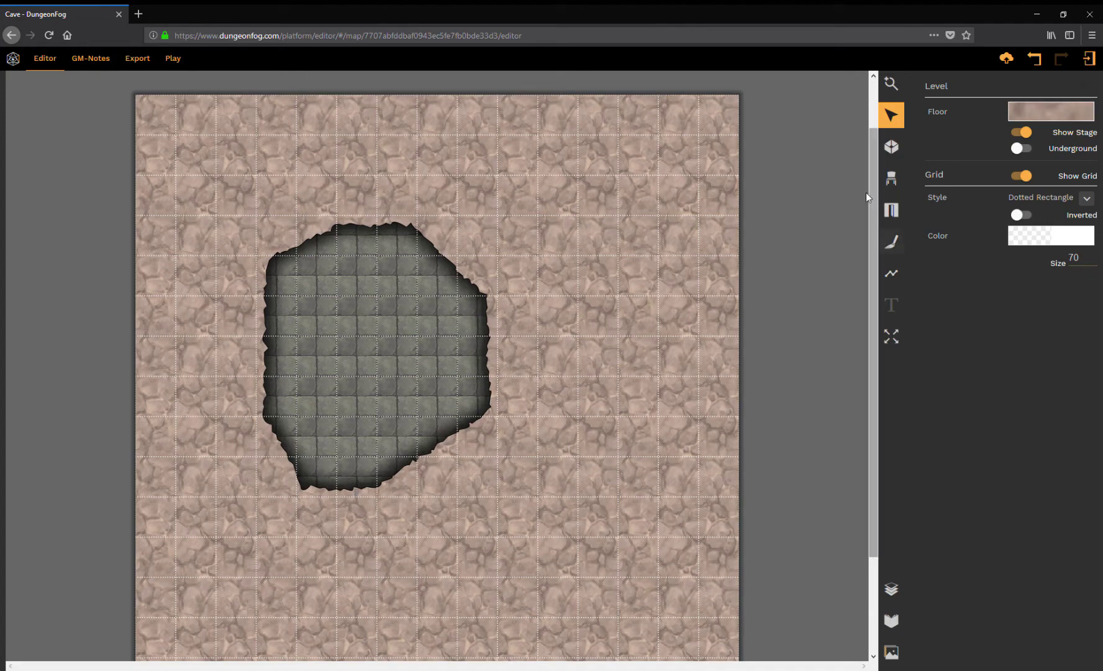
# Draw a six-cornered cave room directly below the first cave room.
pyautogui.click(891, 147)
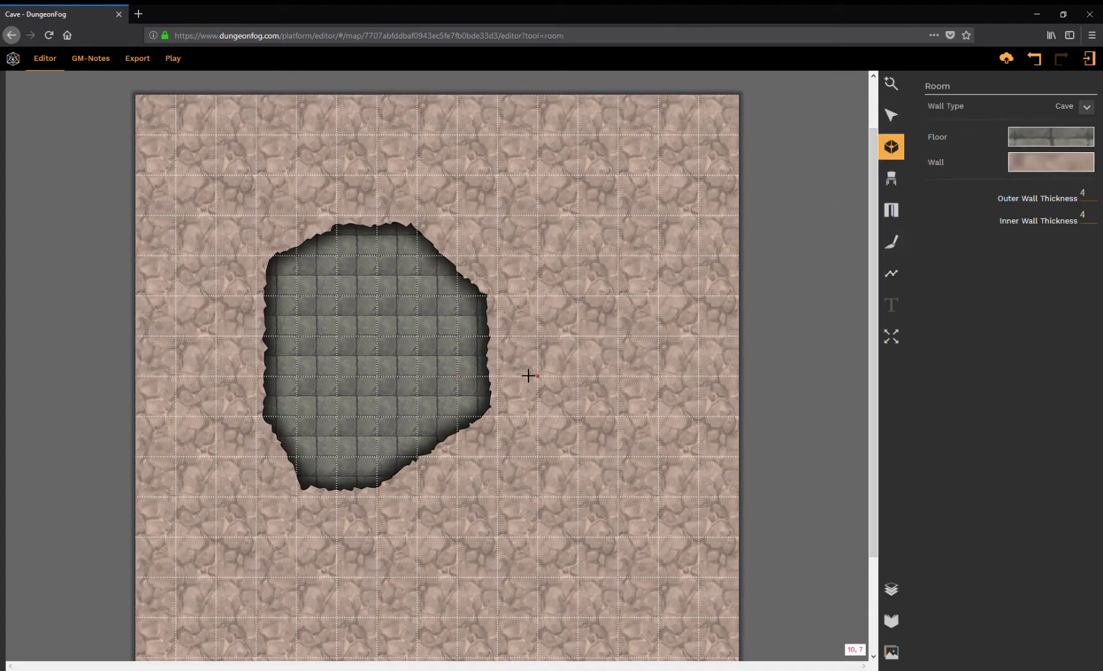
pyautogui.scroll(-2, 339, 482)
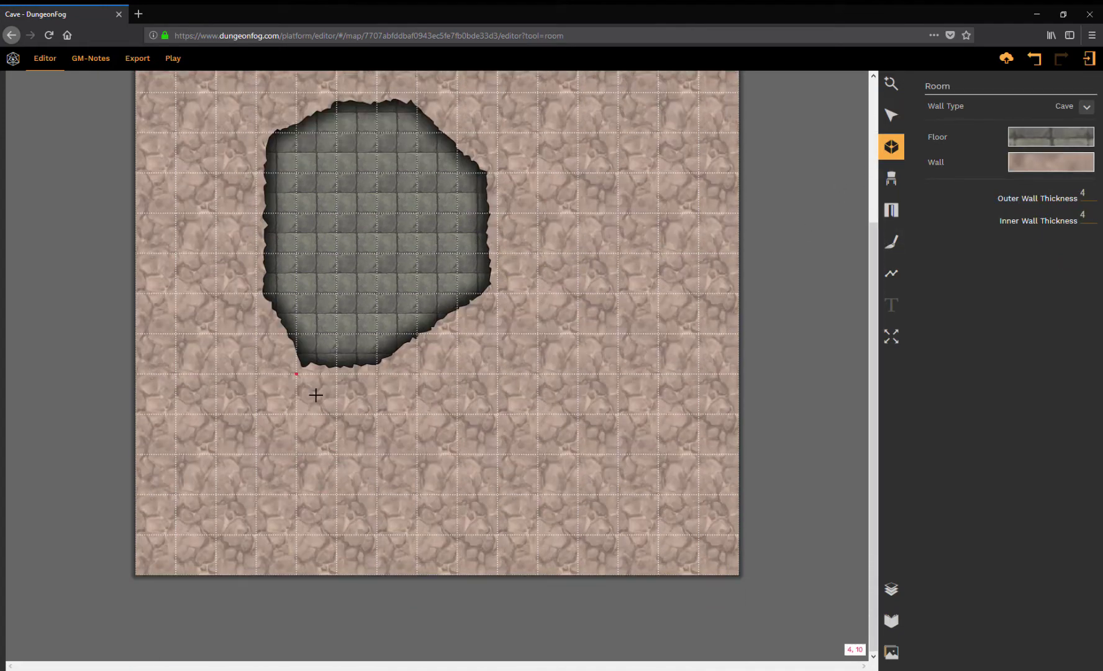
pyautogui.click(296, 374)
pyautogui.click(216, 454)
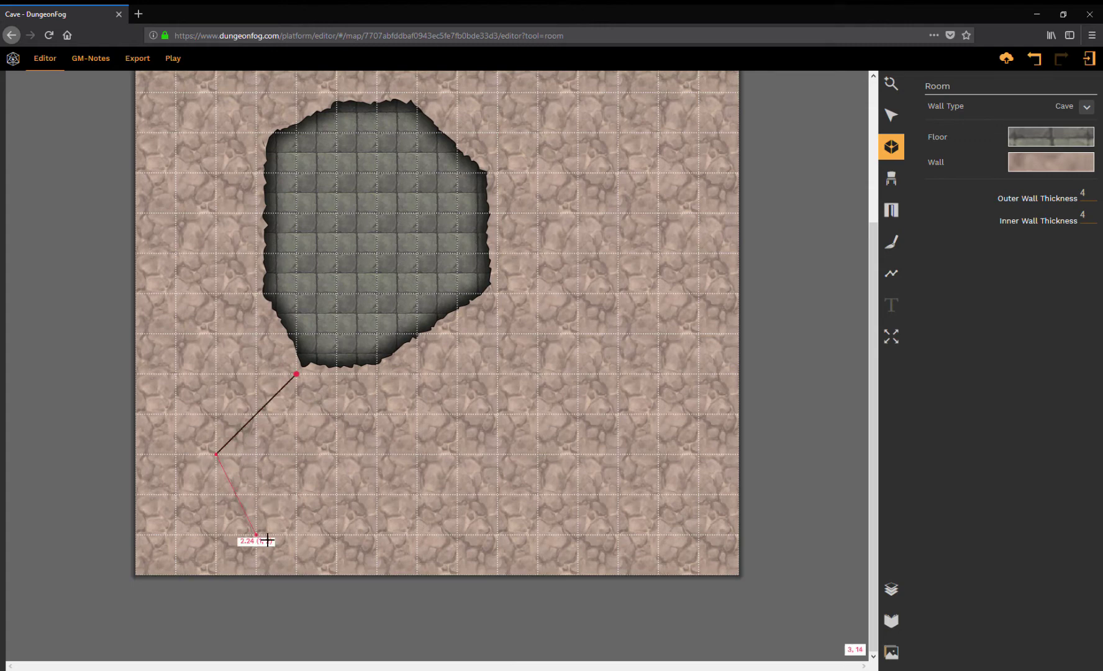
pyautogui.click(256, 535)
pyautogui.click(457, 534)
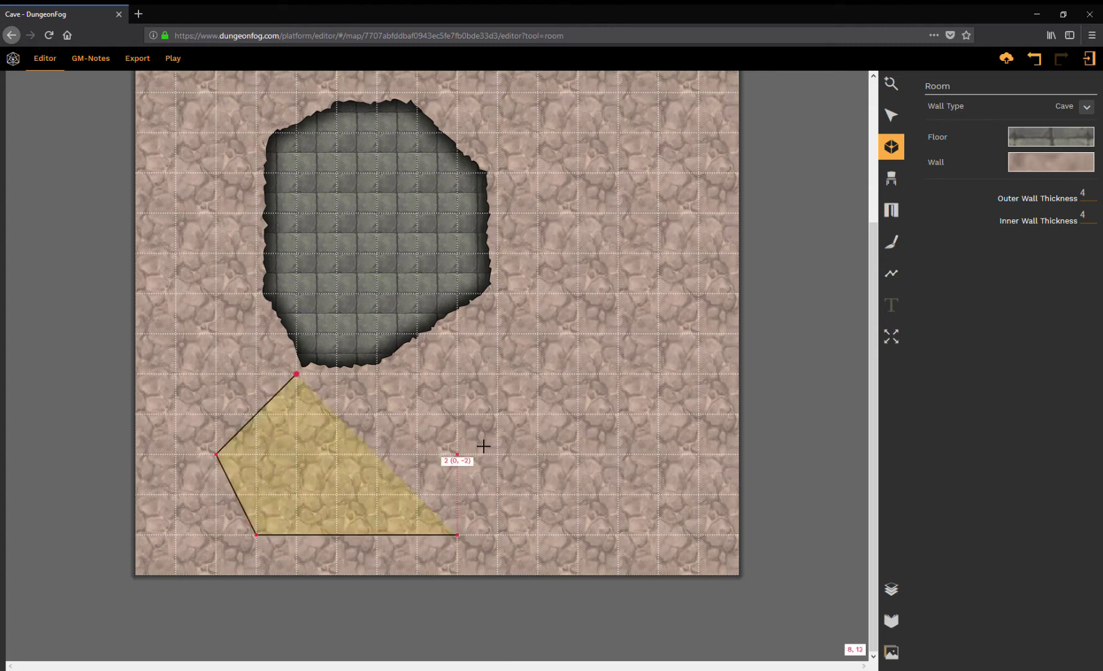
pyautogui.click(458, 414)
pyautogui.click(377, 374)
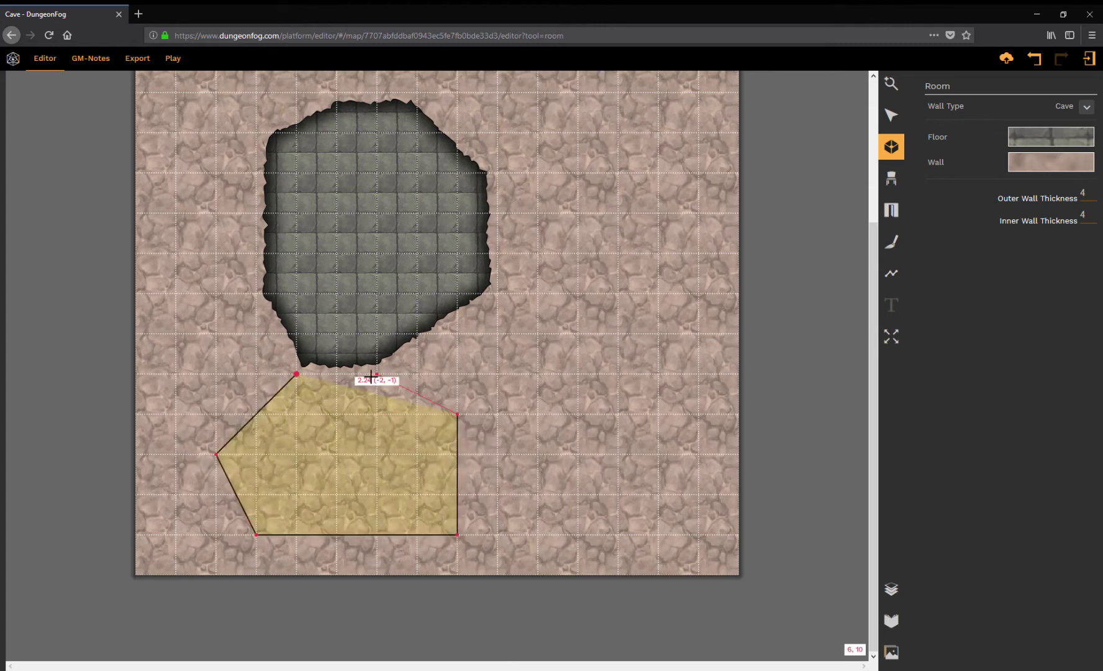
pyautogui.click(297, 375)
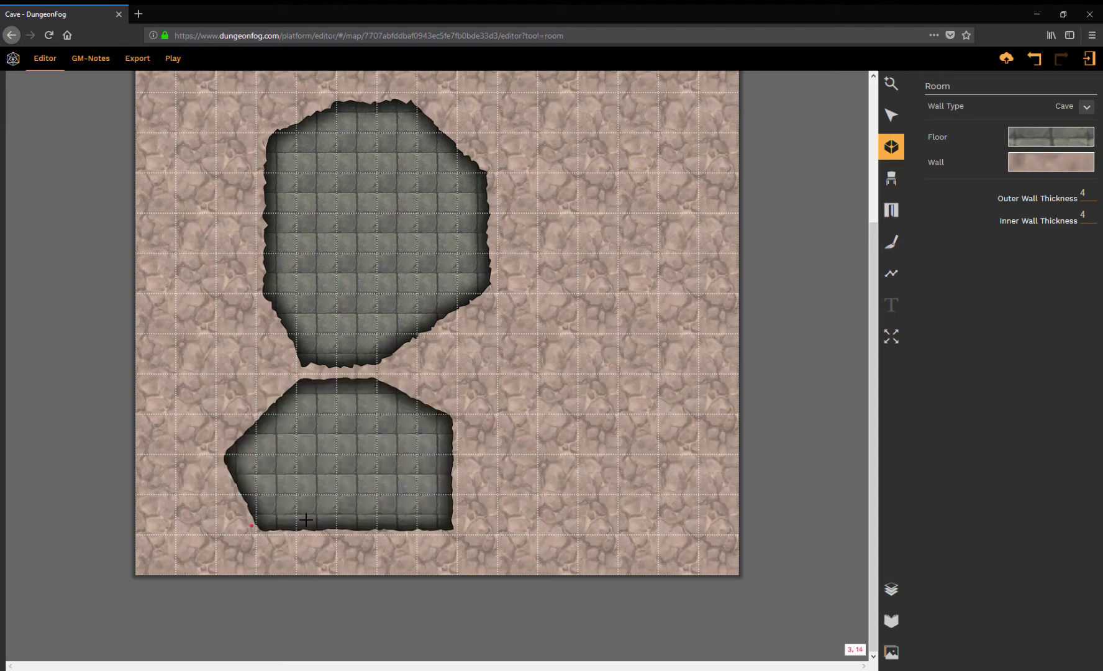
pyautogui.click(892, 115)
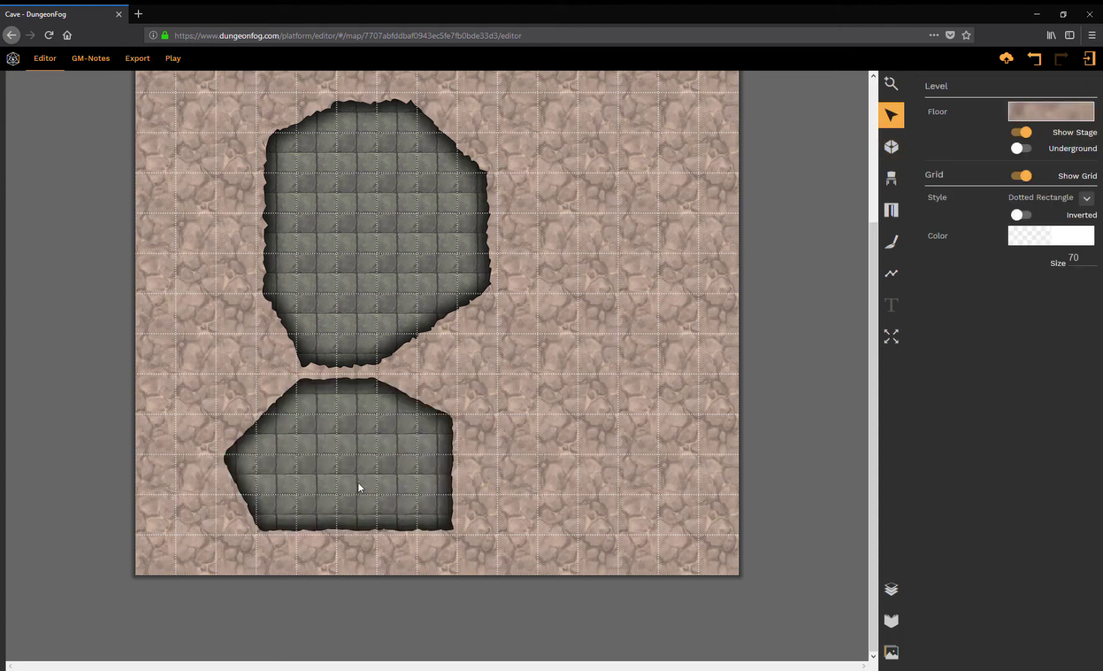
# Hide the upper cave room's wall segment shared with the lower room.
pyautogui.click(334, 320)
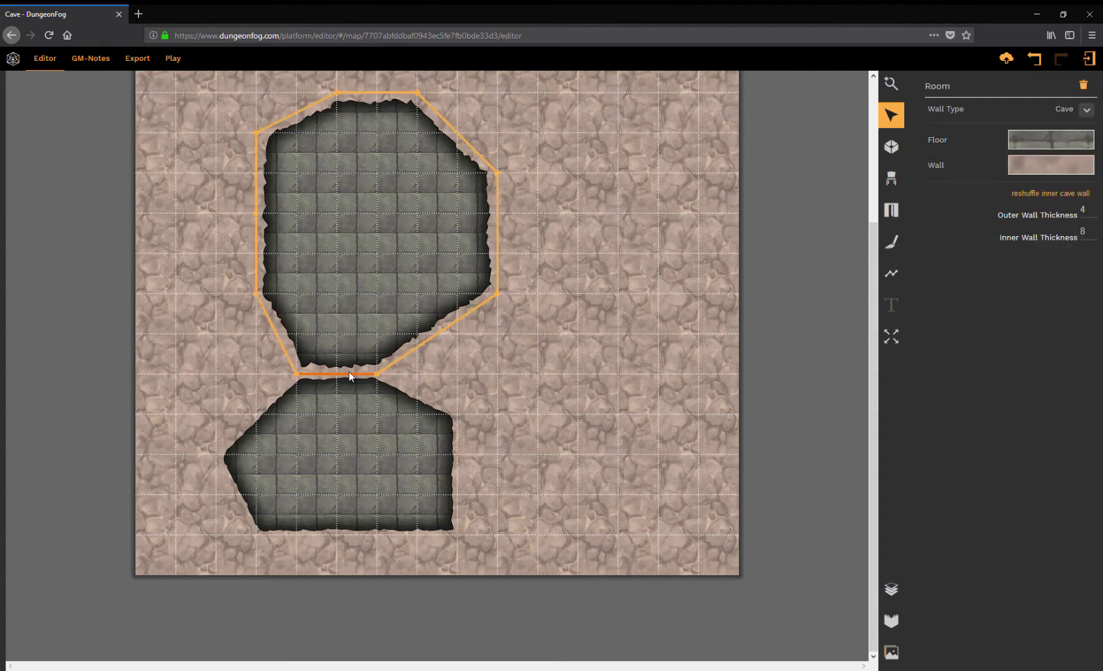
pyautogui.click(343, 375)
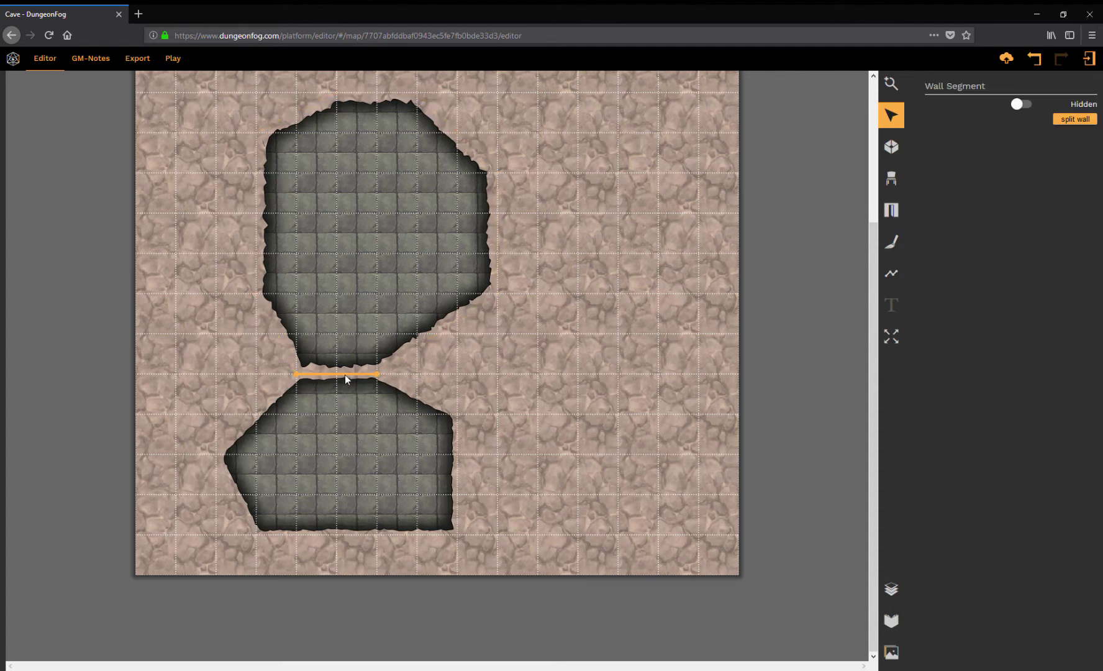
pyautogui.click(346, 338)
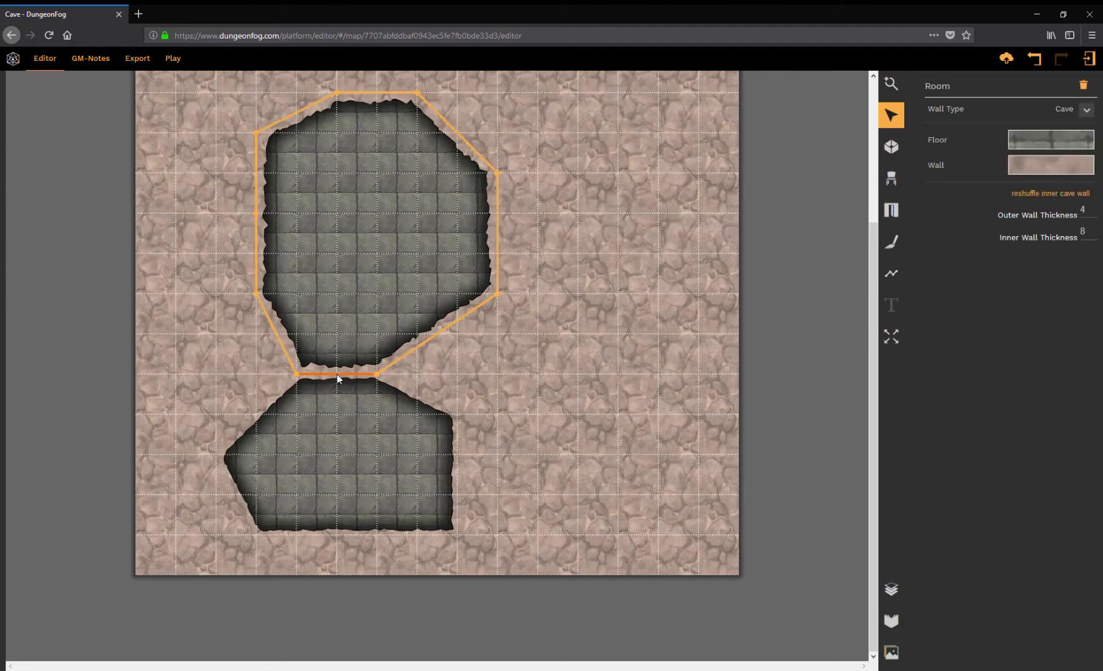
pyautogui.click(338, 375)
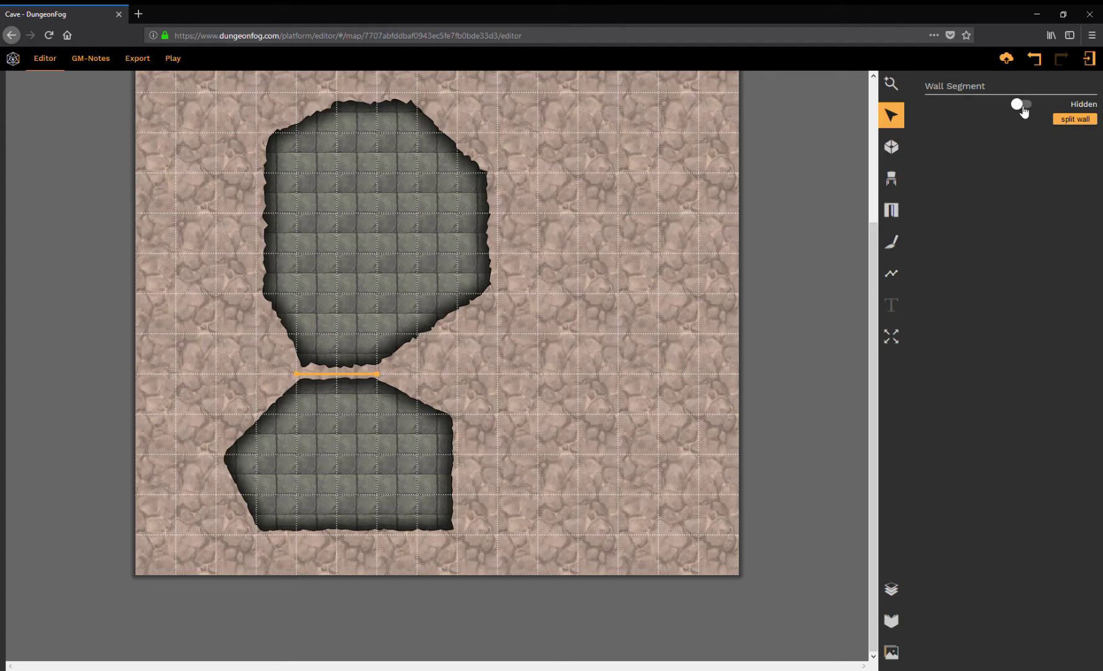
pyautogui.click(1022, 104)
# Delete the extra wall point on the lower room's top edge.
pyautogui.click(340, 440)
pyautogui.click(339, 437)
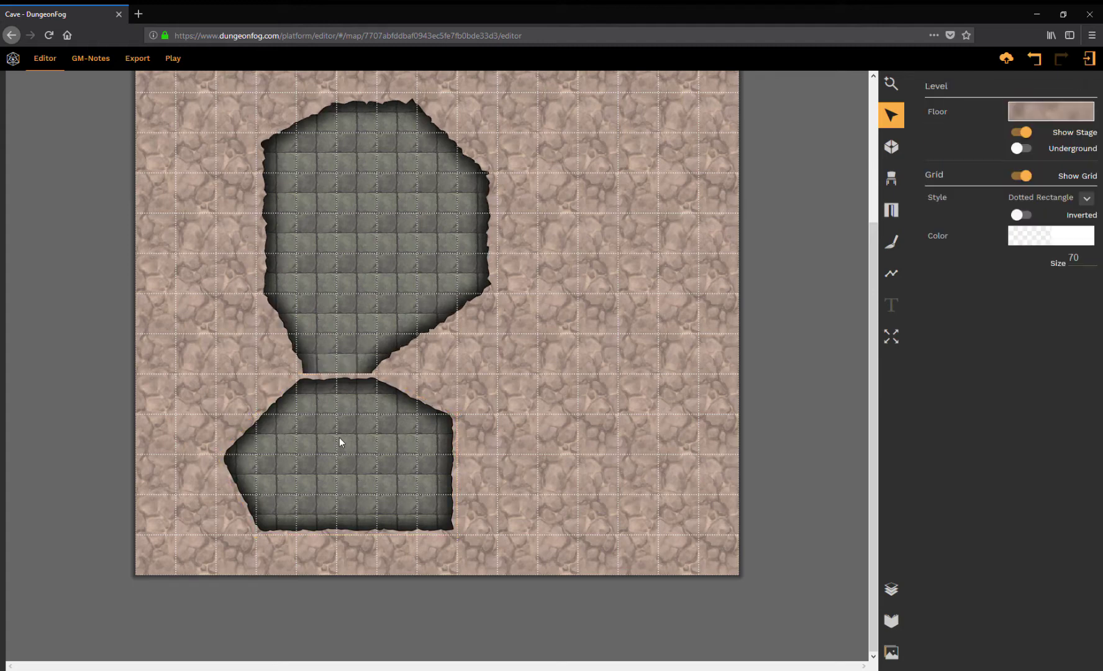
pyautogui.click(343, 399)
pyautogui.click(346, 376)
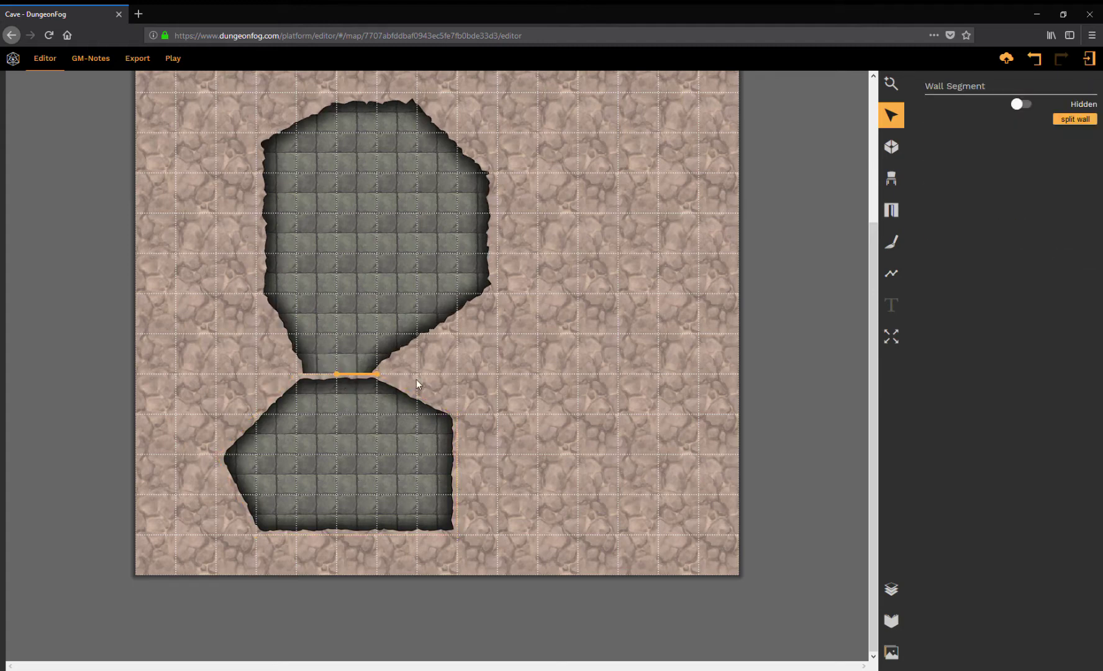
pyautogui.click(310, 378)
pyautogui.click(331, 382)
pyautogui.click(333, 379)
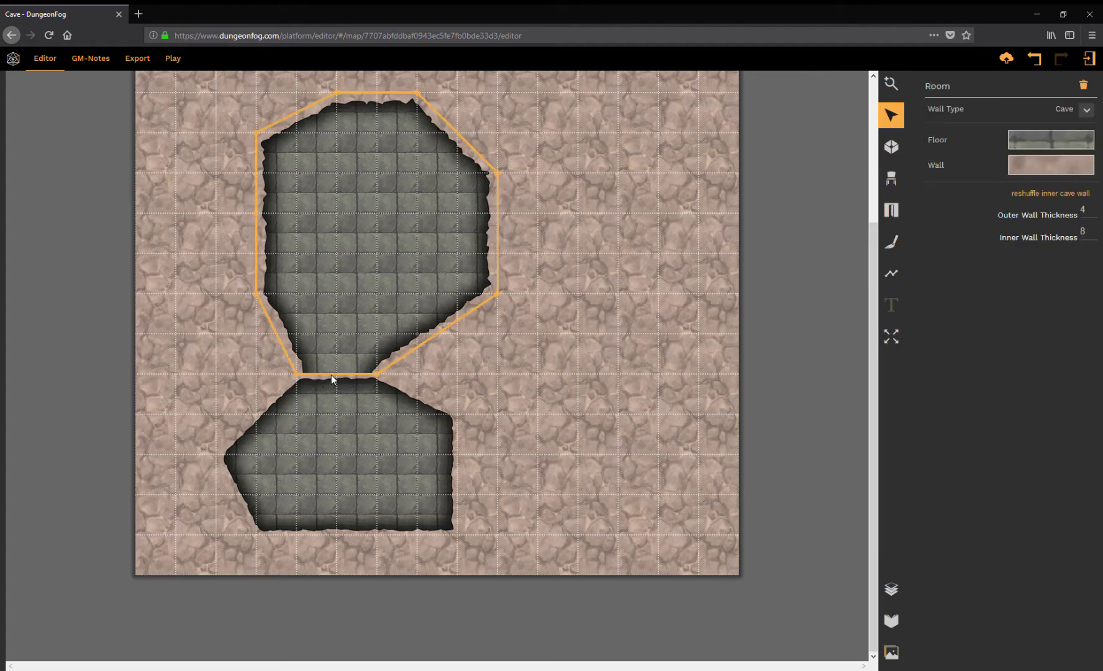
pyautogui.click(345, 401)
pyautogui.click(345, 384)
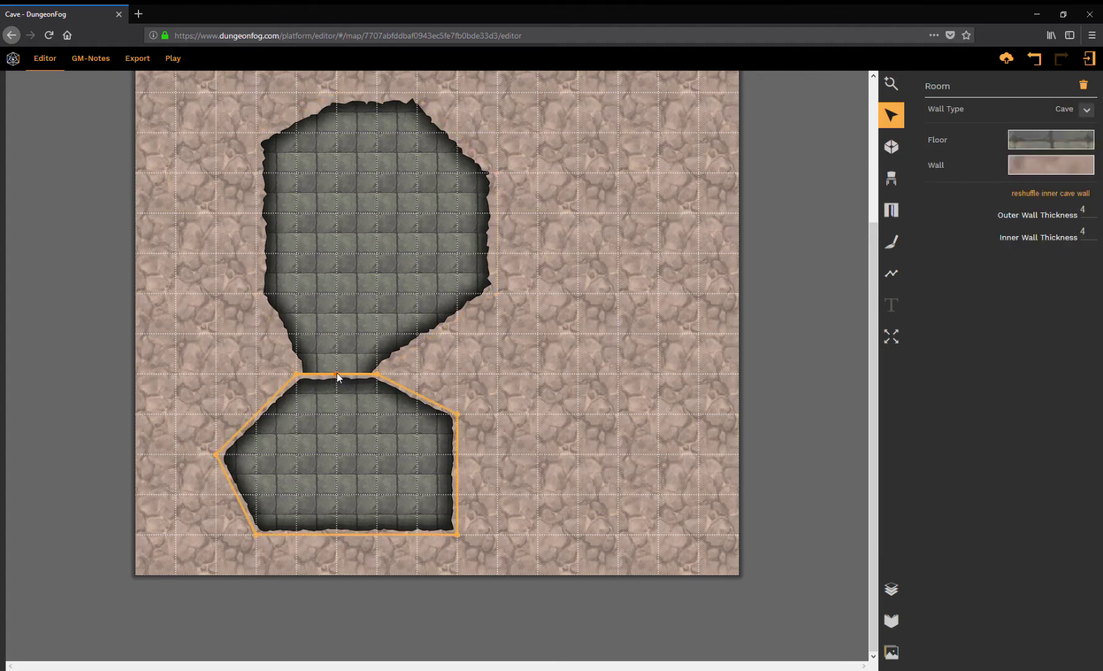
pyautogui.click(338, 375)
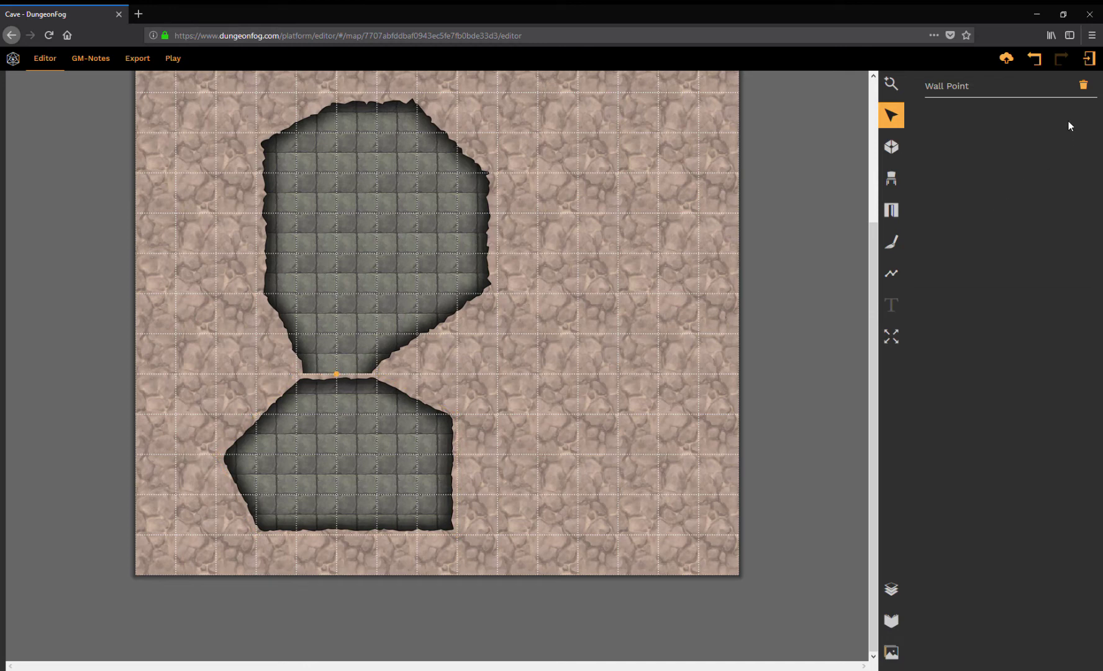
pyautogui.click(1083, 85)
# Hide the lower room's top wall segment so both caves connect.
pyautogui.click(347, 408)
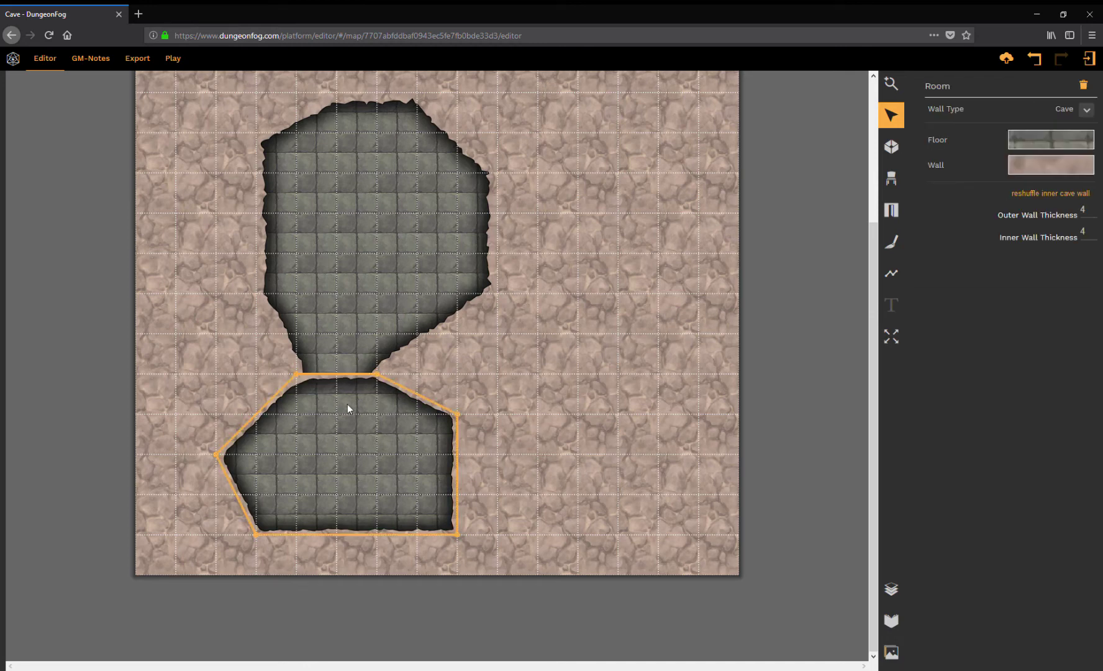
pyautogui.click(342, 375)
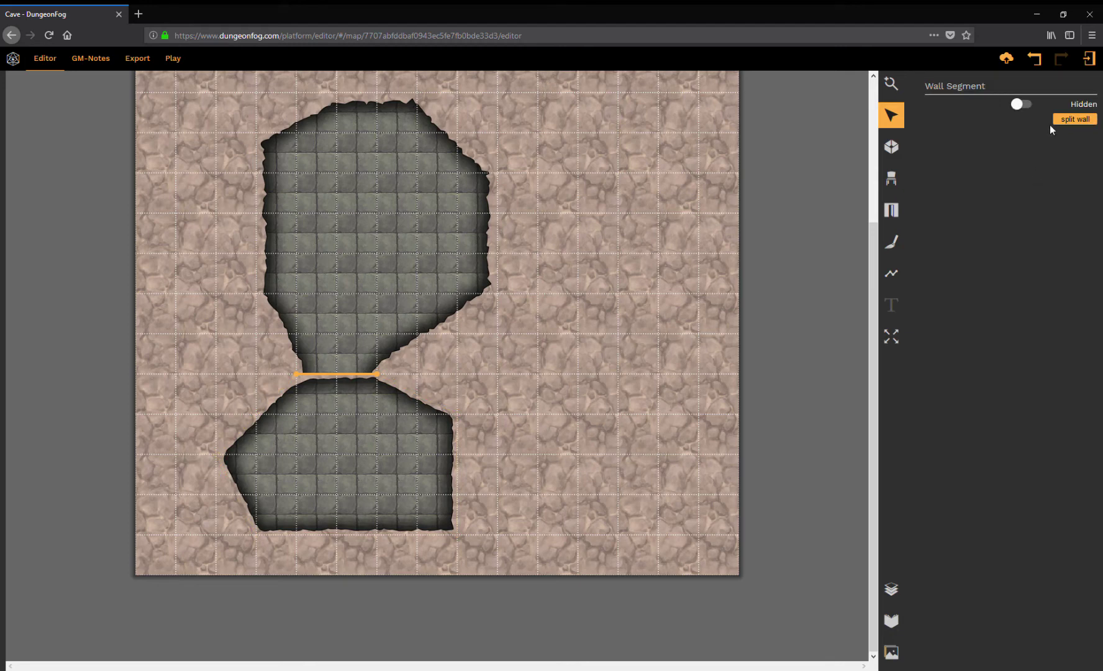
pyautogui.click(1021, 104)
pyautogui.click(384, 413)
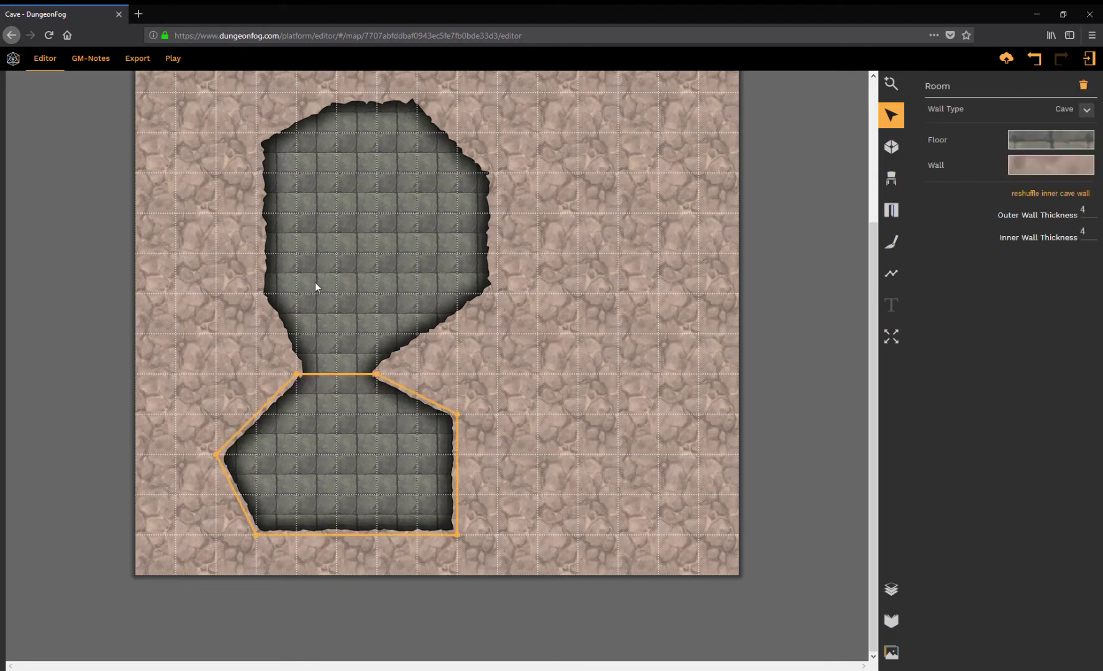
pyautogui.click(521, 383)
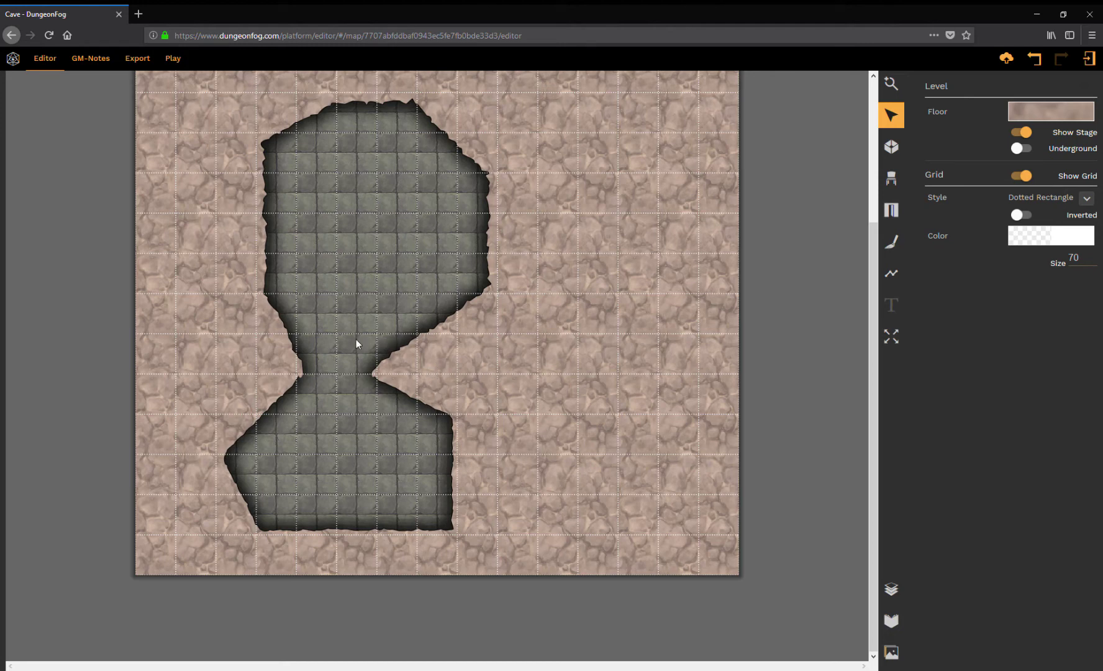
# Set the lower cave room's inner wall thickness to 20.
pyautogui.click(365, 155)
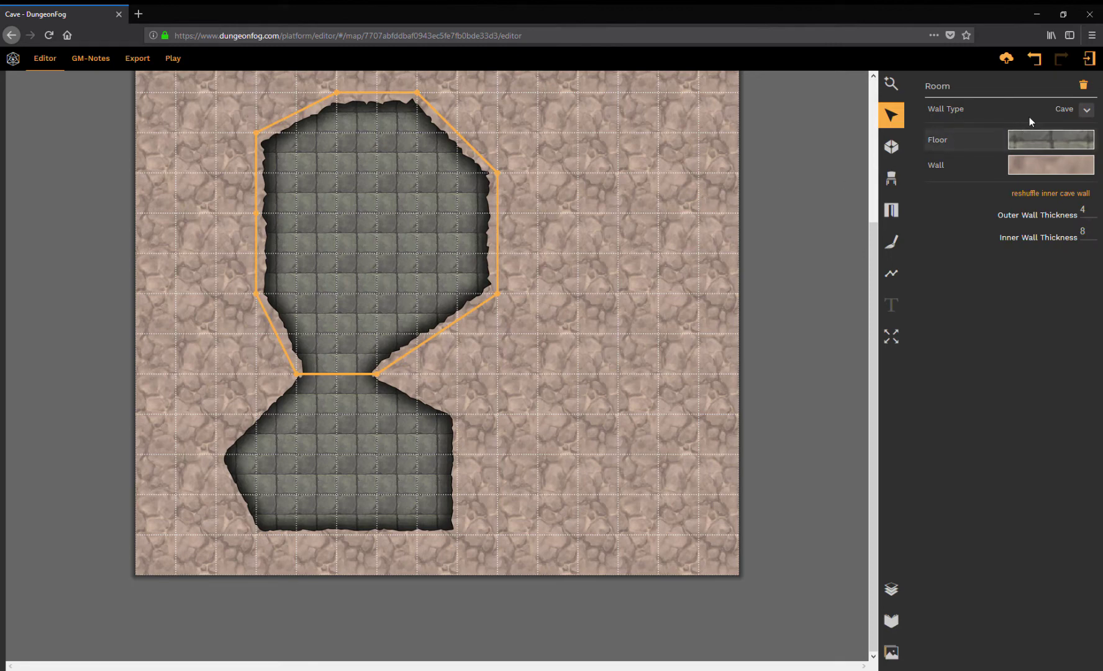
pyautogui.click(1095, 114)
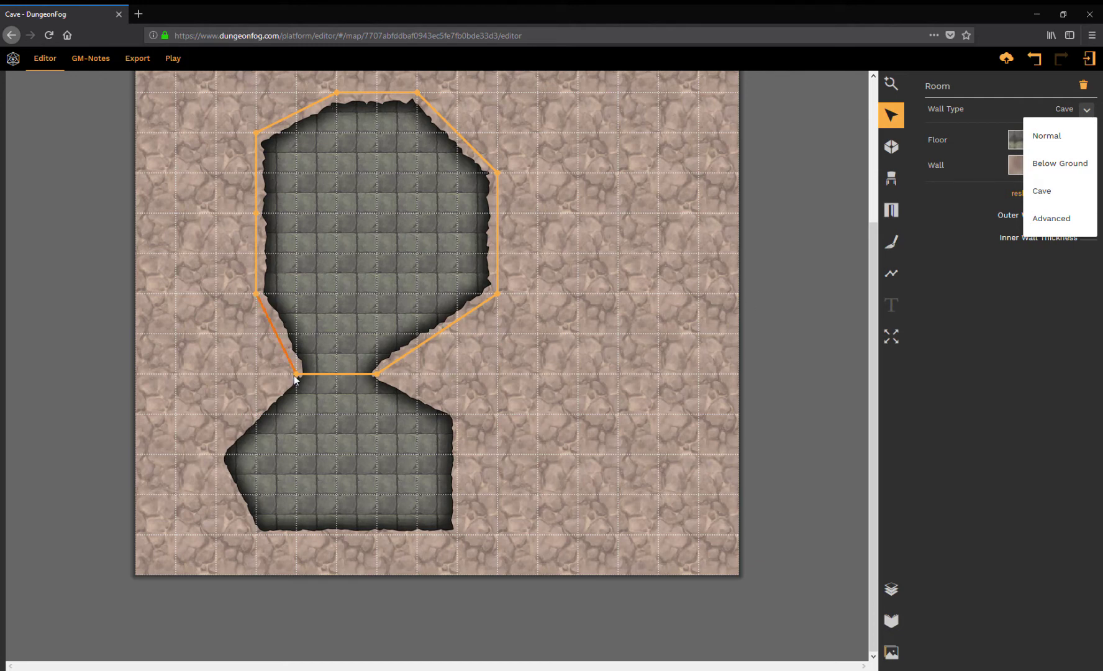
pyautogui.click(310, 425)
pyautogui.click(264, 427)
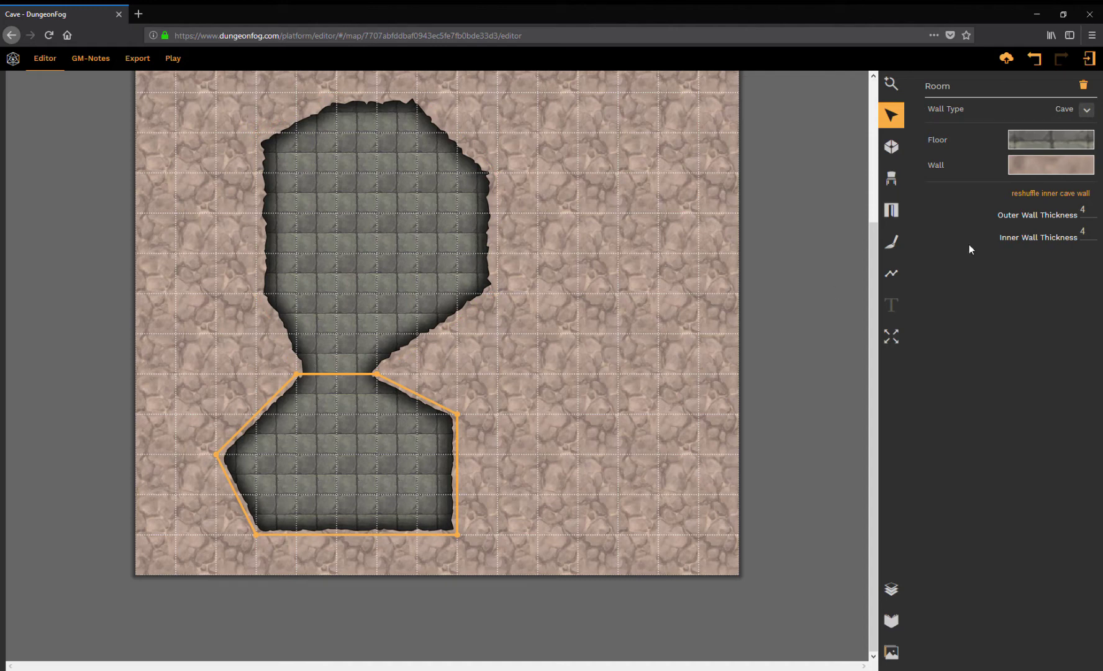
pyautogui.doubleClick(1086, 237)
pyautogui.write('8')
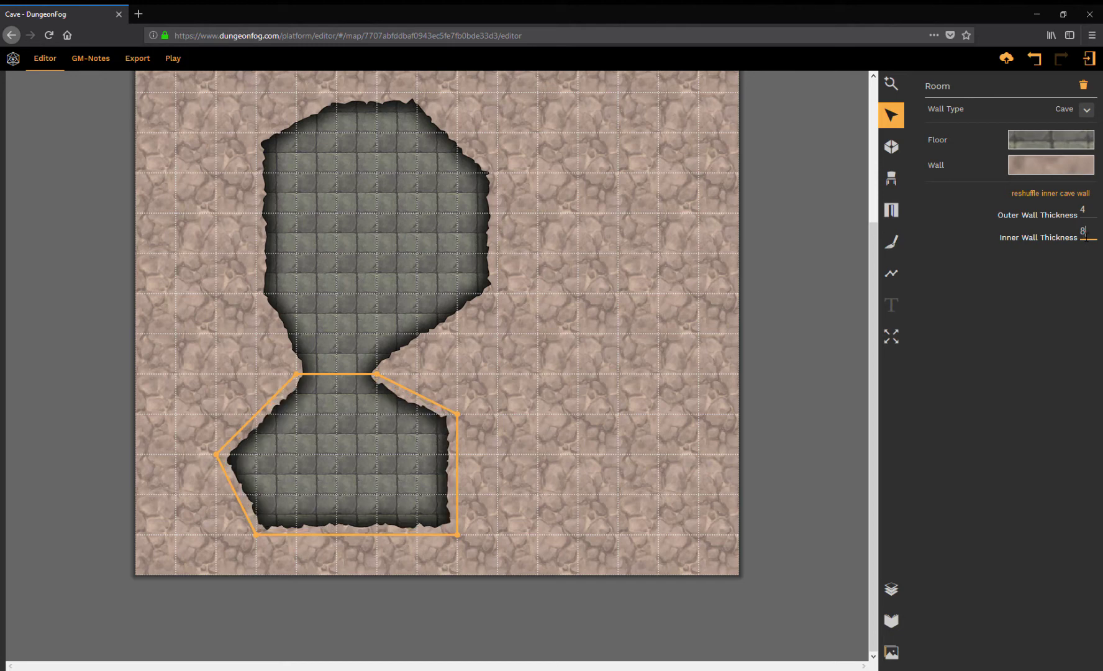
pyautogui.doubleClick(1083, 232)
pyautogui.write('20')
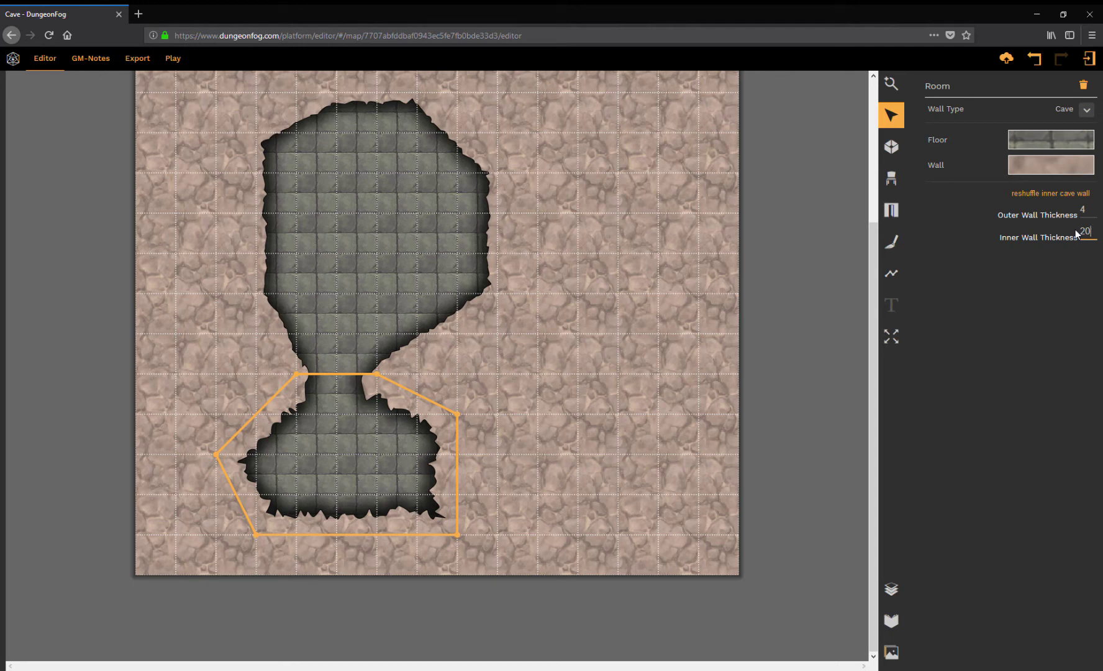
# Reshuffle the lower room's inner cave wall three times and deselect it.
pyautogui.click(1051, 195)
pyautogui.click(1052, 196)
pyautogui.click(1051, 196)
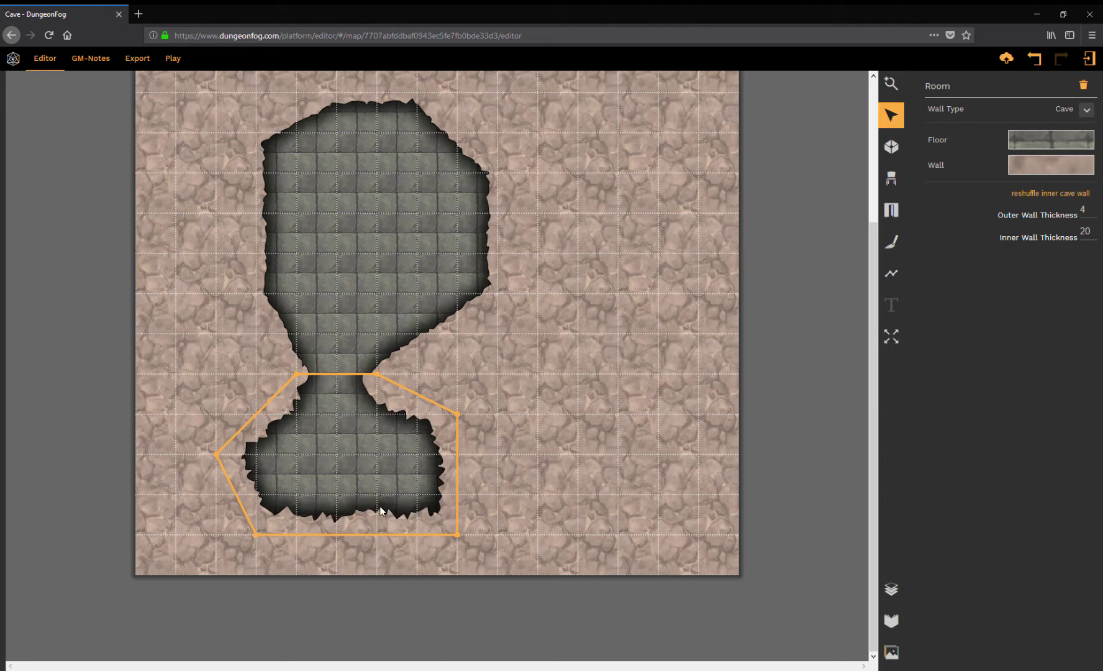
pyautogui.press('Escape')
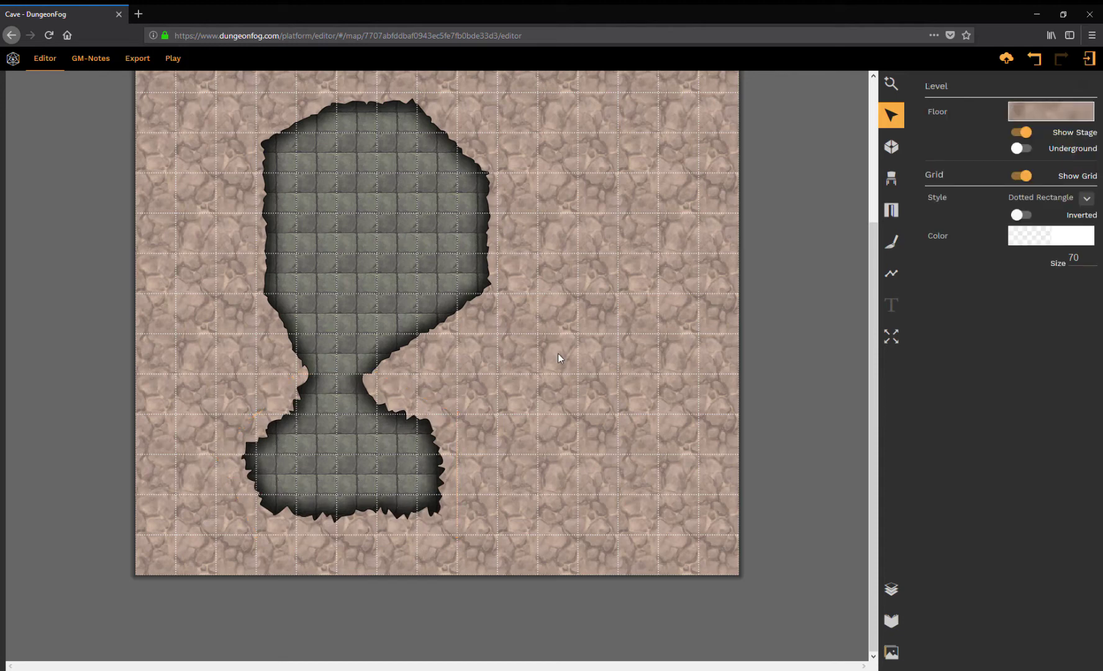
# Delete the cave rooms from the map.
pyautogui.scroll(3, 546, 318)
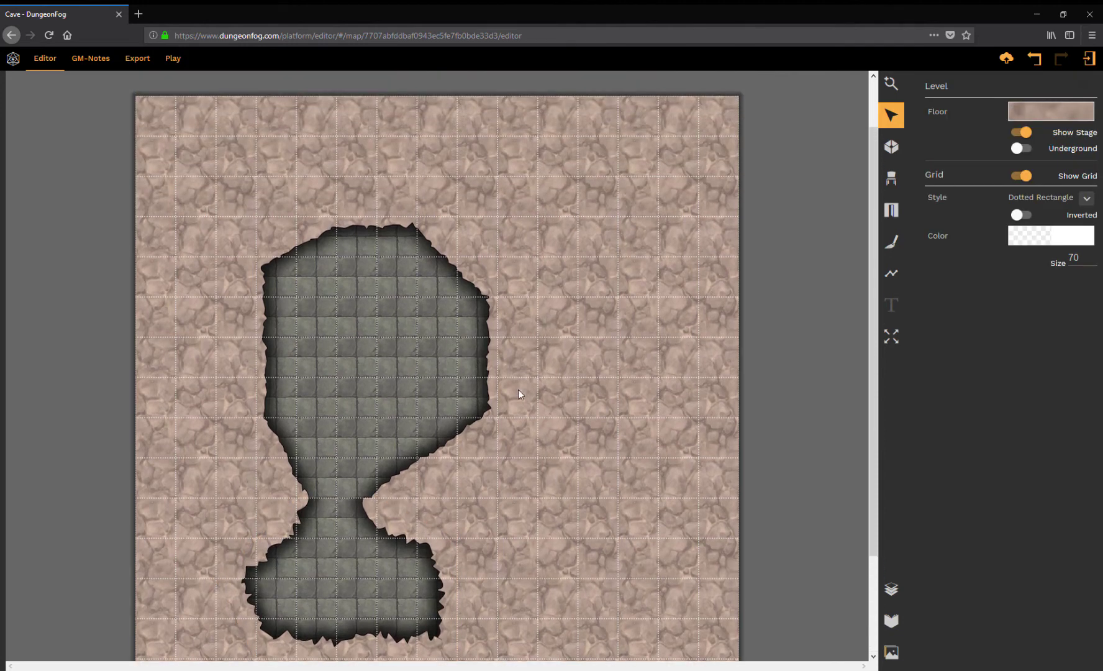
pyautogui.click(447, 396)
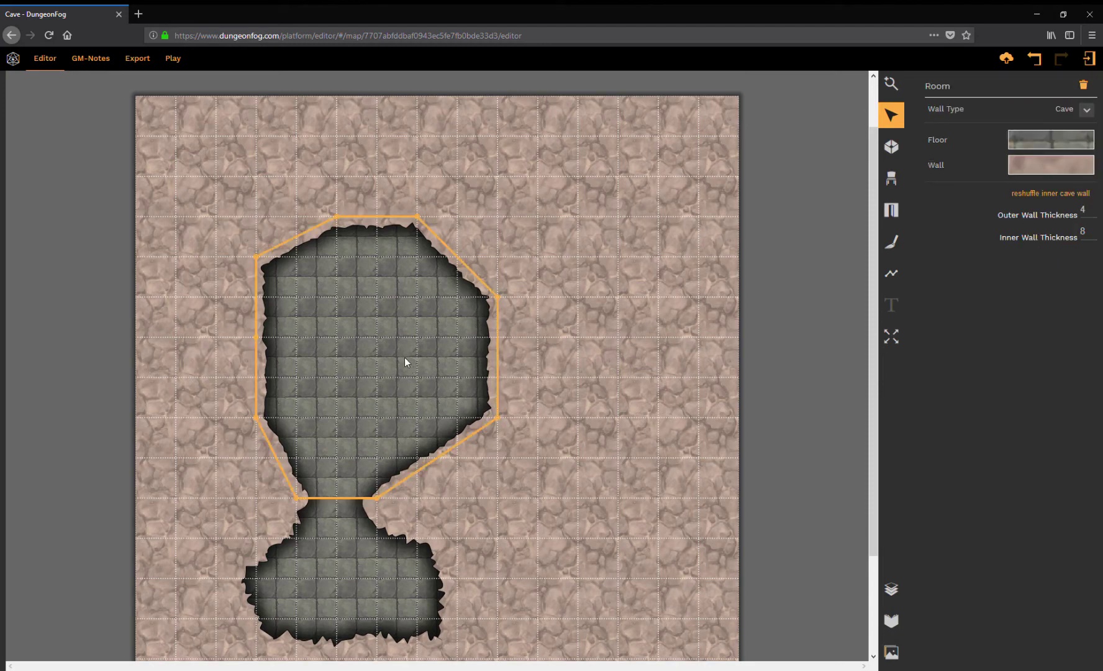
pyautogui.scroll(-2, 441, 409)
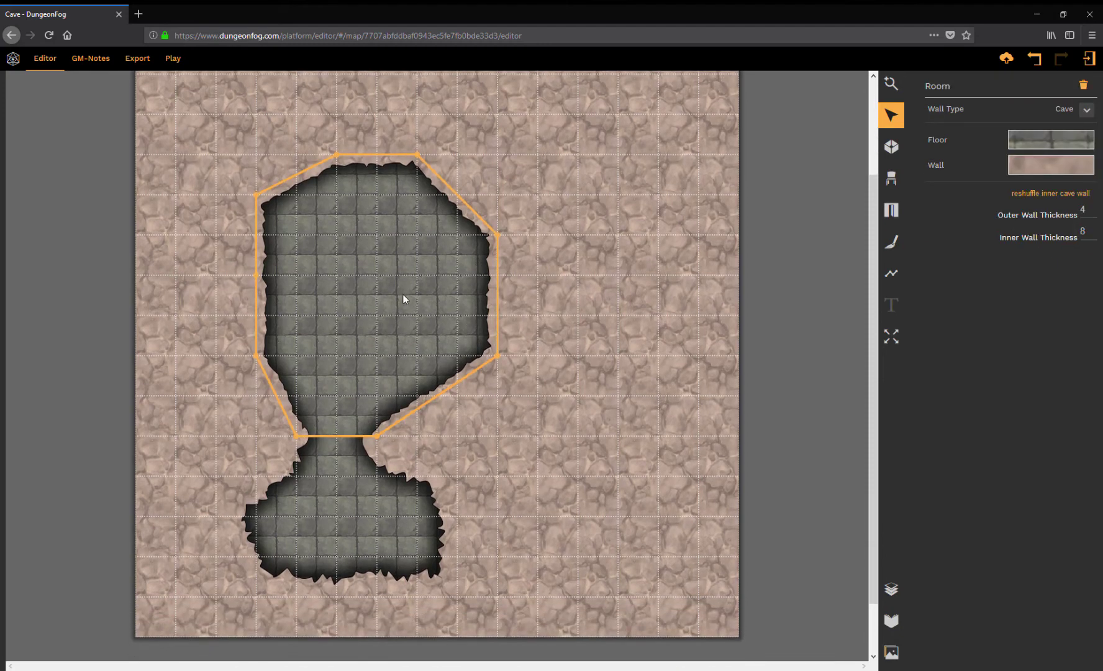
pyautogui.press('Delete')
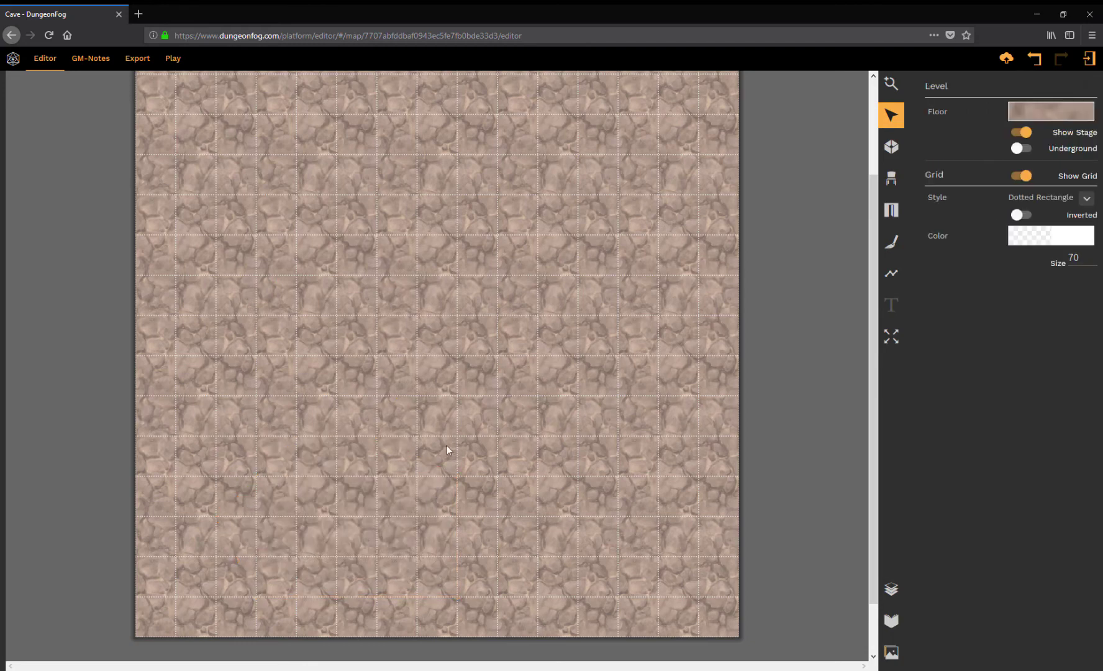
# Change the map floor texture to Grass and green moss.
pyautogui.scroll(3, 435, 291)
pyautogui.click(1051, 111)
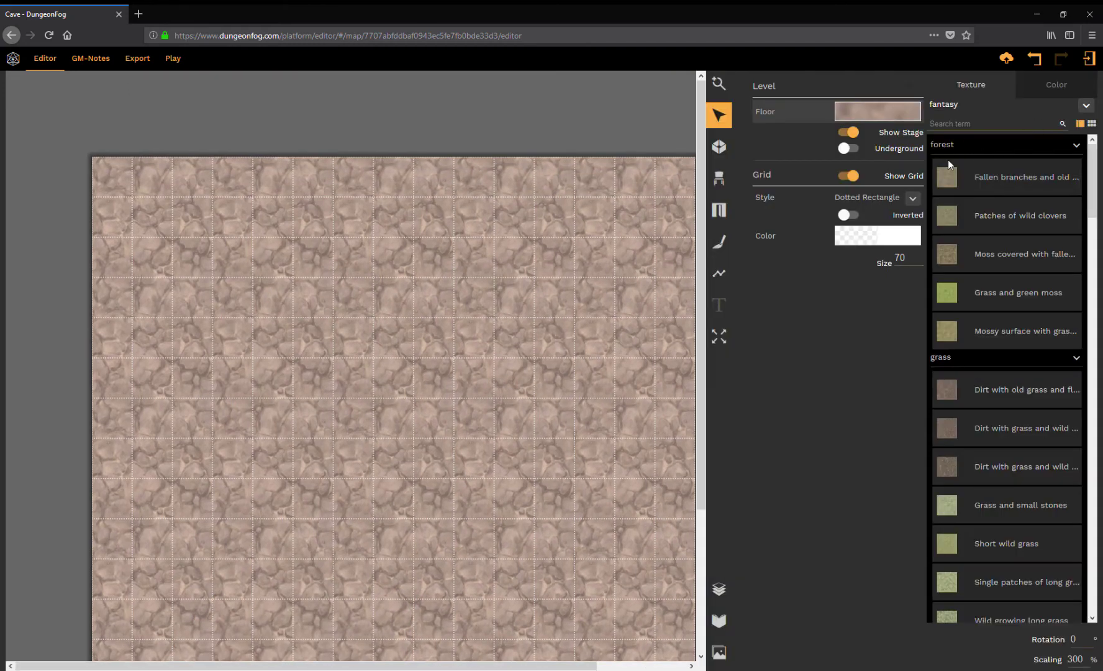
pyautogui.click(983, 296)
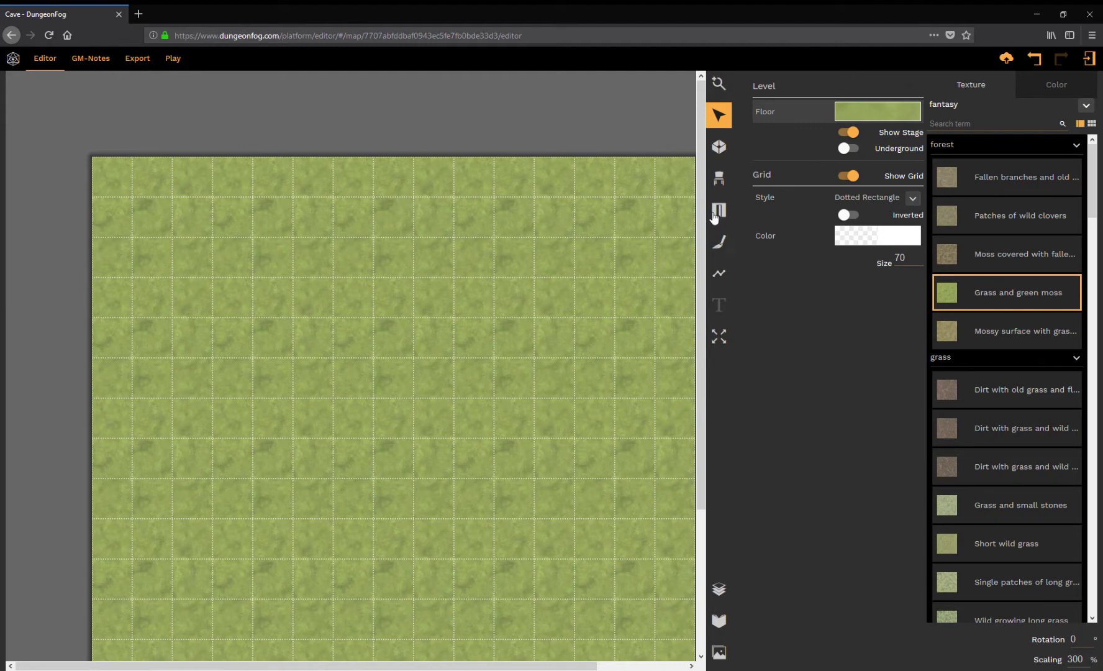
pyautogui.click(718, 146)
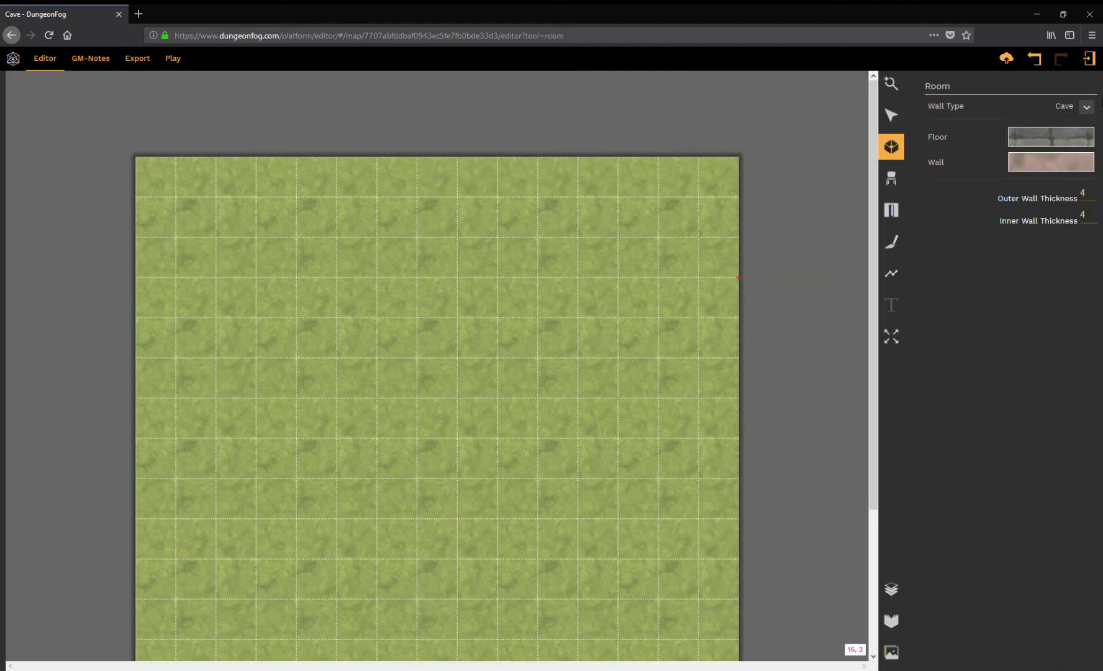
# Draw an eight-cornered room with Normal walls left of the map centre.
pyautogui.click(1086, 107)
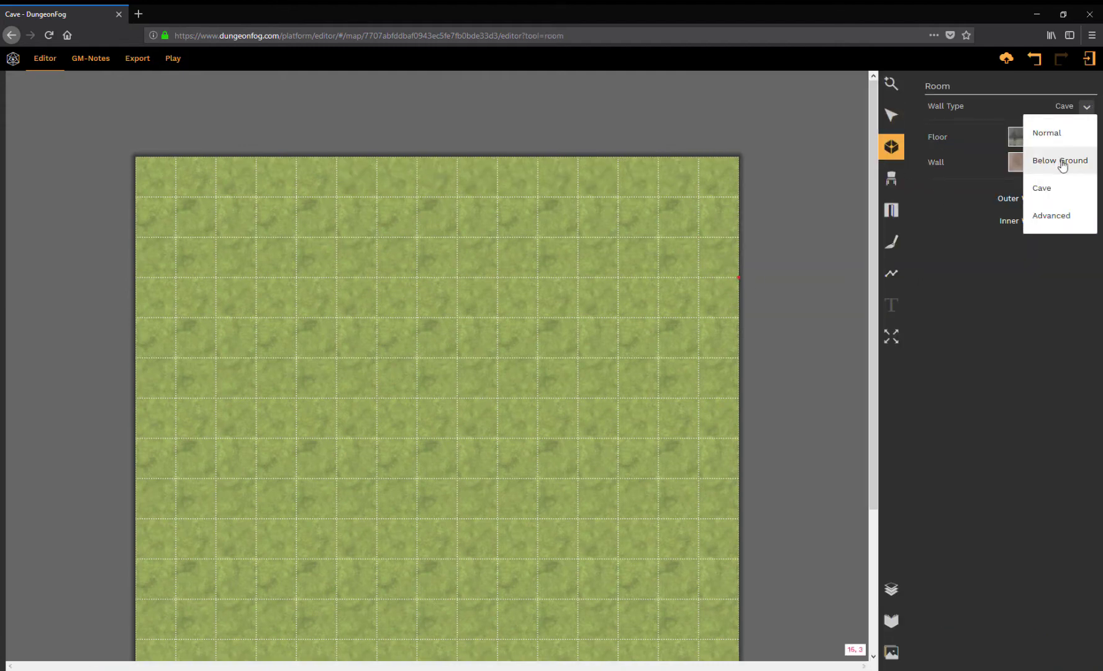
pyautogui.click(1055, 135)
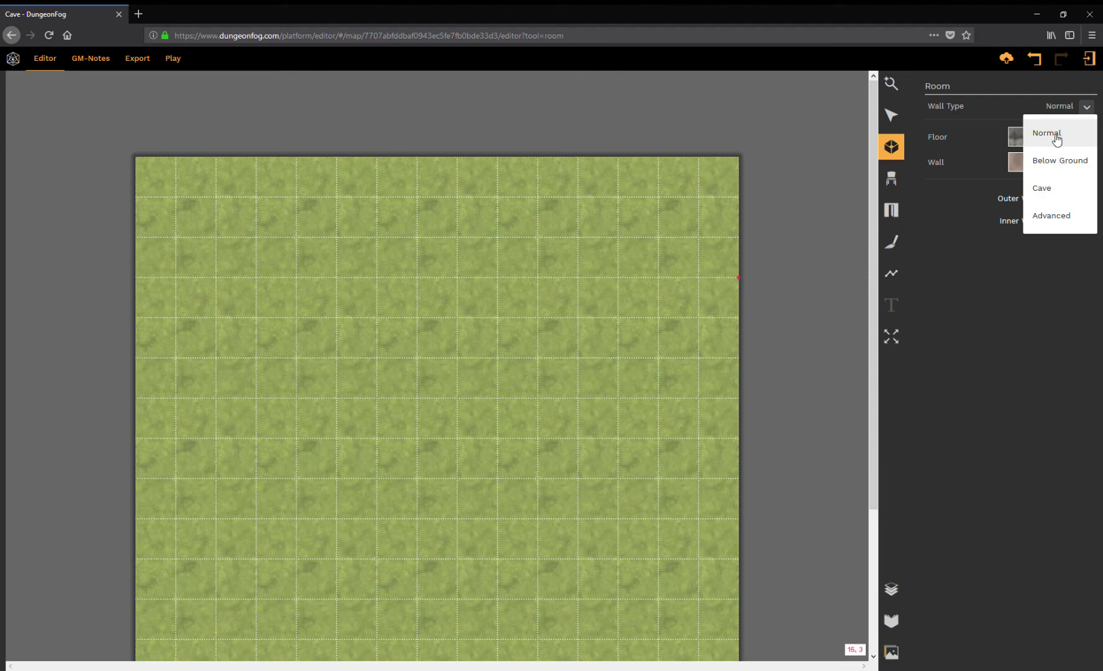
pyautogui.click(336, 518)
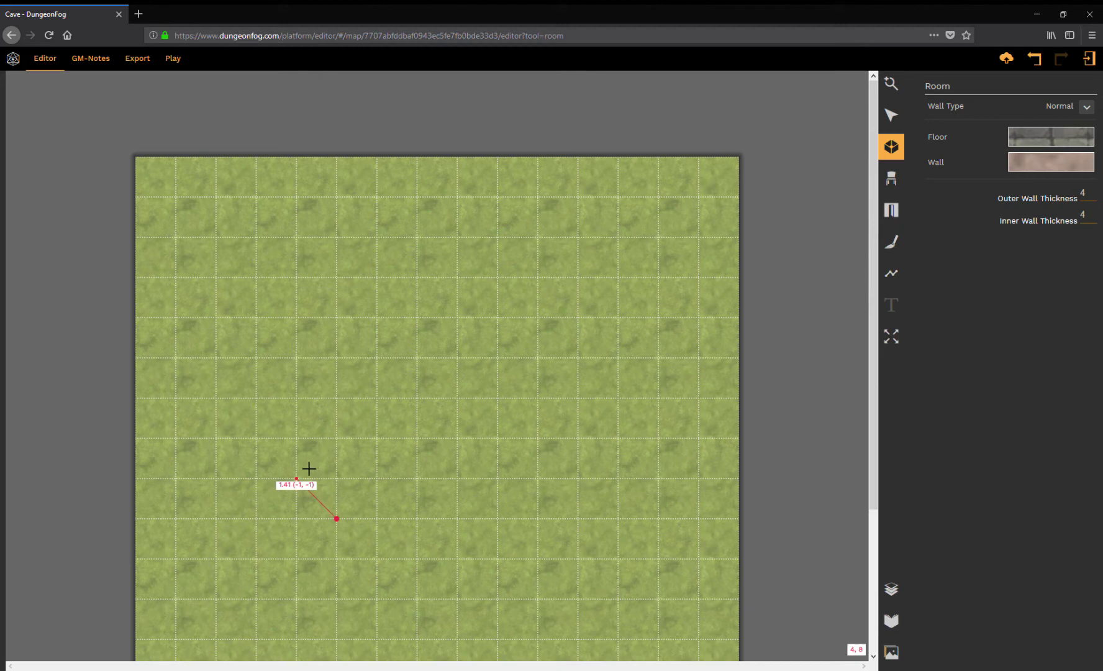
pyautogui.click(296, 478)
pyautogui.click(296, 398)
pyautogui.click(336, 358)
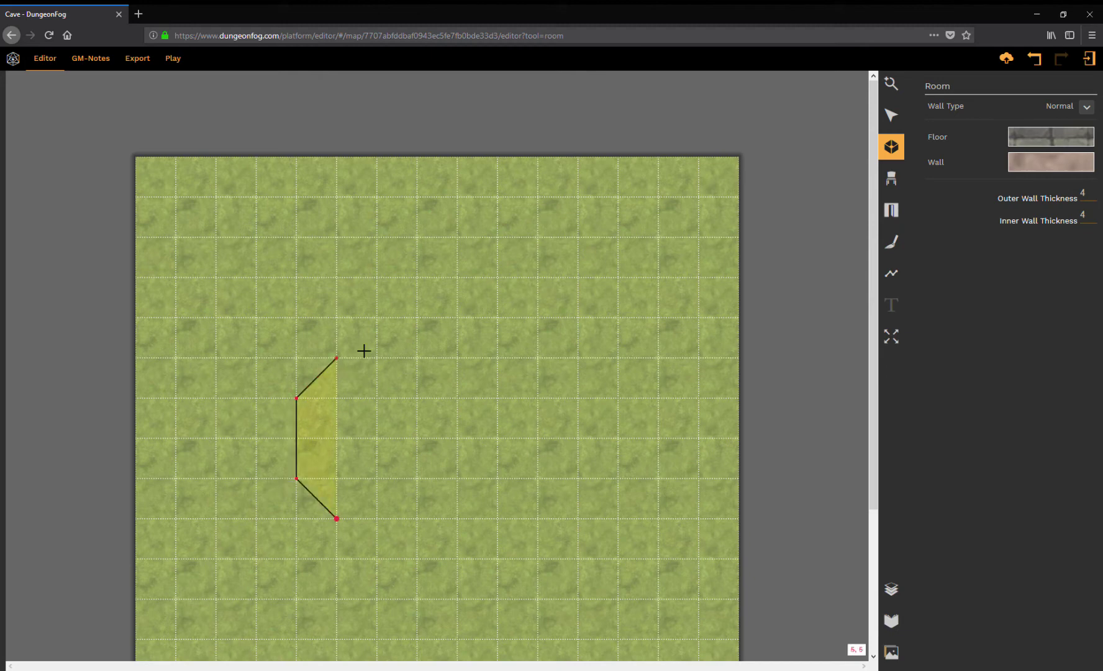
pyautogui.click(417, 358)
pyautogui.click(457, 398)
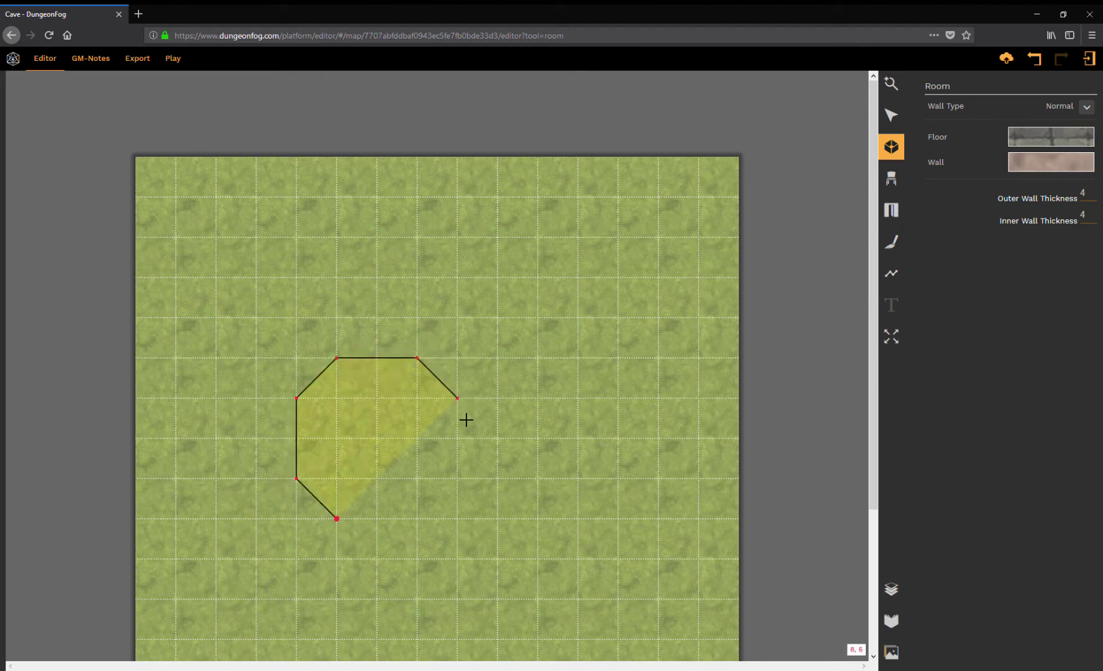
pyautogui.click(457, 478)
pyautogui.click(414, 520)
pyautogui.click(337, 519)
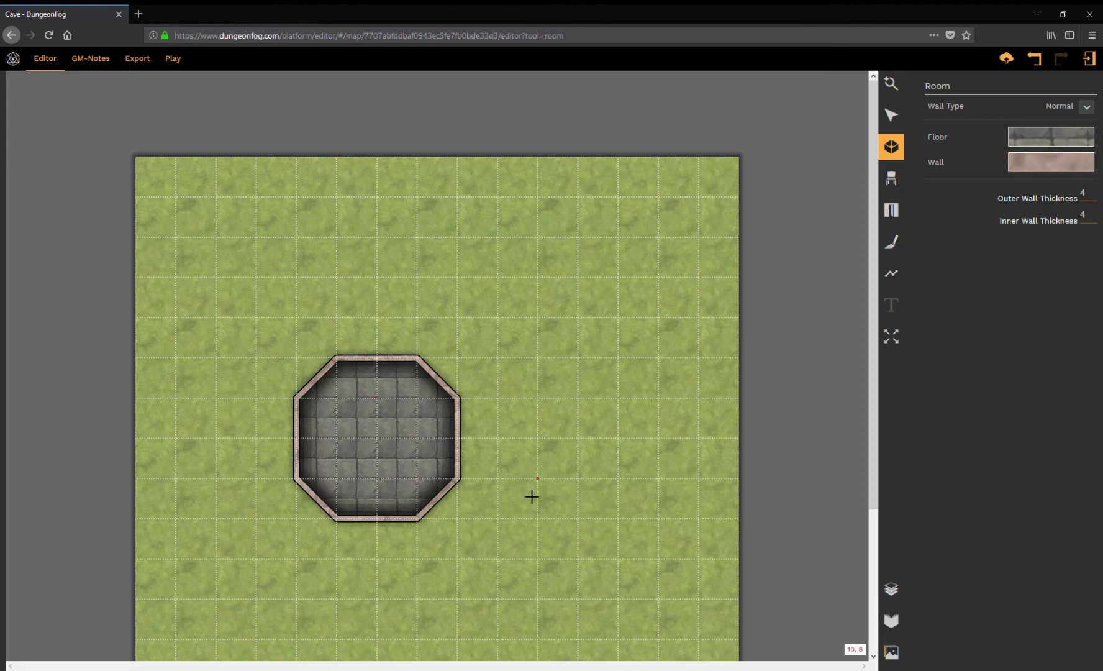
pyautogui.click(891, 116)
# Turn Cave Inside and Cave Outside on for the room's top wall, then switch both off again.
pyautogui.click(359, 447)
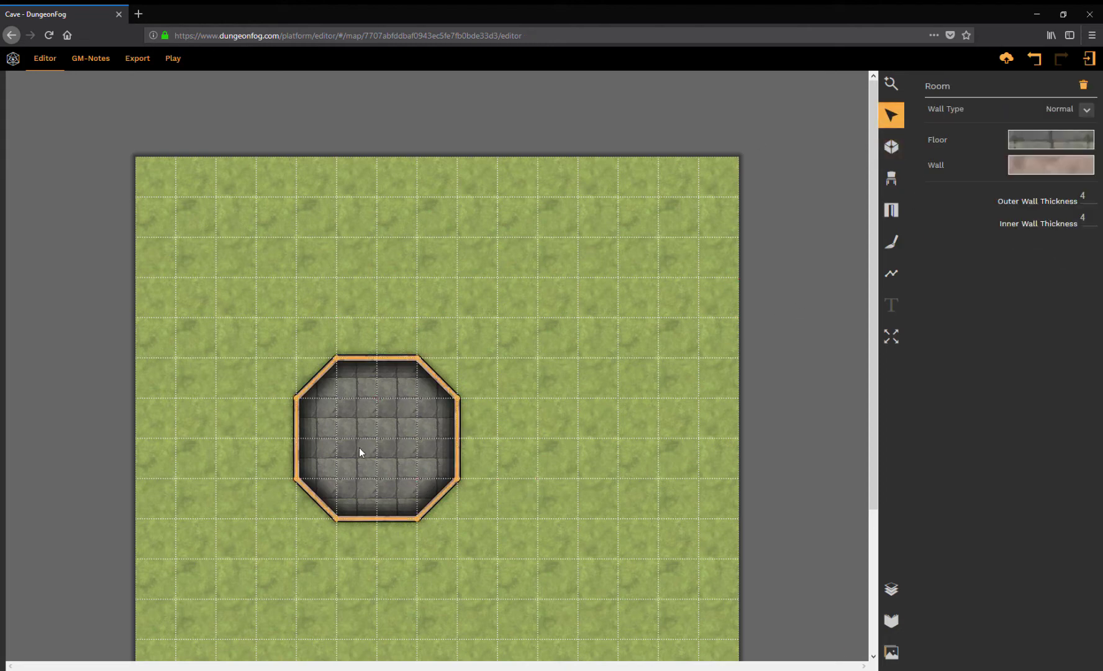
pyautogui.click(385, 359)
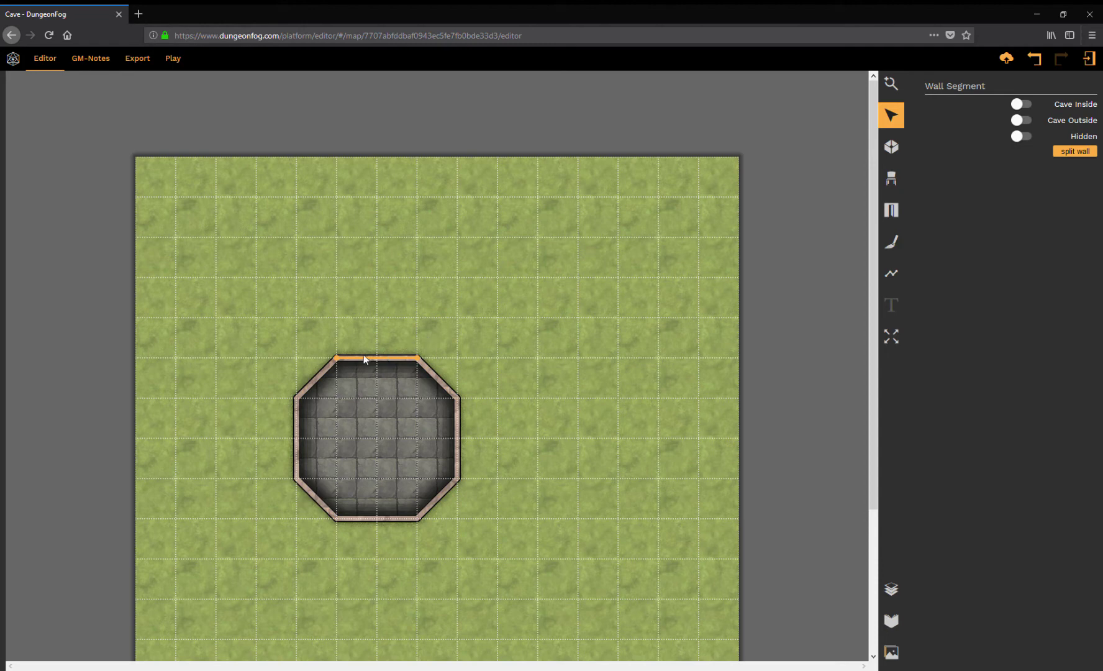
pyautogui.click(1024, 107)
pyautogui.click(1020, 121)
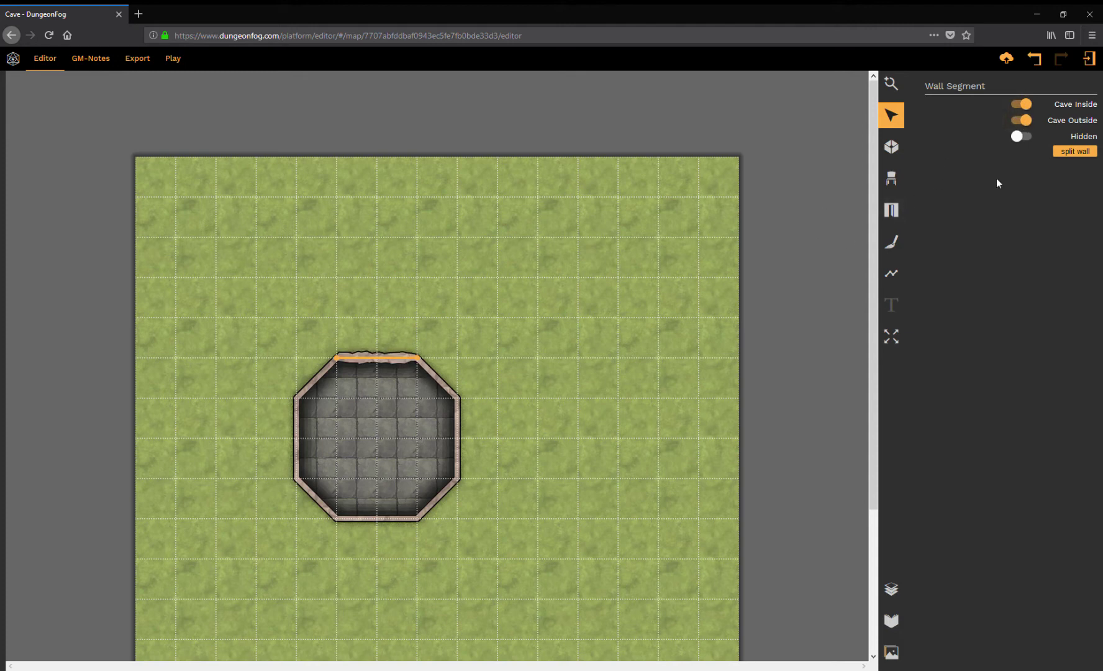
pyautogui.click(1022, 105)
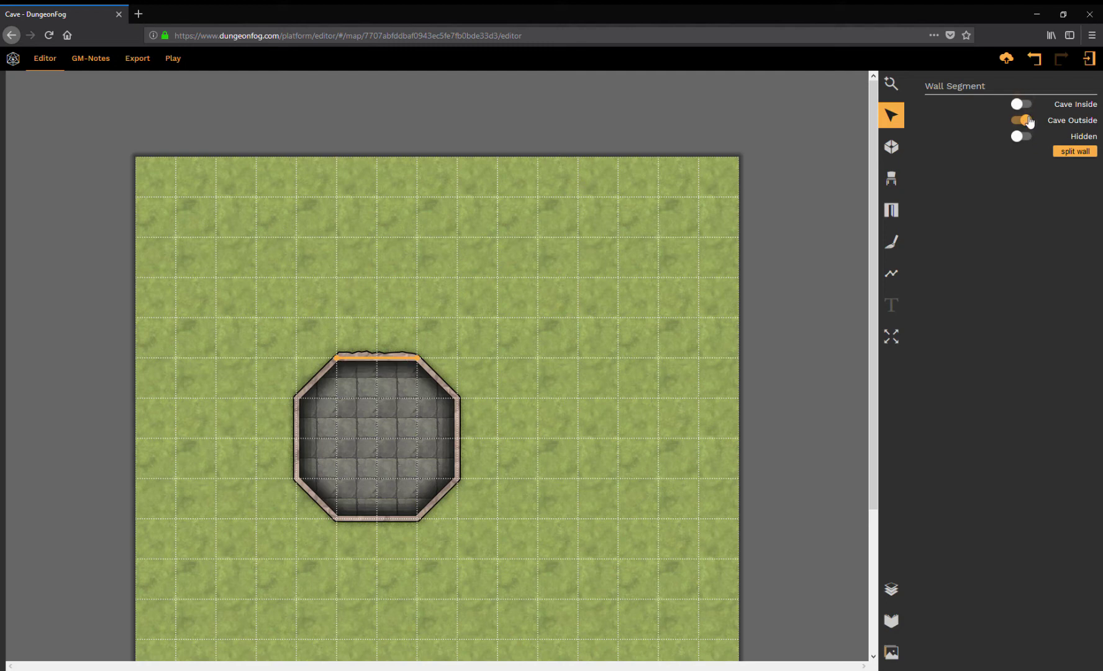
pyautogui.click(1022, 121)
# Split the top wall at its middle, then split its right half again.
pyautogui.click(400, 375)
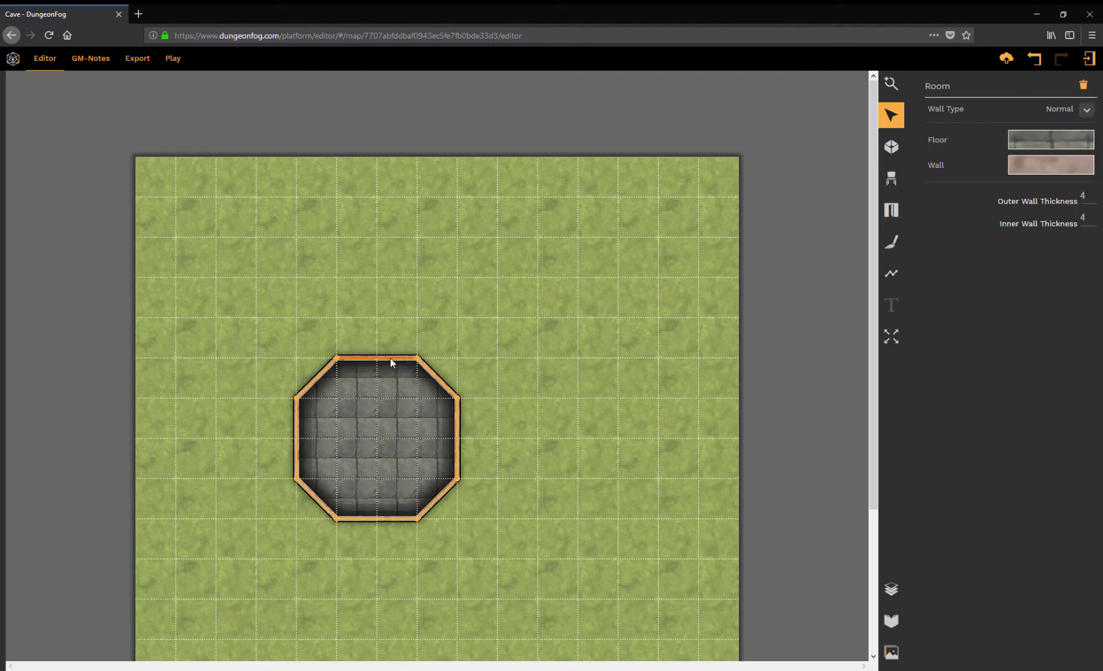
pyautogui.click(391, 359)
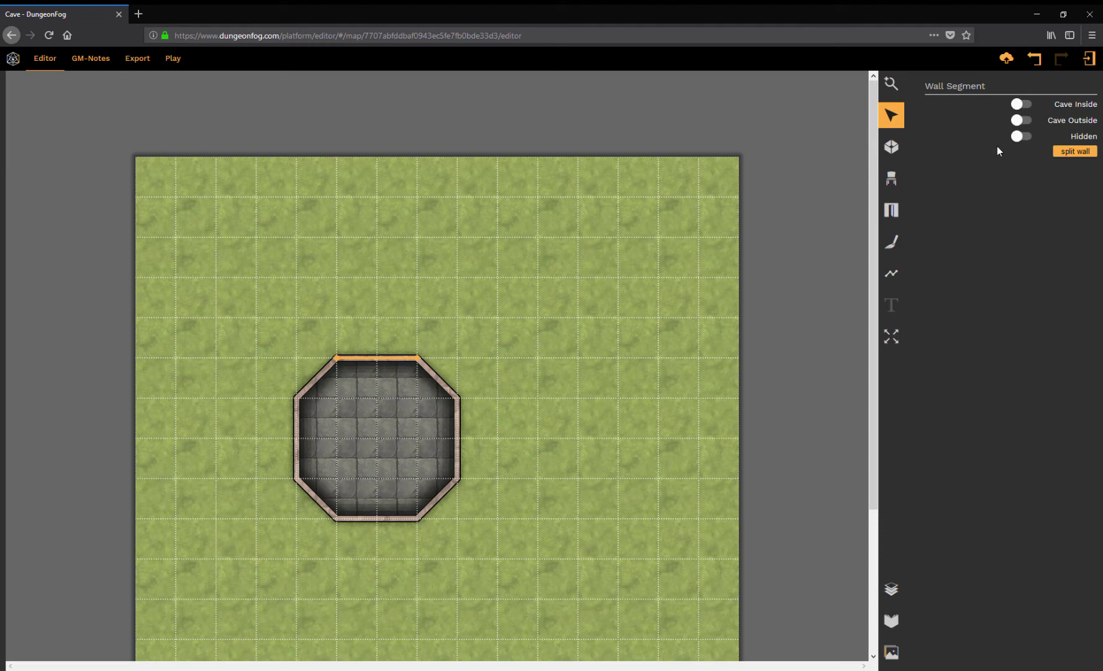
pyautogui.click(1072, 152)
pyautogui.click(375, 367)
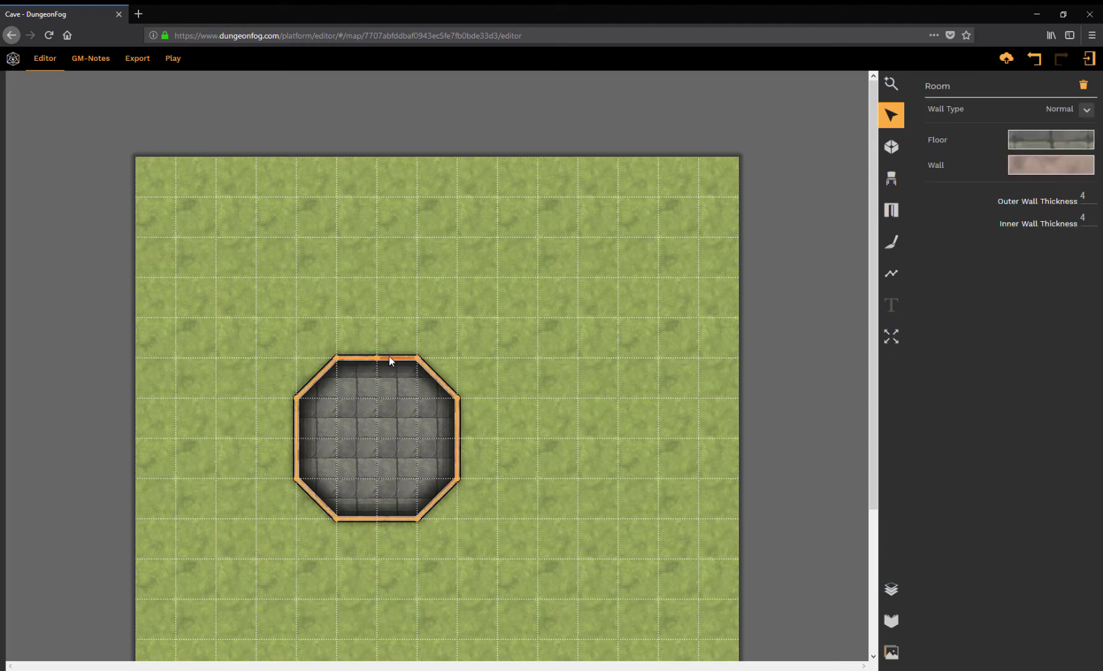
pyautogui.click(389, 358)
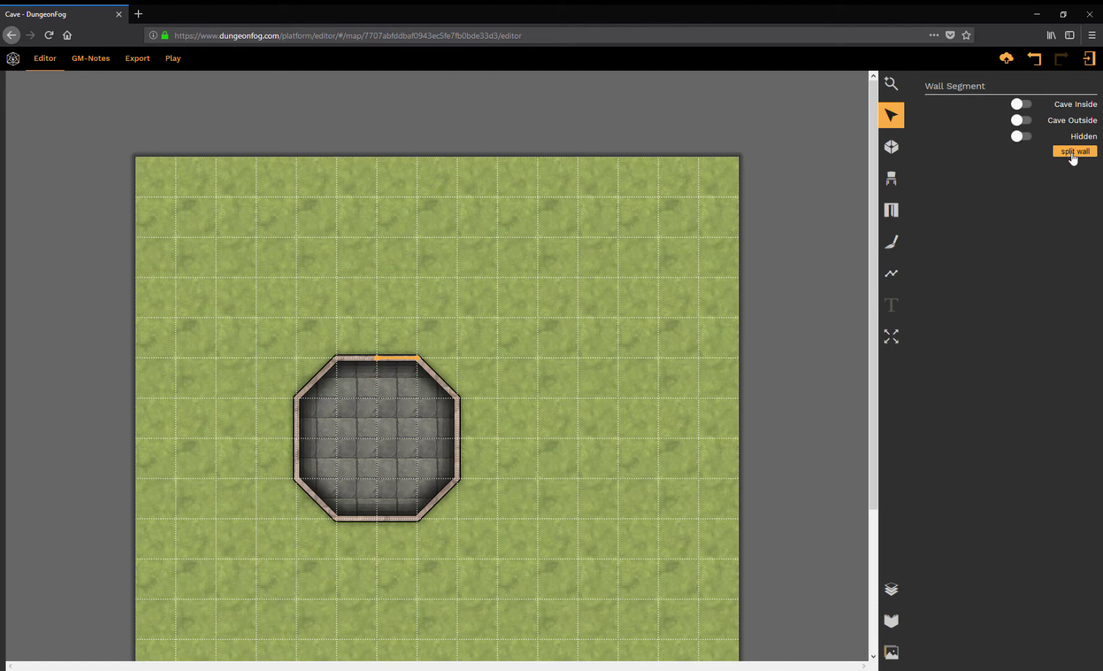
pyautogui.click(1072, 152)
# Split the upper-right diagonal wall and the right wall at their midpoints.
pyautogui.click(415, 400)
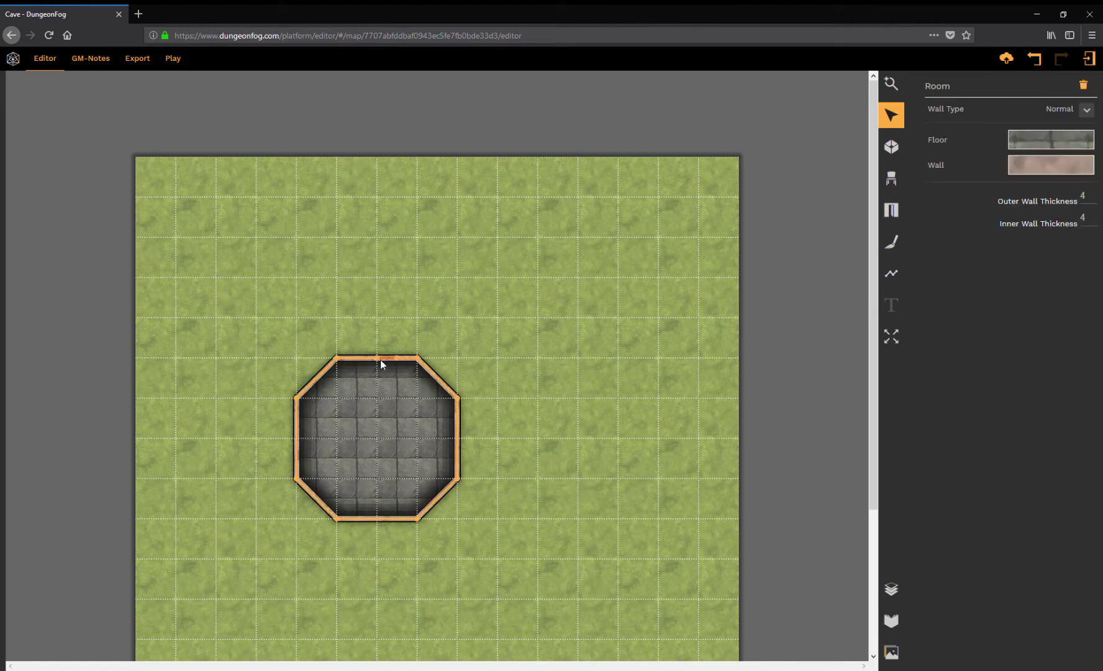
pyautogui.click(433, 374)
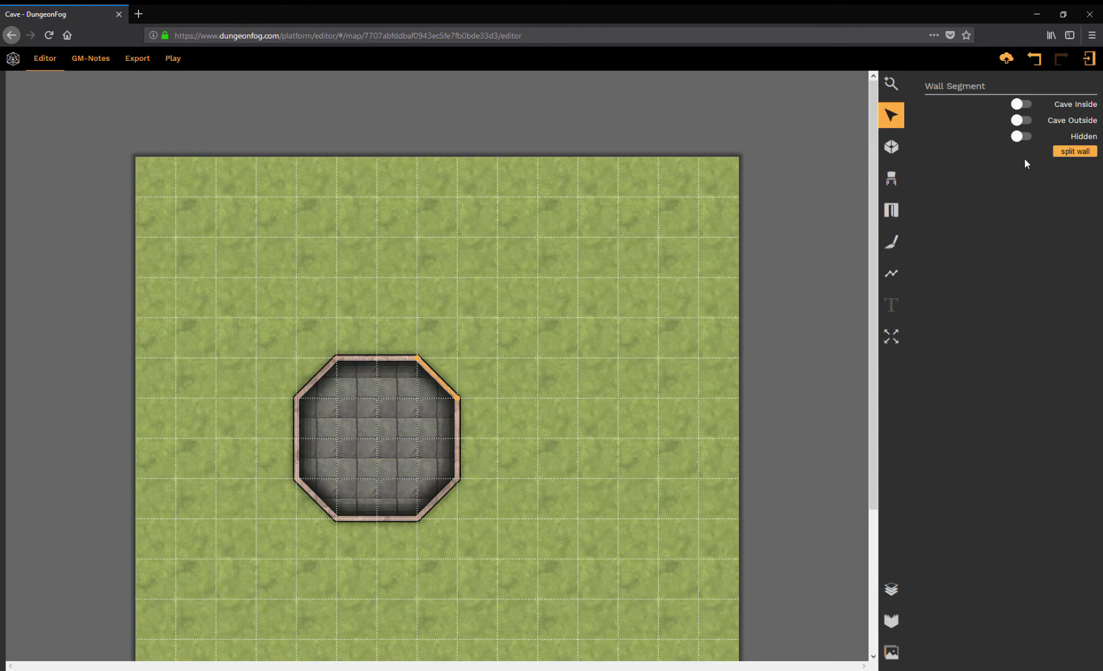
pyautogui.click(1068, 152)
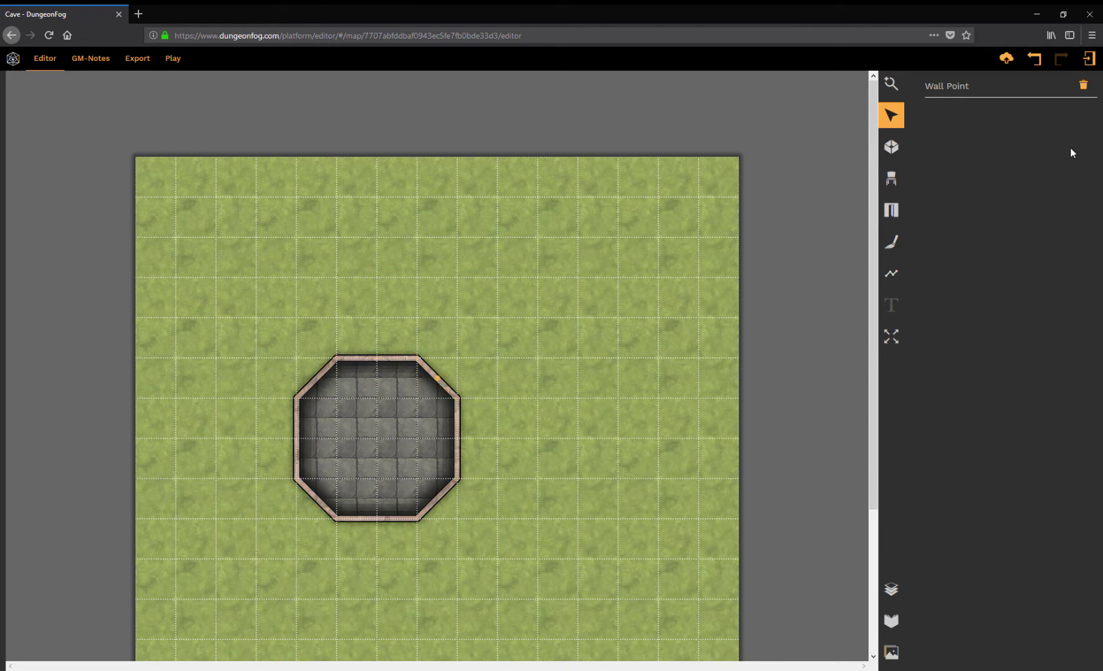
pyautogui.click(444, 388)
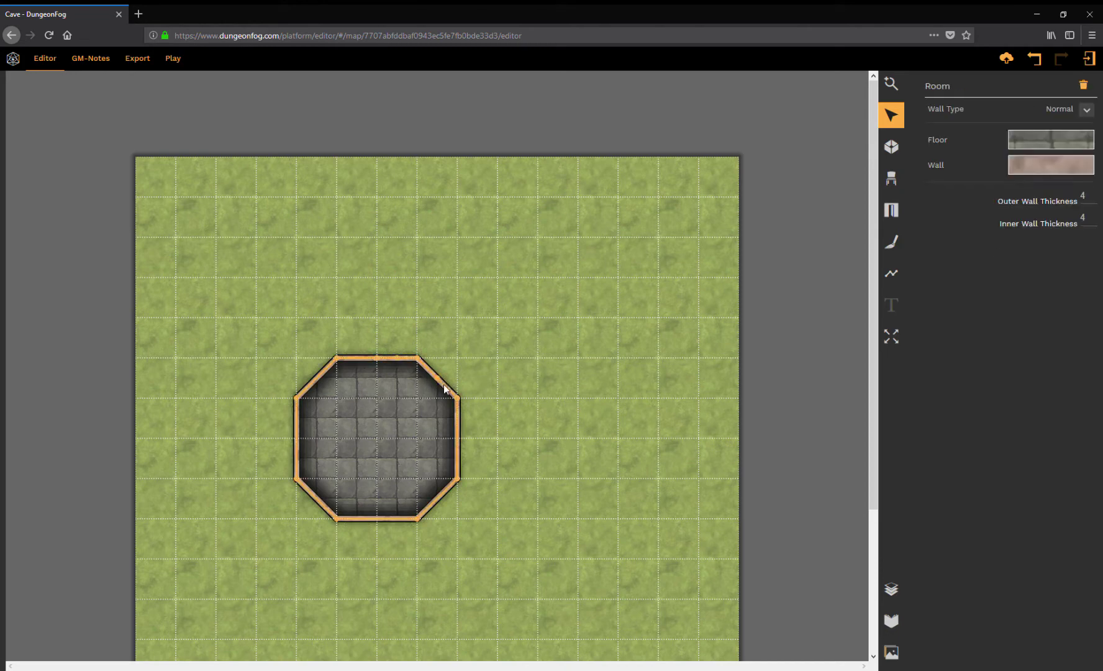
pyautogui.click(460, 416)
pyautogui.click(1074, 151)
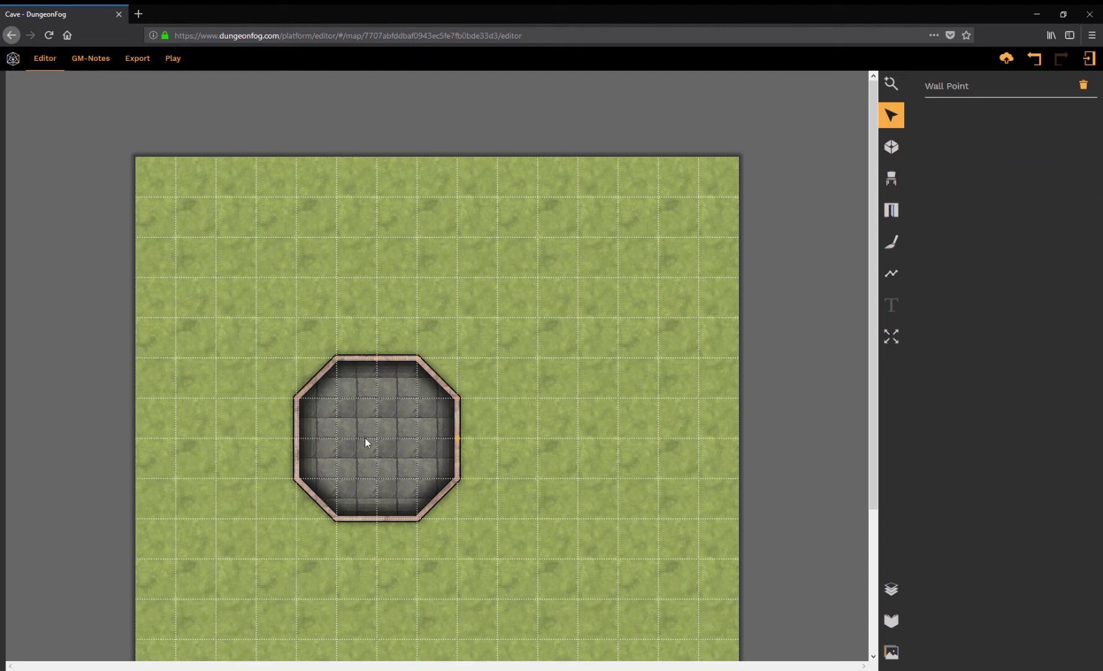
pyautogui.click(397, 424)
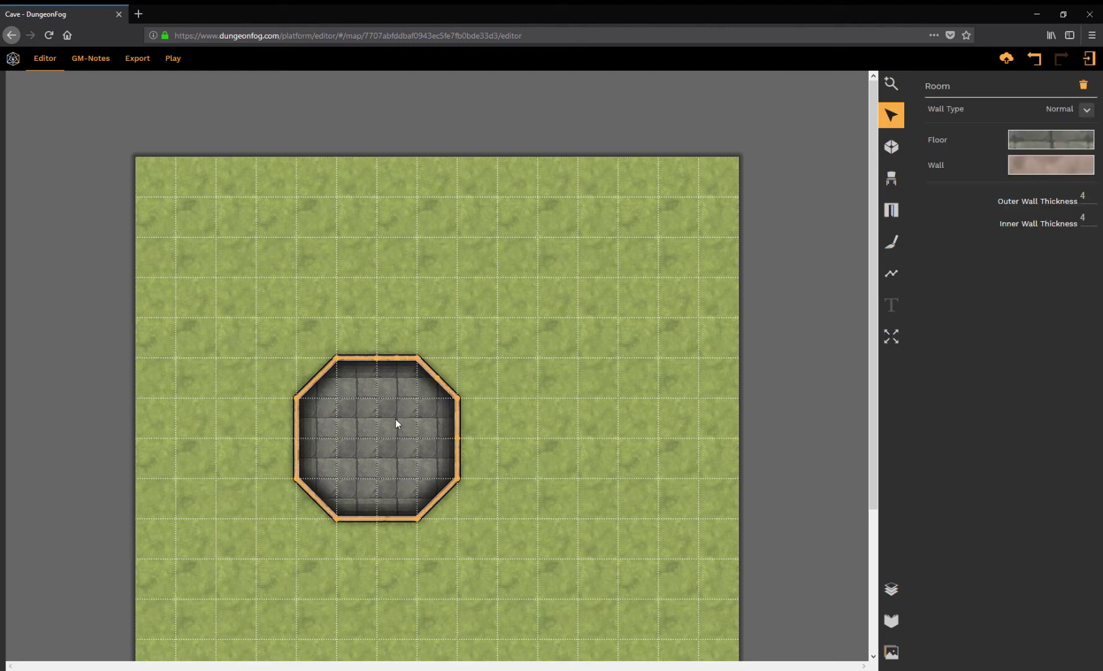
# Hide two top wall pieces and one upper-right diagonal piece, then deselect the room.
pyautogui.click(406, 358)
pyautogui.click(1016, 137)
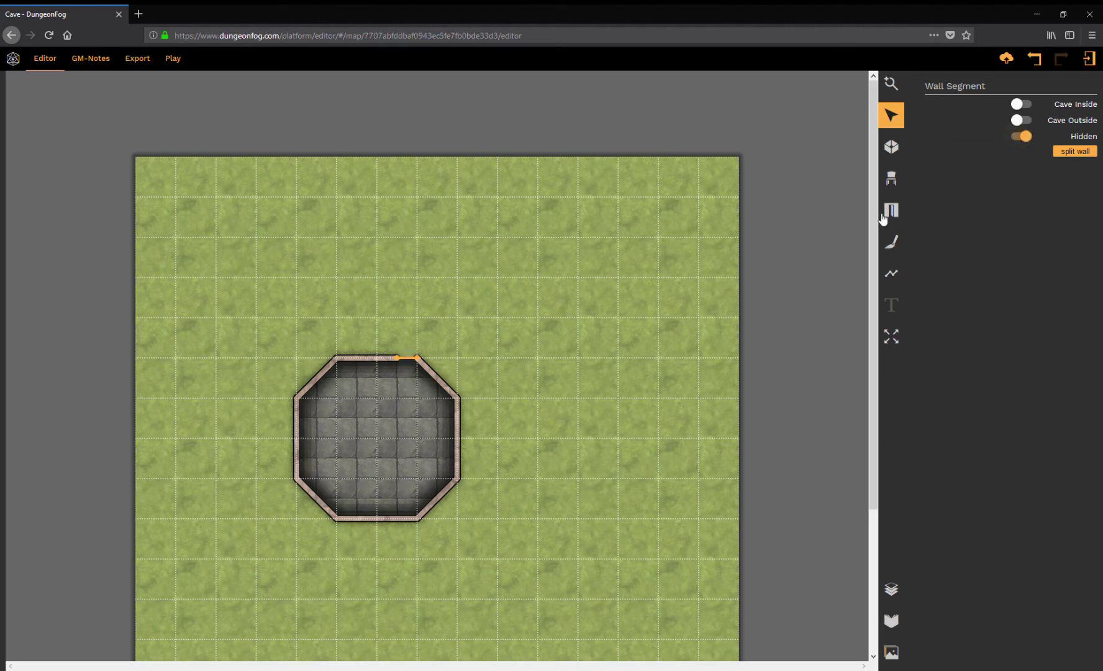
pyautogui.click(440, 384)
pyautogui.click(446, 388)
pyautogui.click(1018, 136)
pyautogui.click(407, 405)
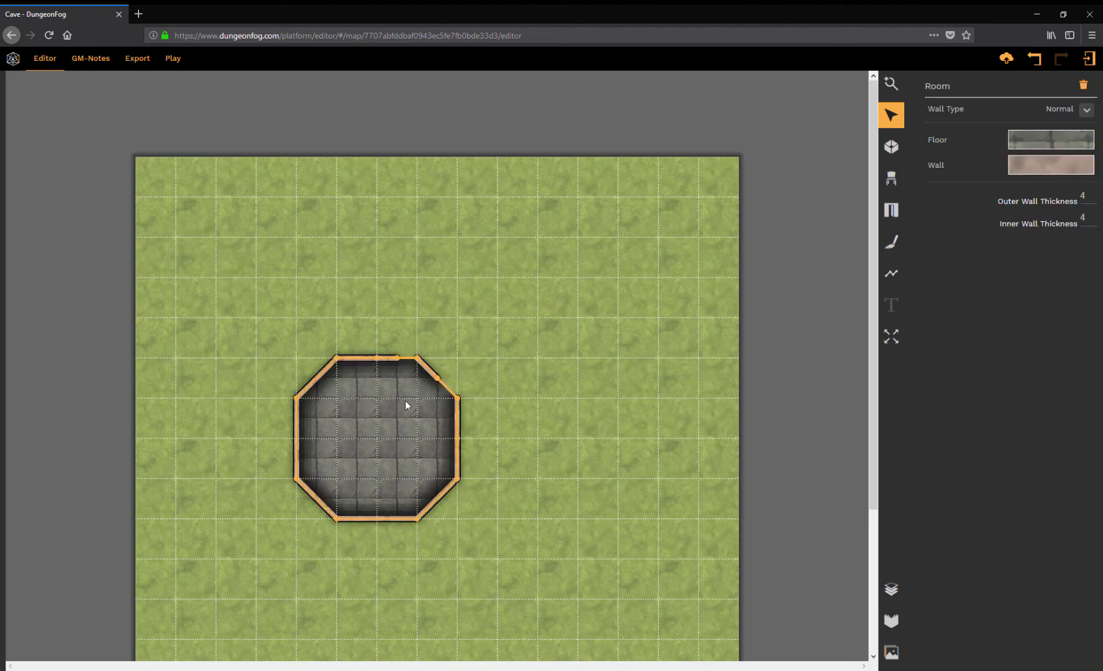
pyautogui.click(360, 359)
pyautogui.click(1019, 136)
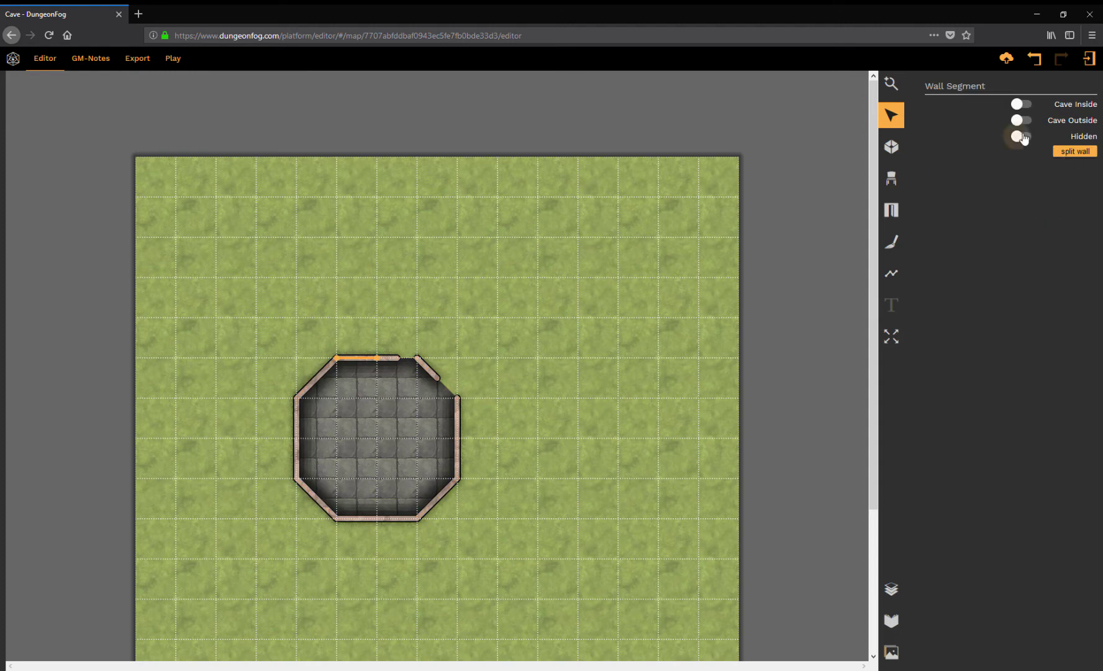
pyautogui.click(341, 474)
pyautogui.click(572, 472)
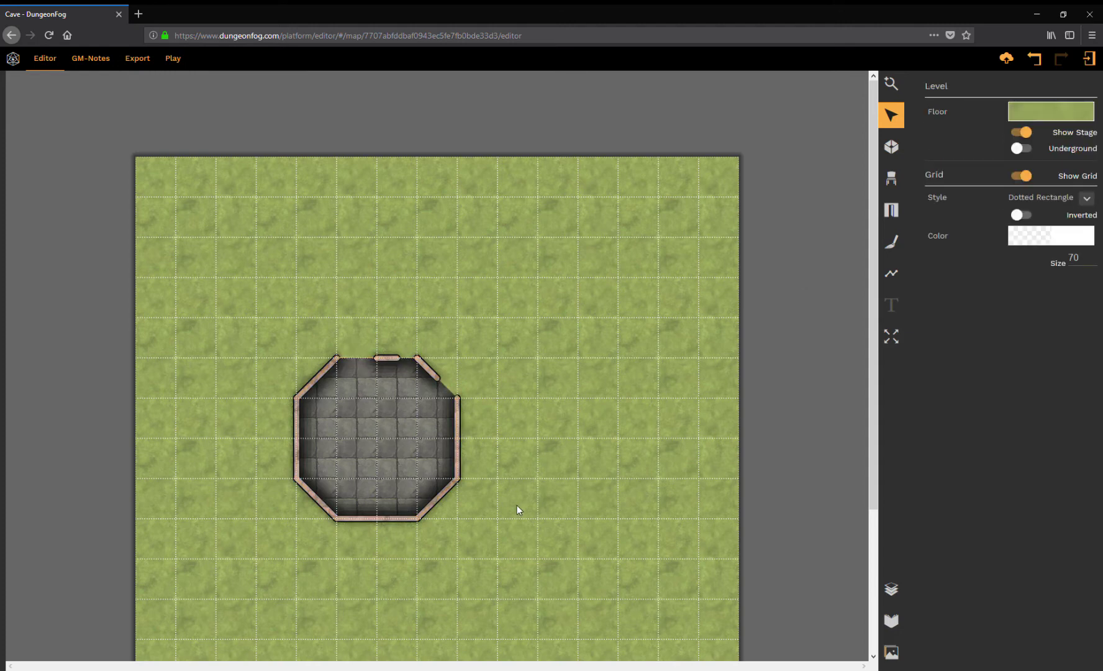
# Enable Cave Inside and Cave Outside on the remaining top and upper-right diagonal wall pieces.
pyautogui.click(387, 358)
pyautogui.click(386, 358)
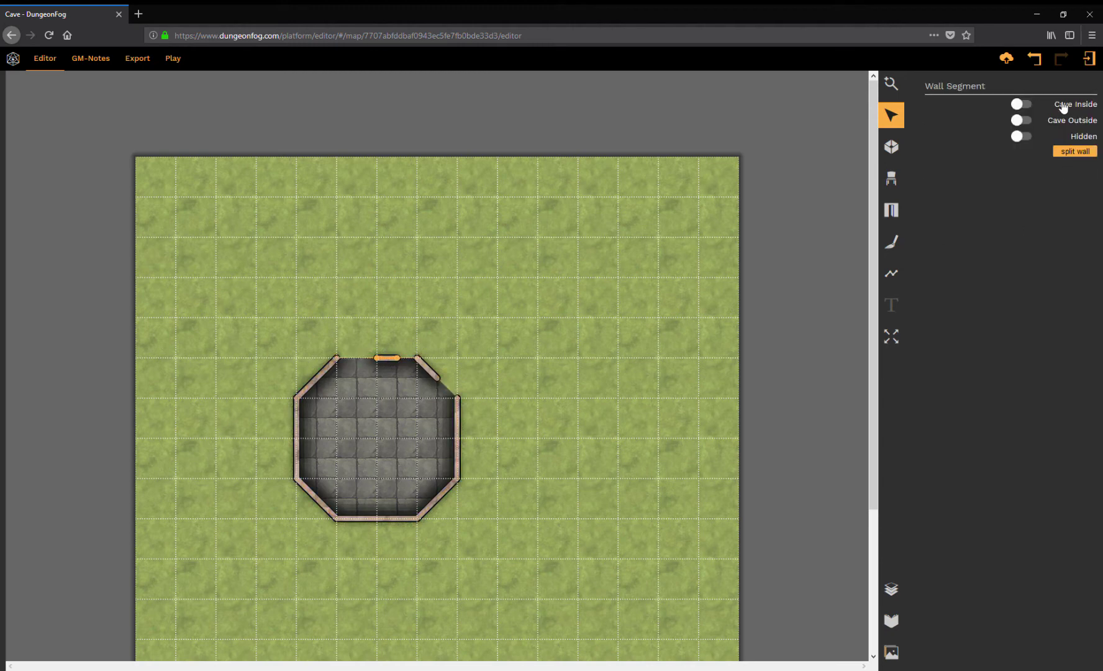
pyautogui.click(1019, 104)
pyautogui.click(1019, 120)
pyautogui.click(420, 367)
pyautogui.click(420, 366)
pyautogui.click(1021, 105)
pyautogui.click(1022, 119)
# Enable Cave Inside and Cave Outside on the upper-left diagonal wall and the right wall.
pyautogui.click(360, 400)
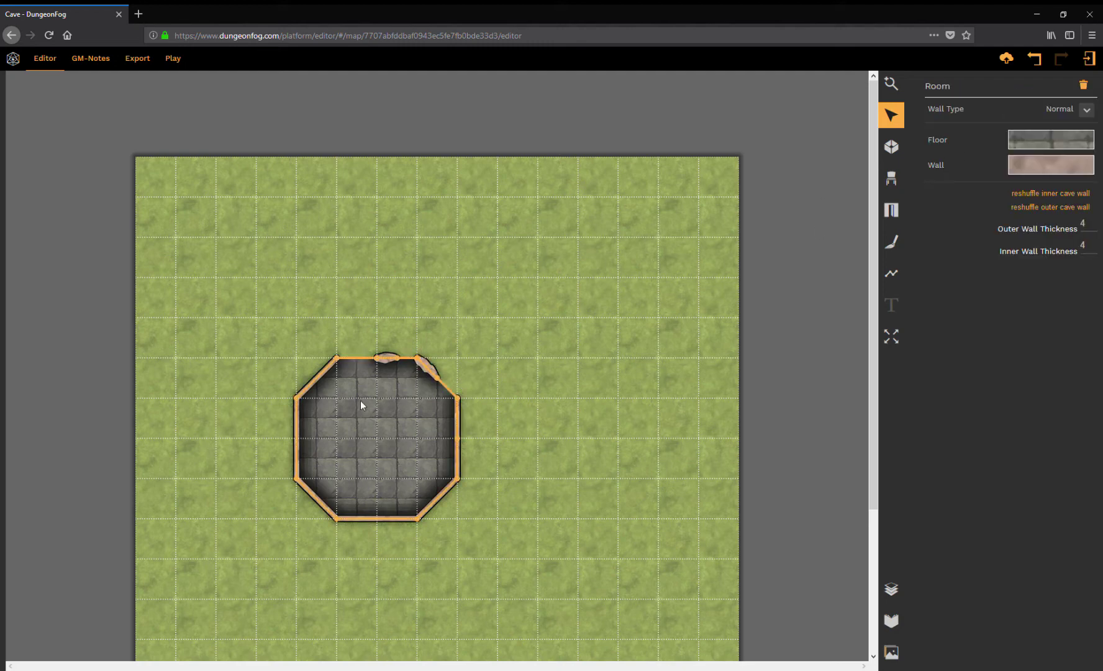
pyautogui.click(333, 370)
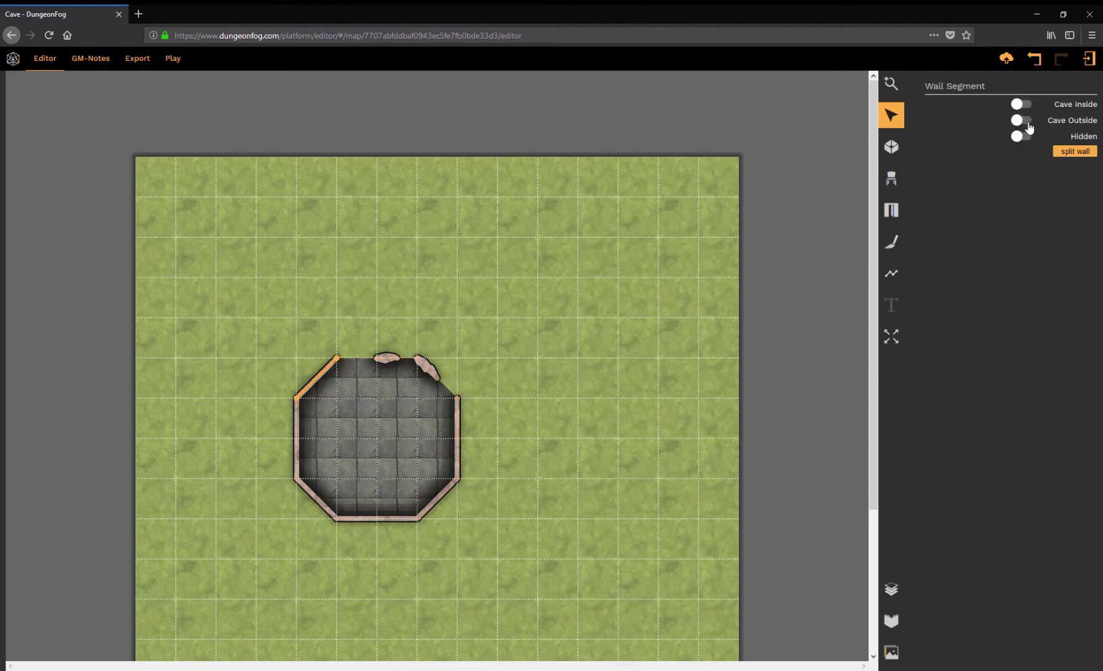
pyautogui.click(1021, 105)
pyautogui.click(1021, 120)
pyautogui.click(370, 469)
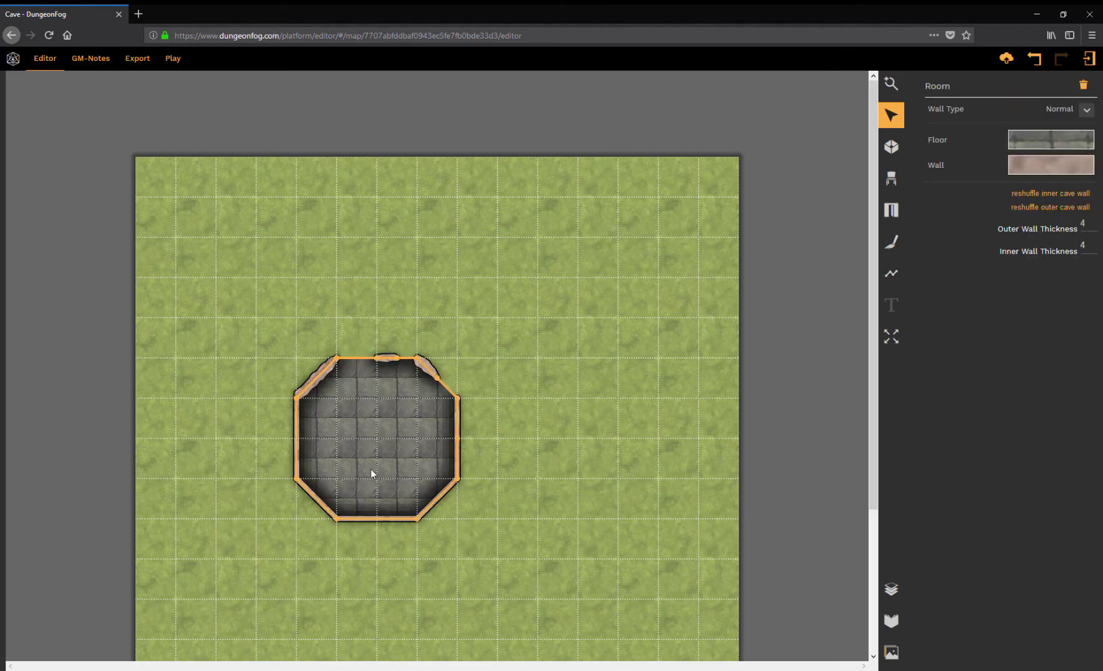
pyautogui.click(461, 413)
pyautogui.click(456, 414)
pyautogui.click(458, 417)
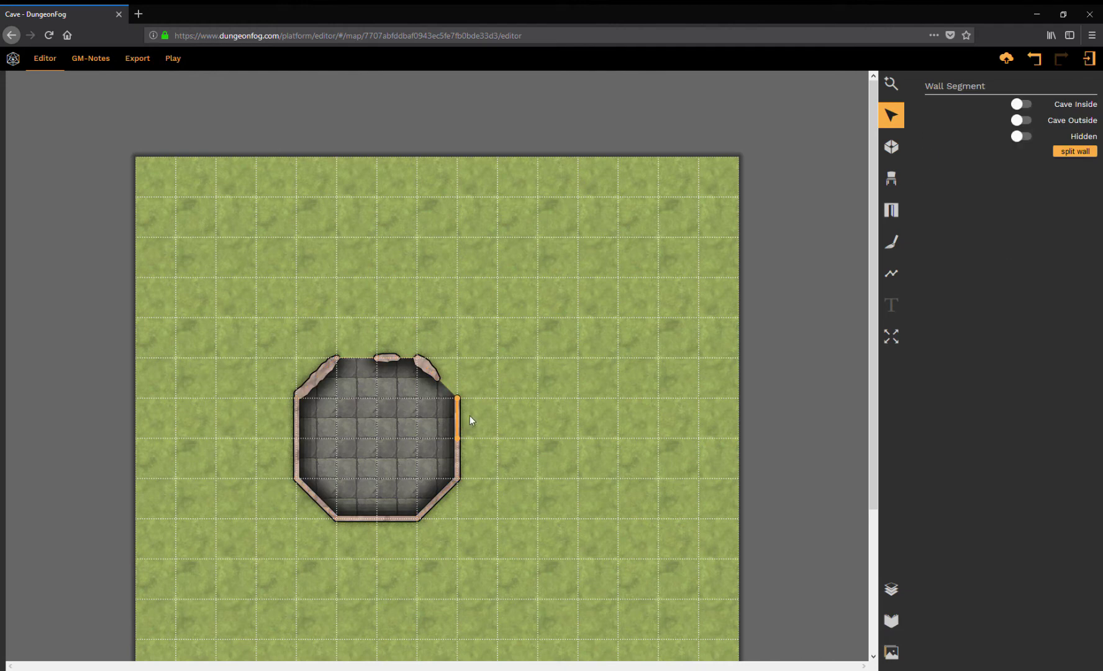
pyautogui.click(1028, 110)
pyautogui.click(1023, 123)
# Add Cave Inside to the left wall and Cave Outside to the lower right wall section, then check the walls.
pyautogui.click(396, 442)
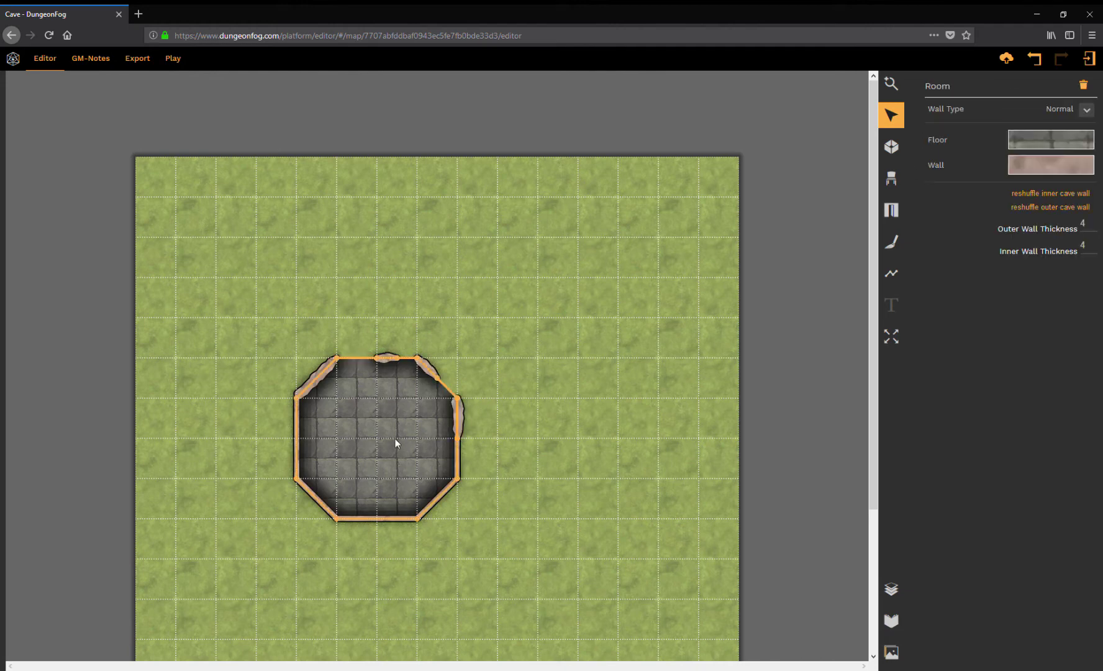
pyautogui.click(298, 420)
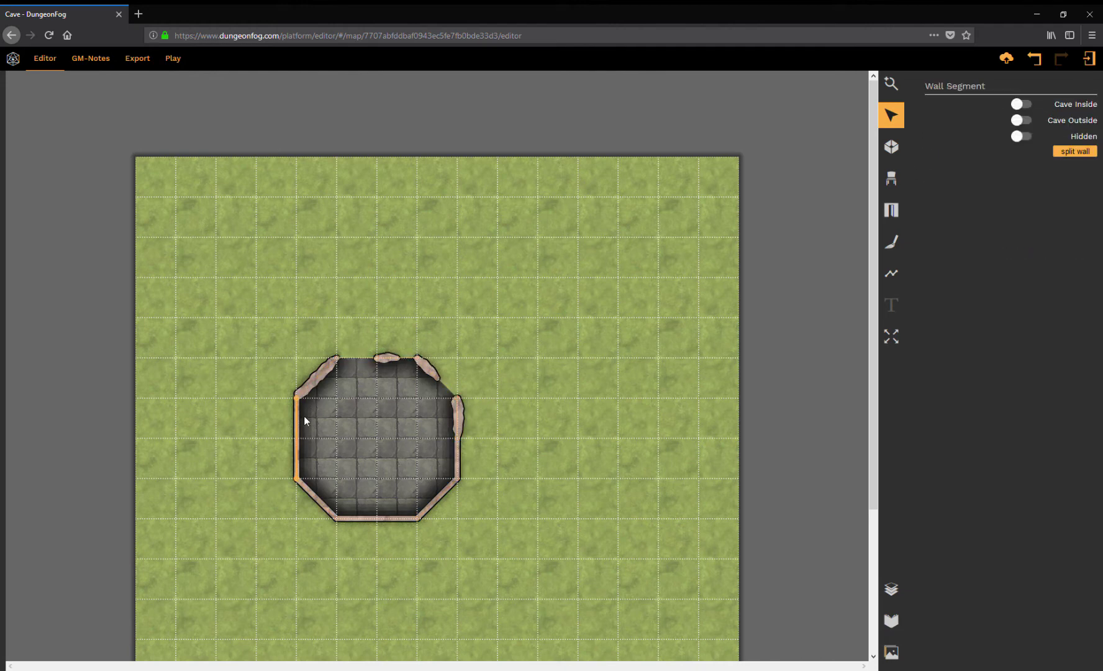
pyautogui.click(1022, 105)
pyautogui.click(368, 404)
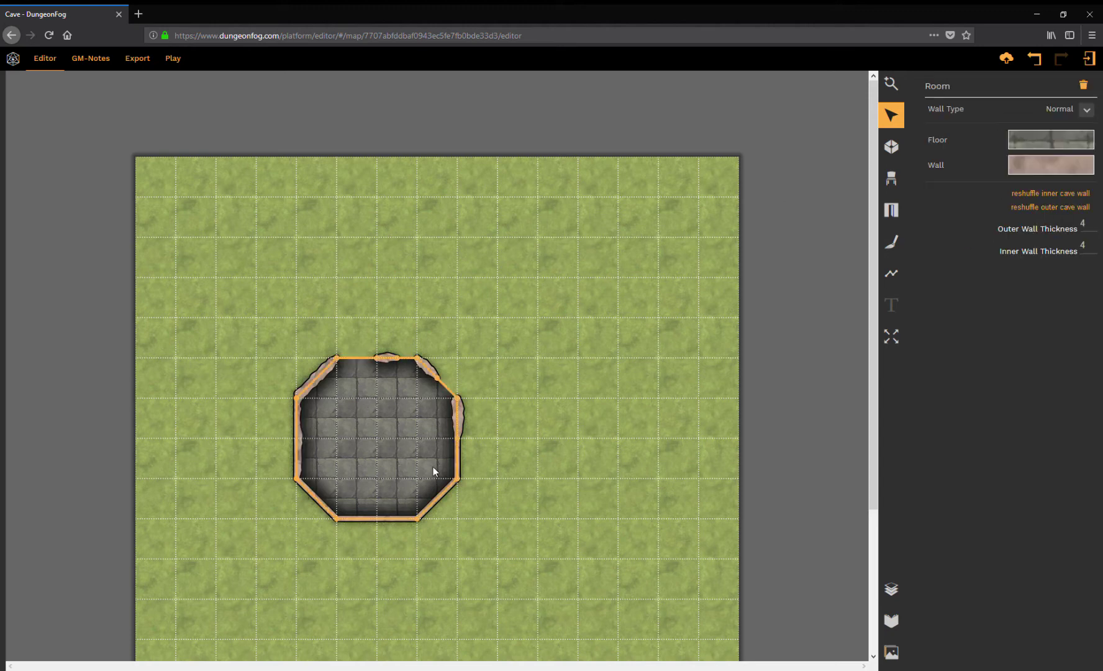
pyautogui.click(463, 461)
pyautogui.click(456, 466)
pyautogui.click(457, 461)
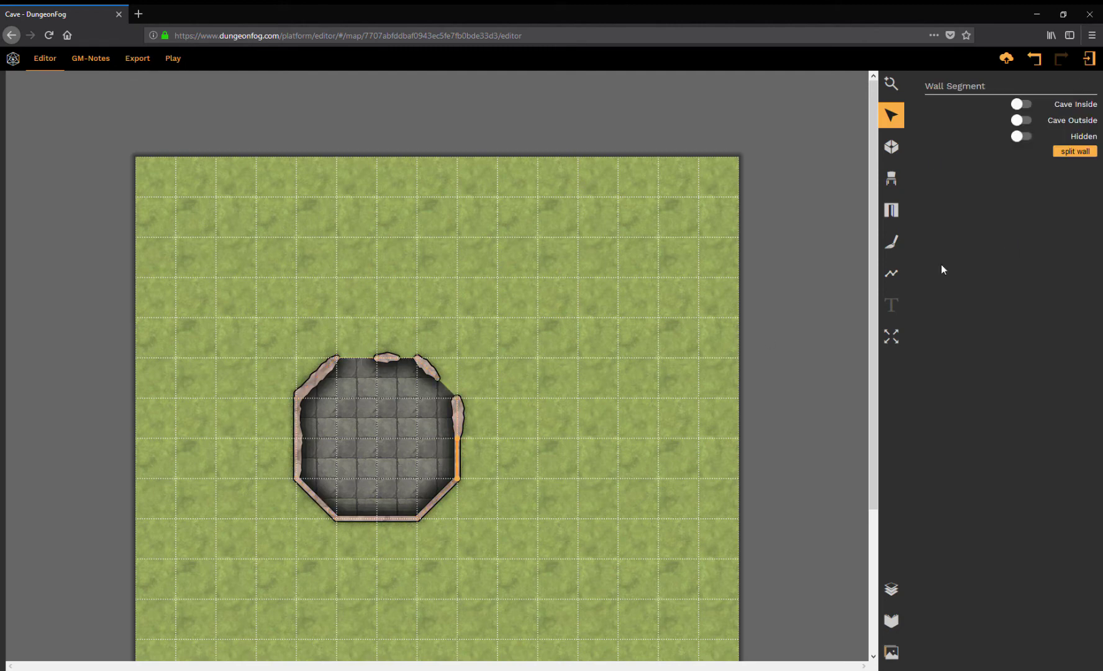
pyautogui.click(1022, 122)
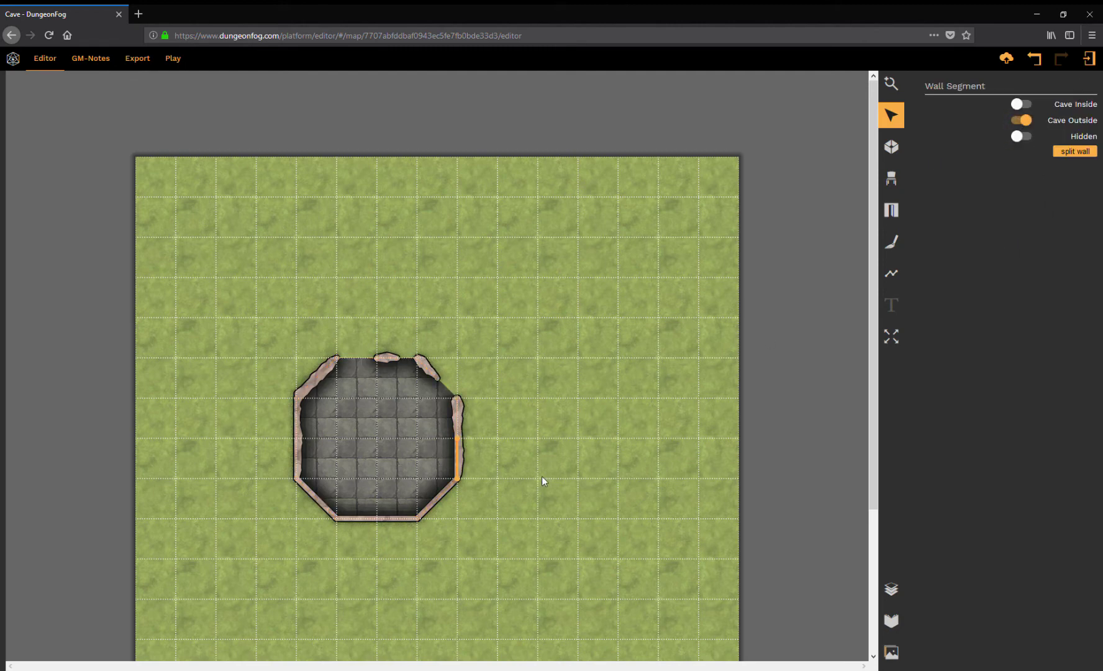
pyautogui.click(480, 499)
pyautogui.click(445, 493)
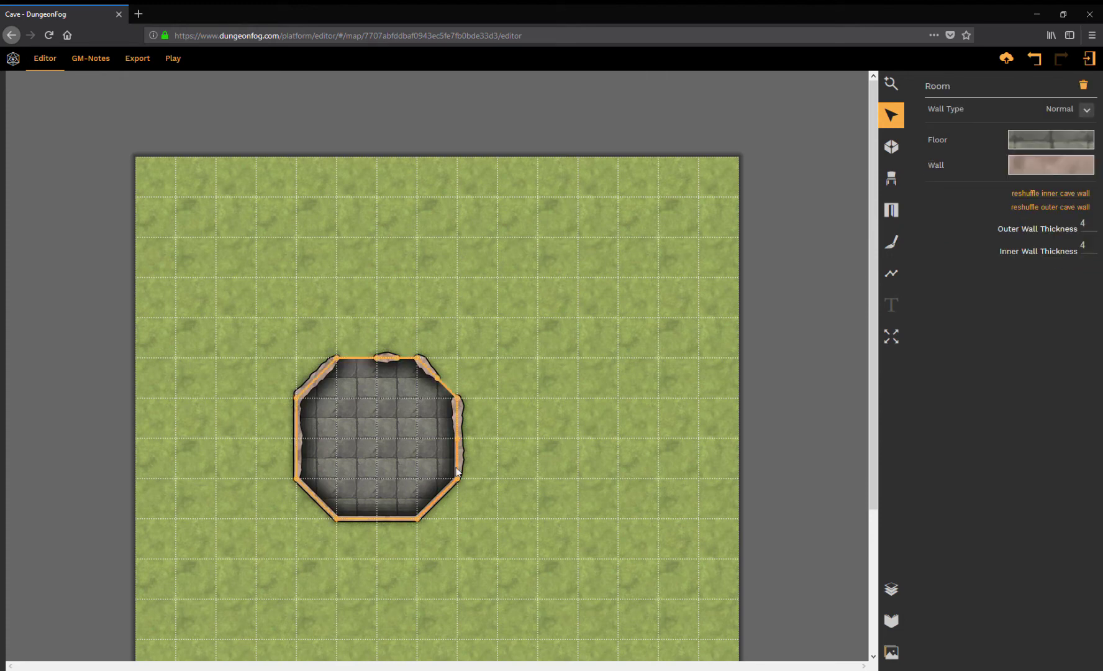
pyautogui.click(482, 499)
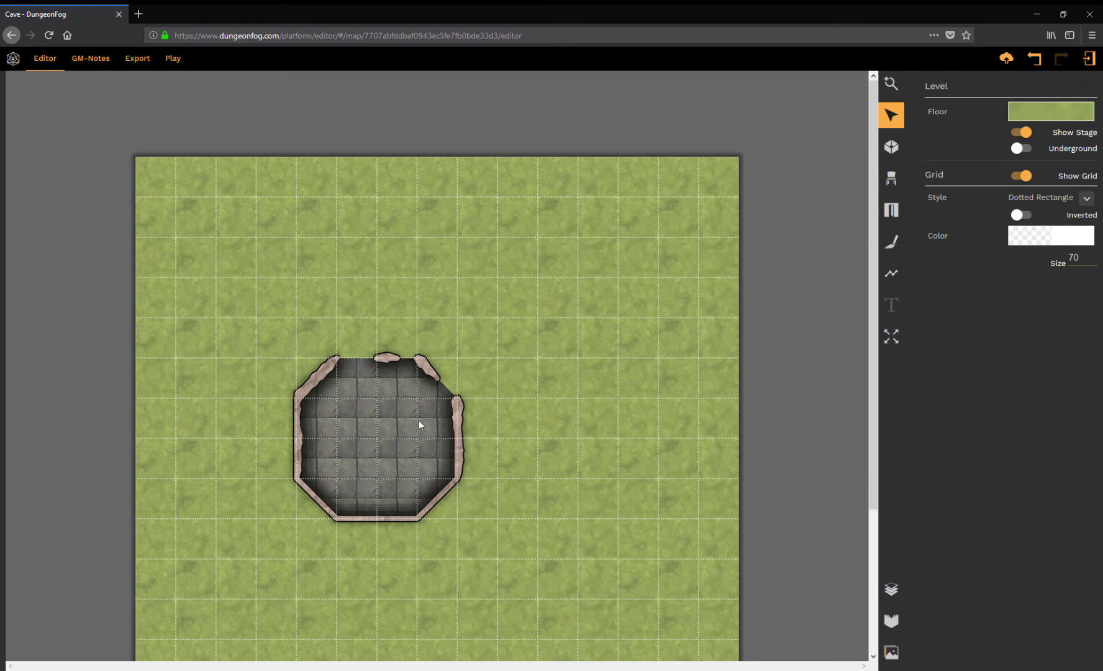
pyautogui.click(353, 461)
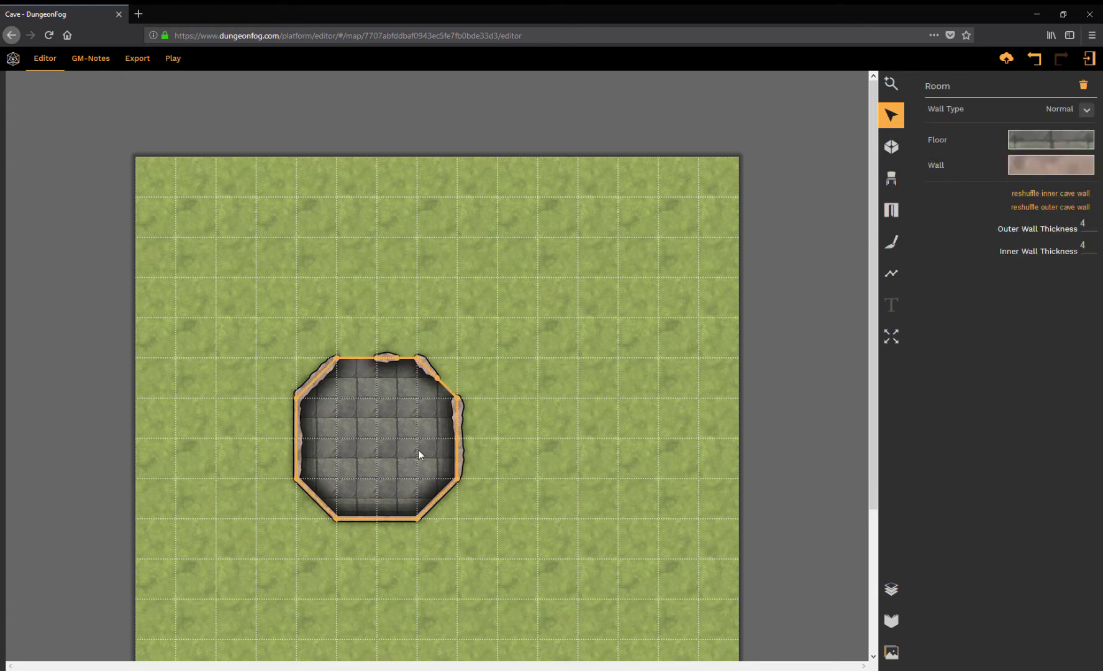
pyautogui.click(519, 394)
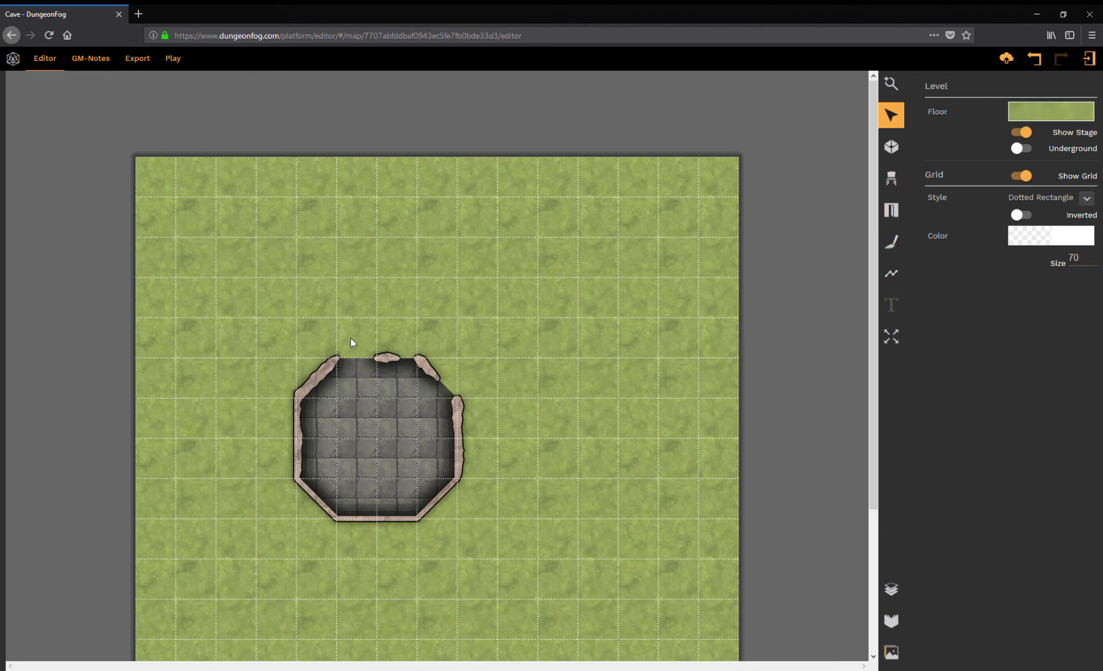
# Load the Brush with the Stone tiling texture and paint a stroke above the room's top wall.
pyautogui.click(893, 243)
pyautogui.click(1046, 117)
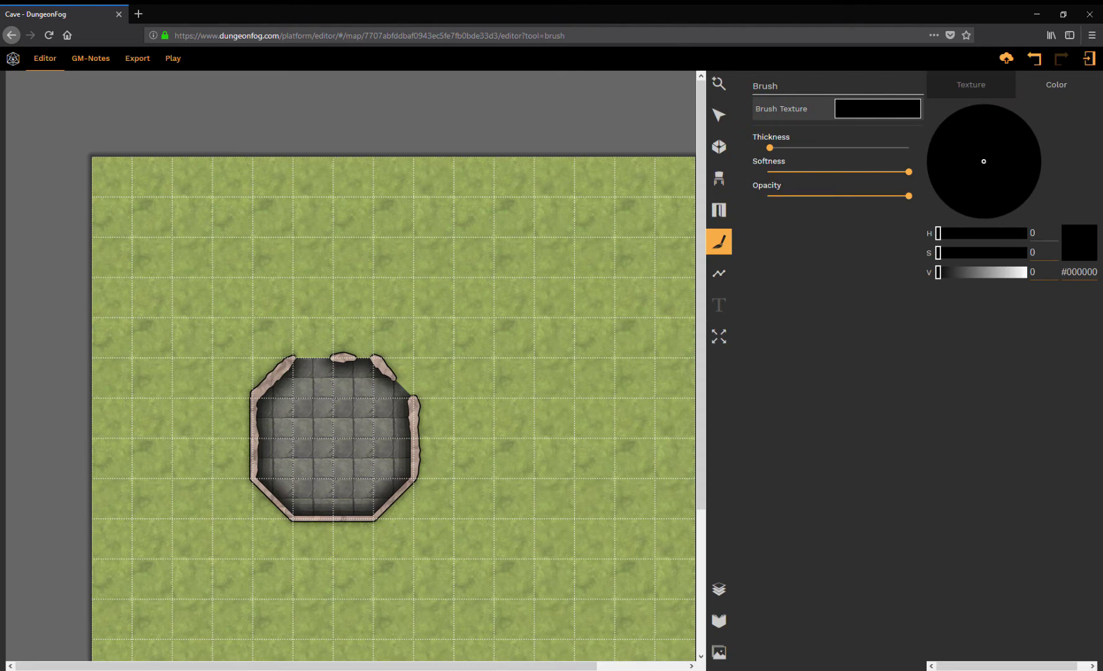
pyautogui.click(944, 90)
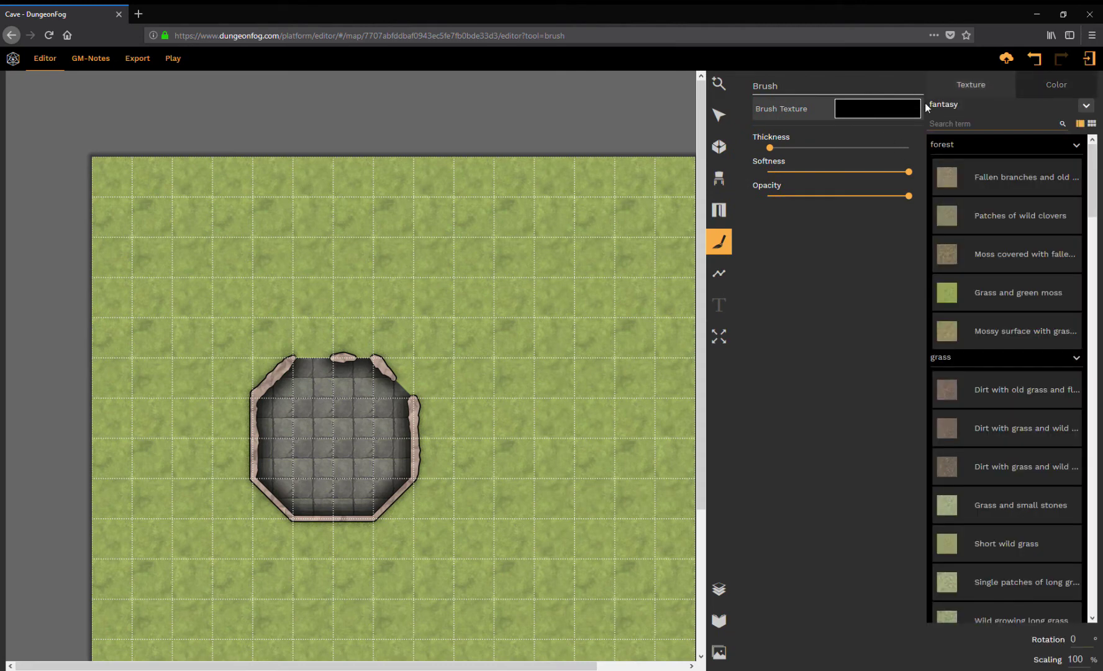
pyautogui.scroll(-7, 980, 373)
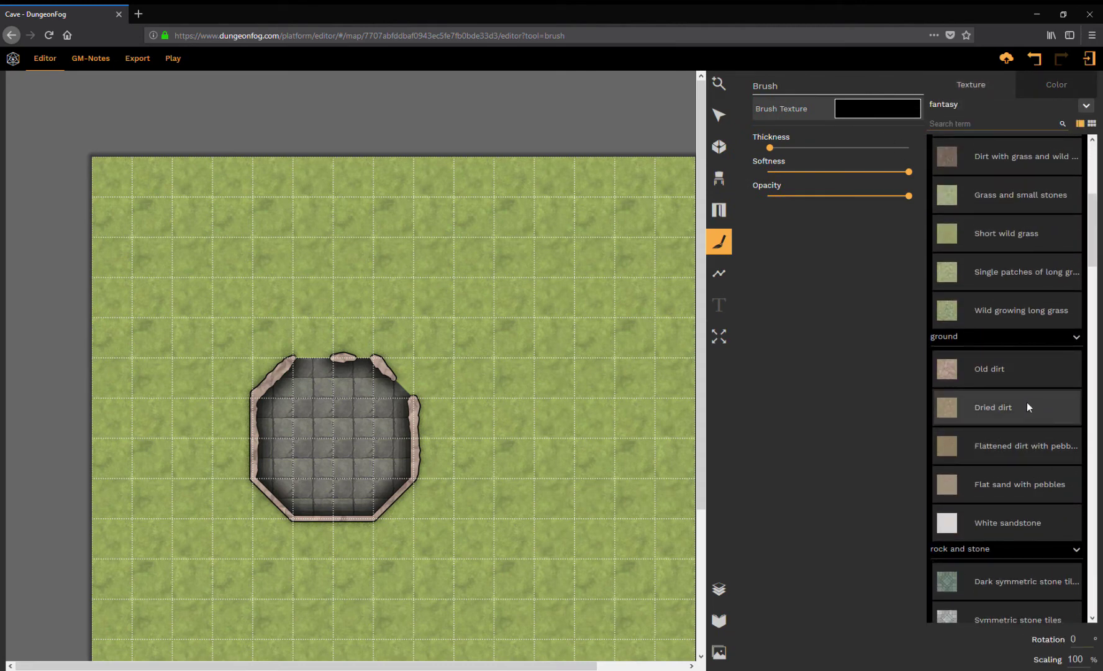
pyautogui.scroll(-5, 1014, 402)
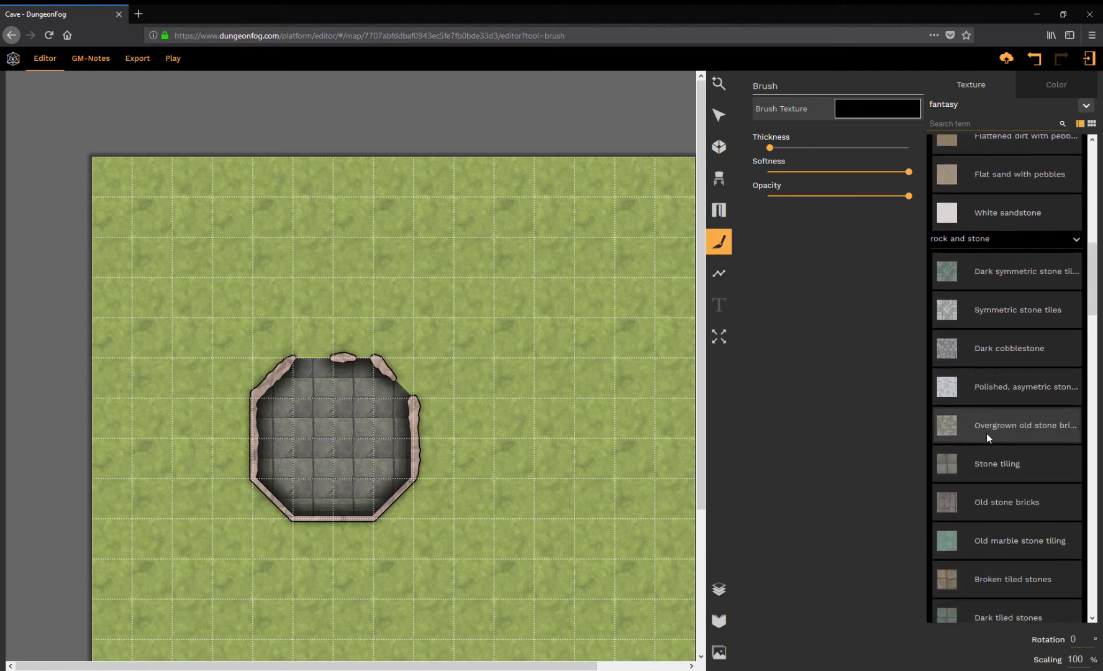
pyautogui.click(987, 471)
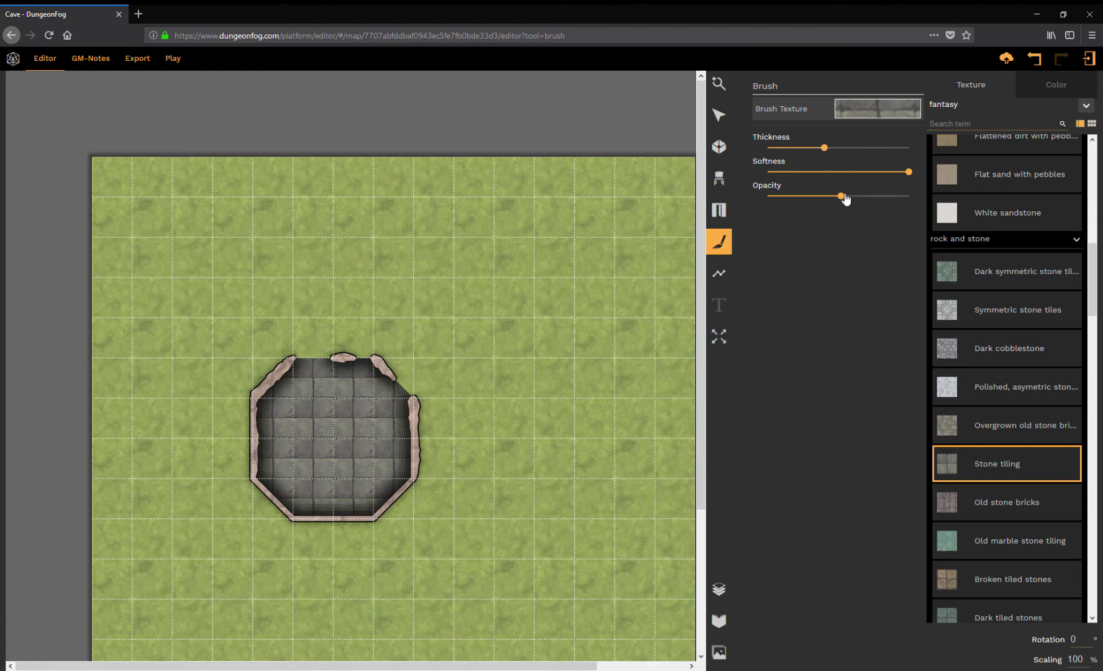
pyautogui.moveTo(307, 349)
pyautogui.mouseDown()
pyautogui.moveTo(345, 373)
pyautogui.moveTo(388, 379)
pyautogui.moveTo(357, 342)
pyautogui.moveTo(365, 424)
pyautogui.moveTo(426, 387)
pyautogui.moveTo(385, 397)
pyautogui.moveTo(407, 354)
pyautogui.moveTo(469, 389)
pyautogui.mouseUp()
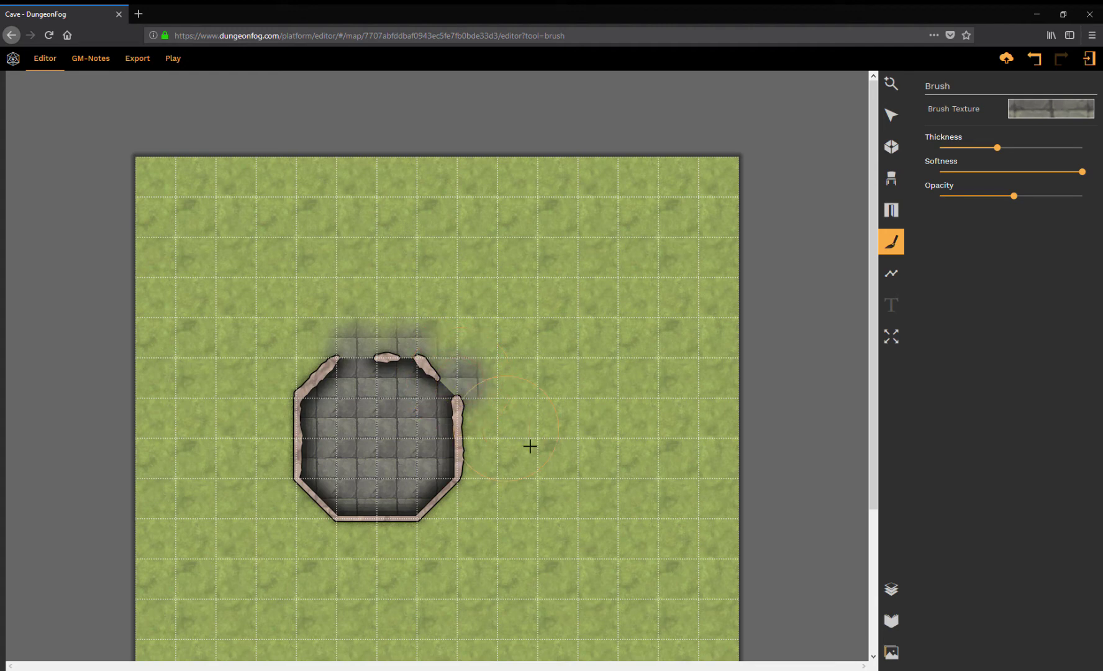
# Brush more stone tiling above the room's upper right and beside its right wall.
pyautogui.moveTo(463, 365)
pyautogui.mouseDown()
pyautogui.moveTo(355, 342)
pyautogui.moveTo(310, 349)
pyautogui.mouseUp()
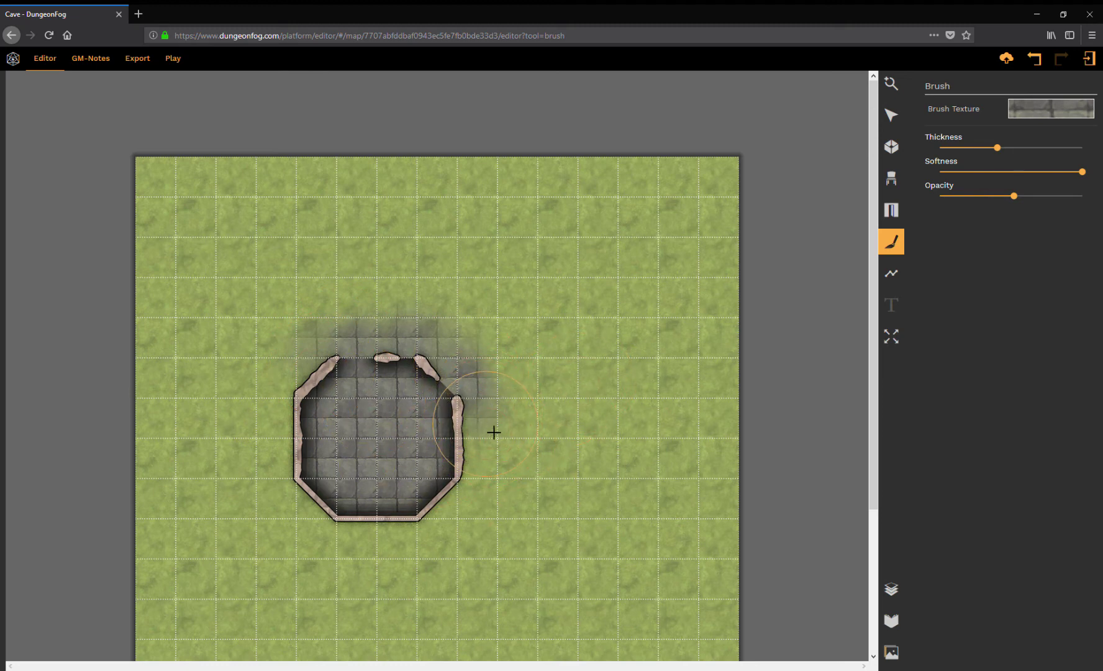
pyautogui.moveTo(492, 431); pyautogui.dragTo(534, 413)
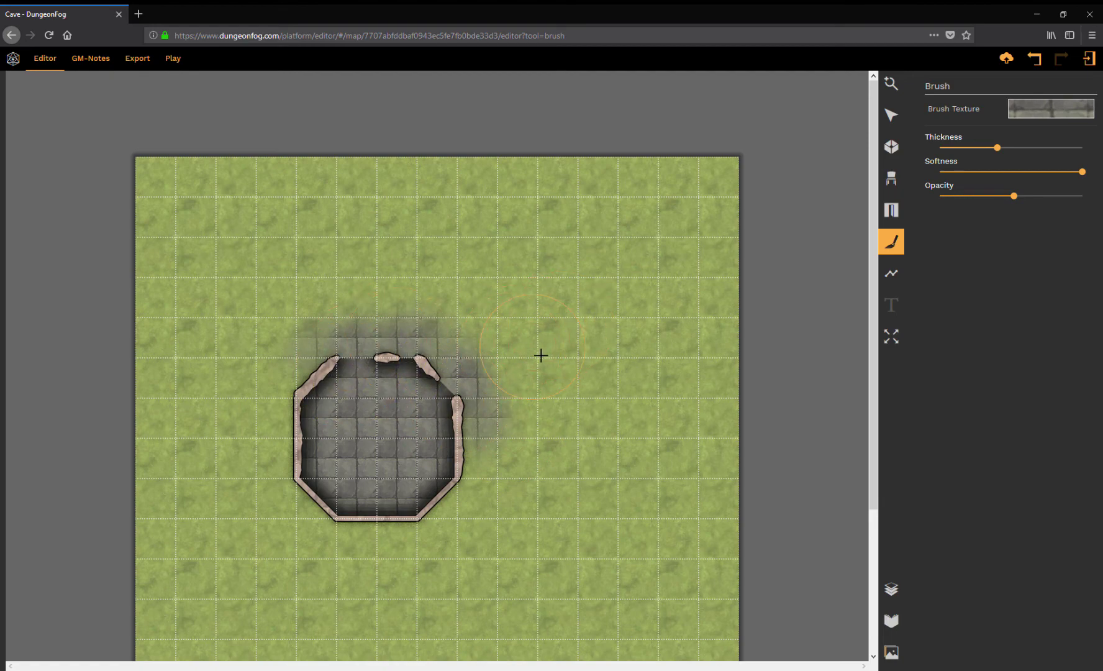
# Undo the stone brush strokes with Ctrl+Z four times.
pyautogui.hotkey('ctrl', 'z')
pyautogui.hotkey('ctrl', 'z')
pyautogui.hotkey('ctrl', 'z')
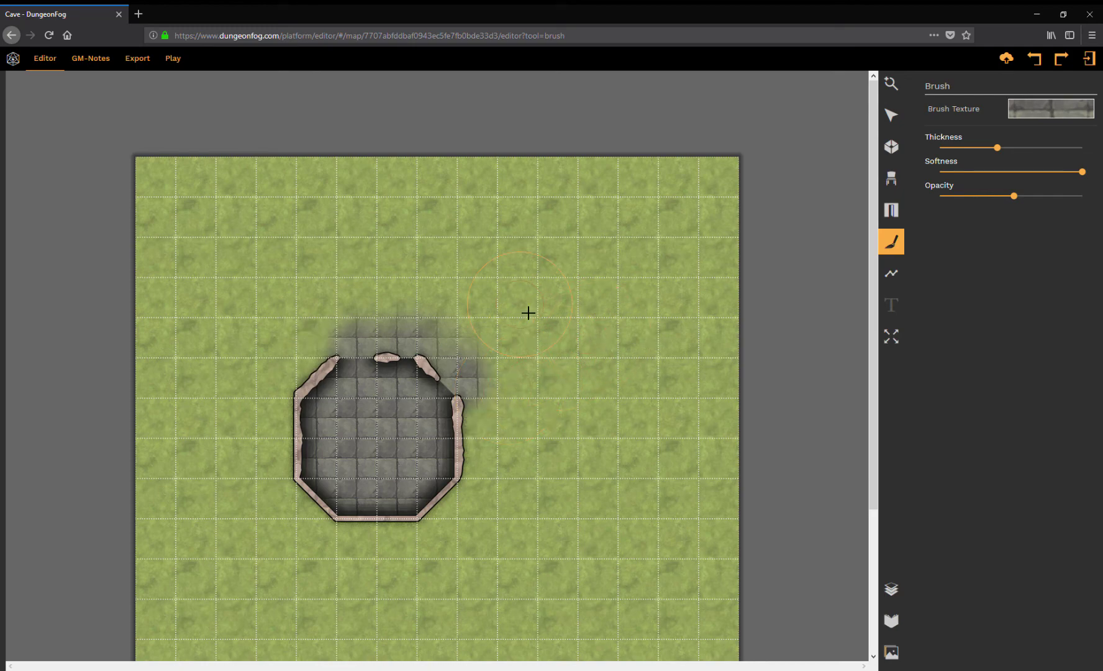
pyautogui.hotkey('ctrl', 'z')
pyautogui.hotkey('ctrl', 'z')
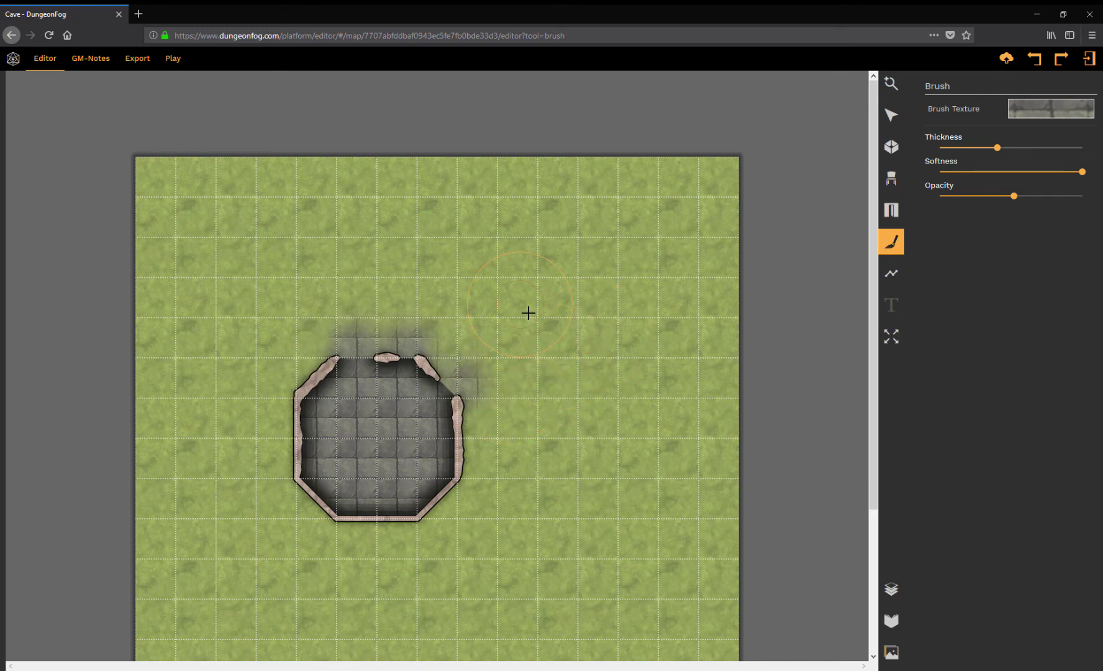
pyautogui.hotkey('ctrl', 'z')
pyautogui.hotkey('ctrl', 'z')
pyautogui.hotkey('ctrl', 'z')
pyautogui.hotkey('ctrl', 'z')
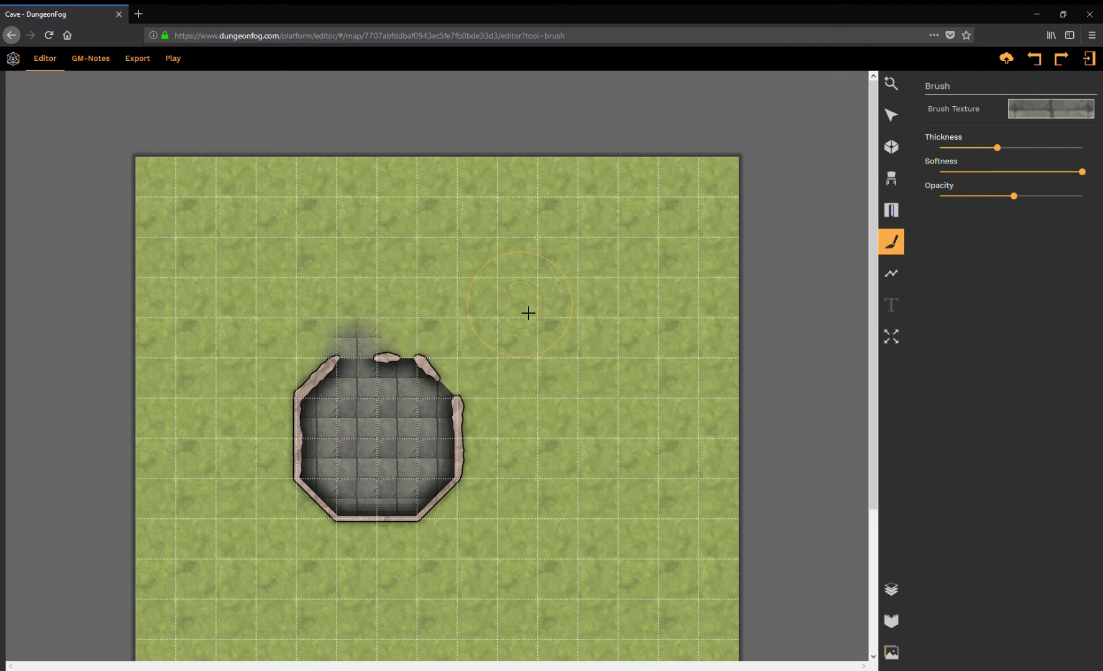
pyautogui.hotkey('ctrl', 'z')
pyautogui.hotkey('ctrl', 'z')
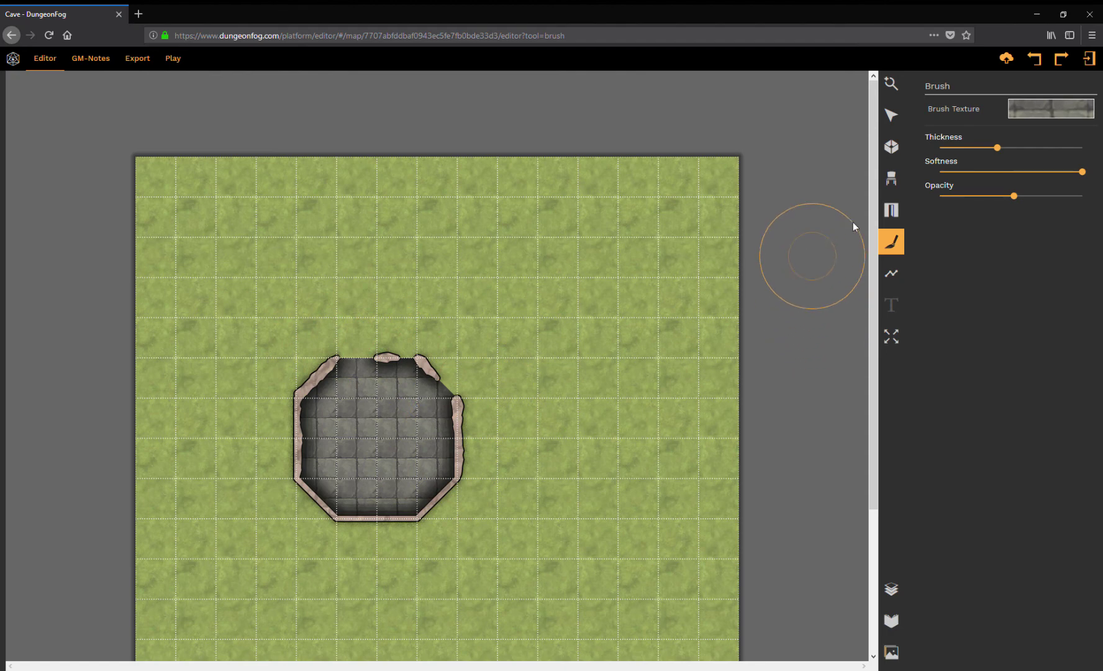
# Load the brush with Grass and green moss and paint over the room's upper floor.
pyautogui.click(1076, 113)
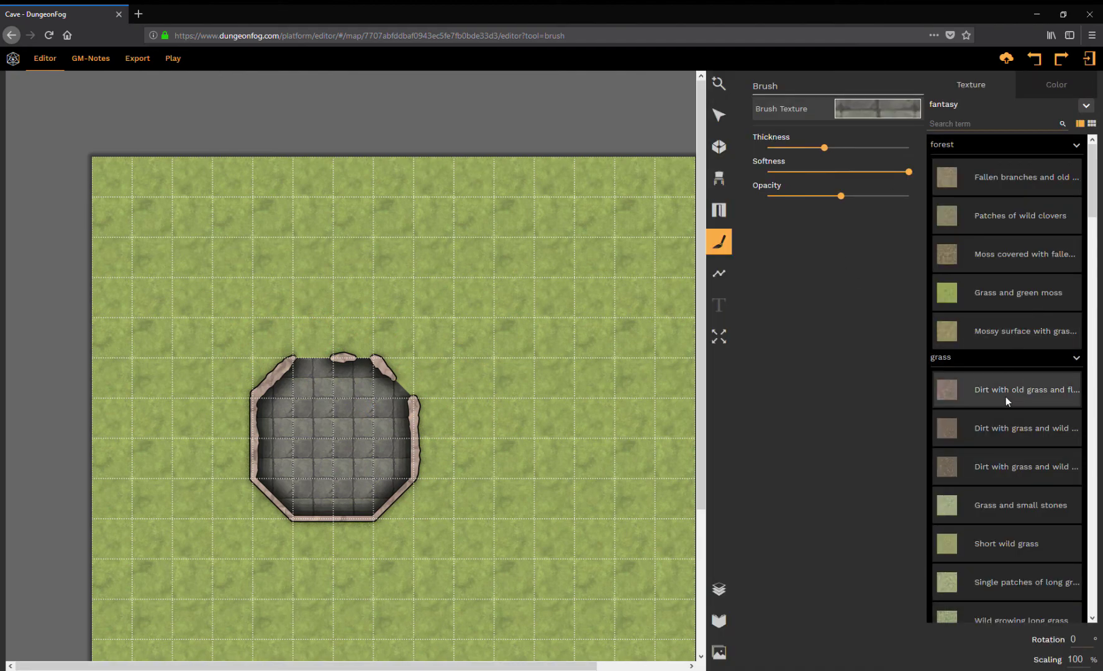
pyautogui.click(1002, 292)
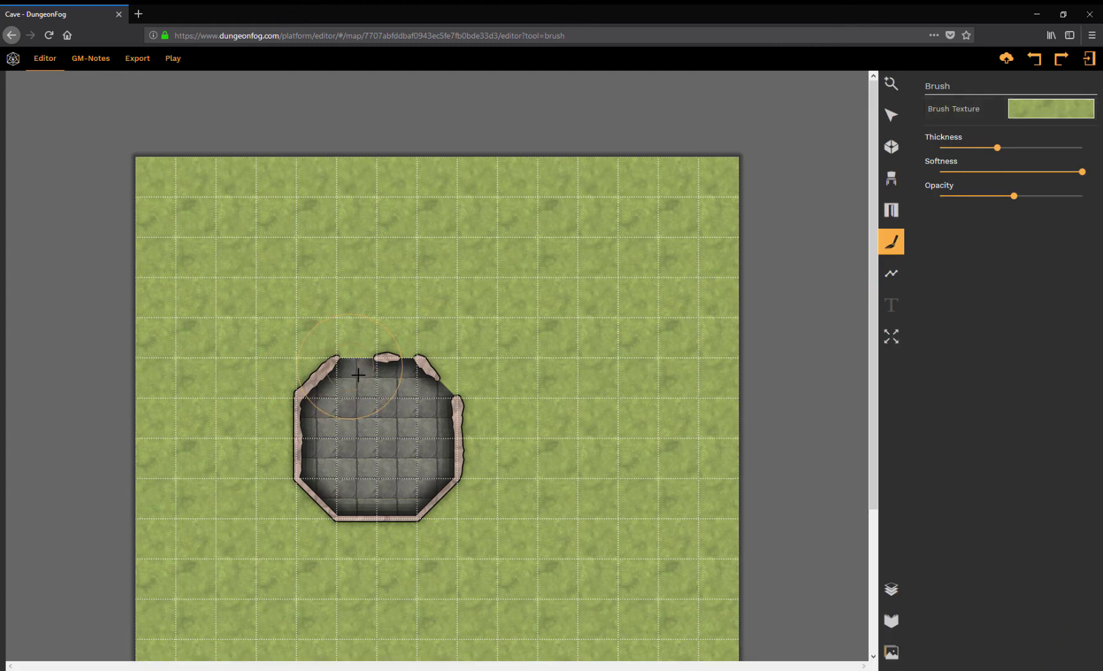
pyautogui.moveTo(364, 371)
pyautogui.mouseDown()
pyautogui.moveTo(382, 374)
pyautogui.moveTo(388, 396)
pyautogui.moveTo(417, 371)
pyautogui.moveTo(410, 386)
pyautogui.moveTo(458, 398)
pyautogui.moveTo(428, 429)
pyautogui.moveTo(357, 368)
pyautogui.moveTo(394, 381)
pyautogui.moveTo(435, 423)
pyautogui.moveTo(410, 380)
pyautogui.moveTo(455, 402)
pyautogui.moveTo(443, 401)
pyautogui.moveTo(438, 447)
pyautogui.mouseUp()
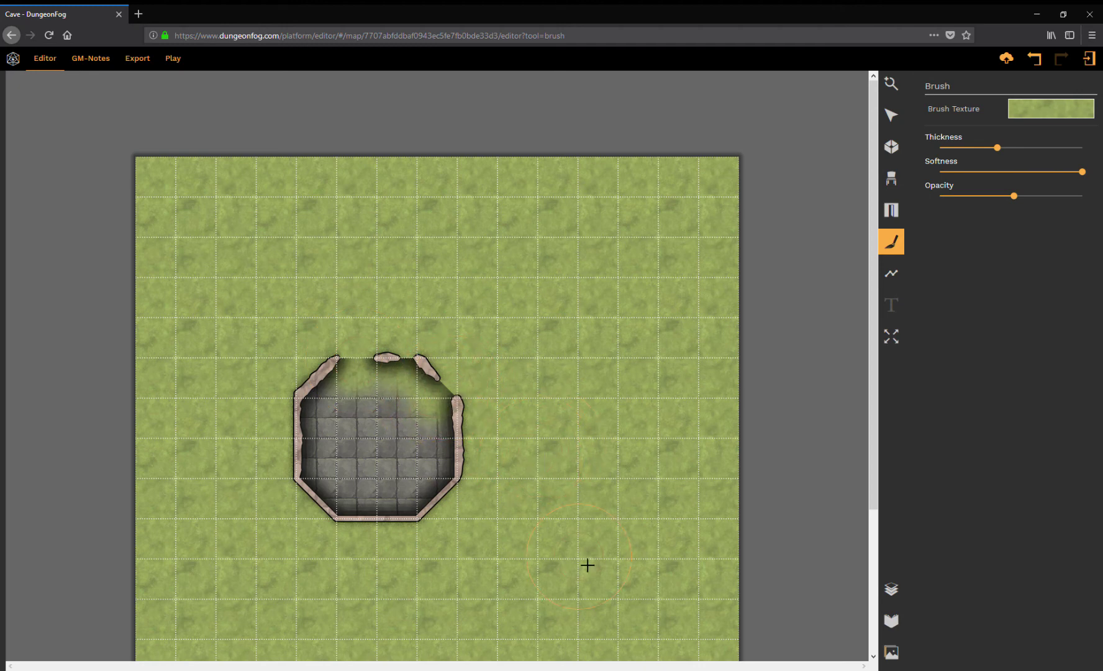
# Inspect the grass stroke with the Select tool, then open the props library.
pyautogui.click(891, 115)
pyautogui.click(414, 395)
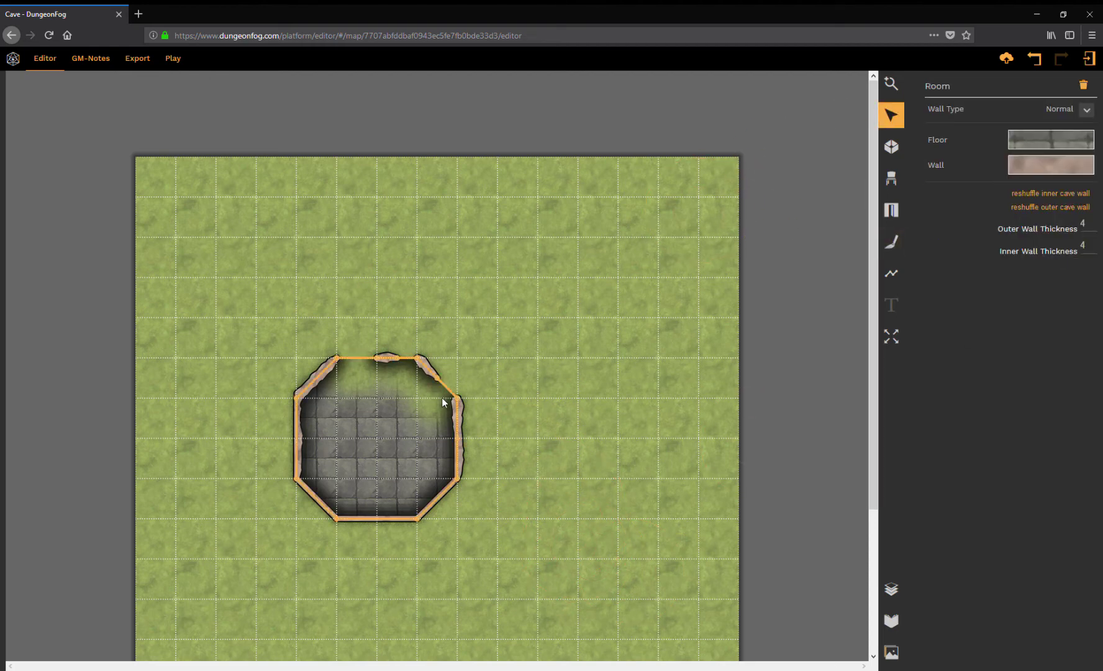
pyautogui.click(433, 399)
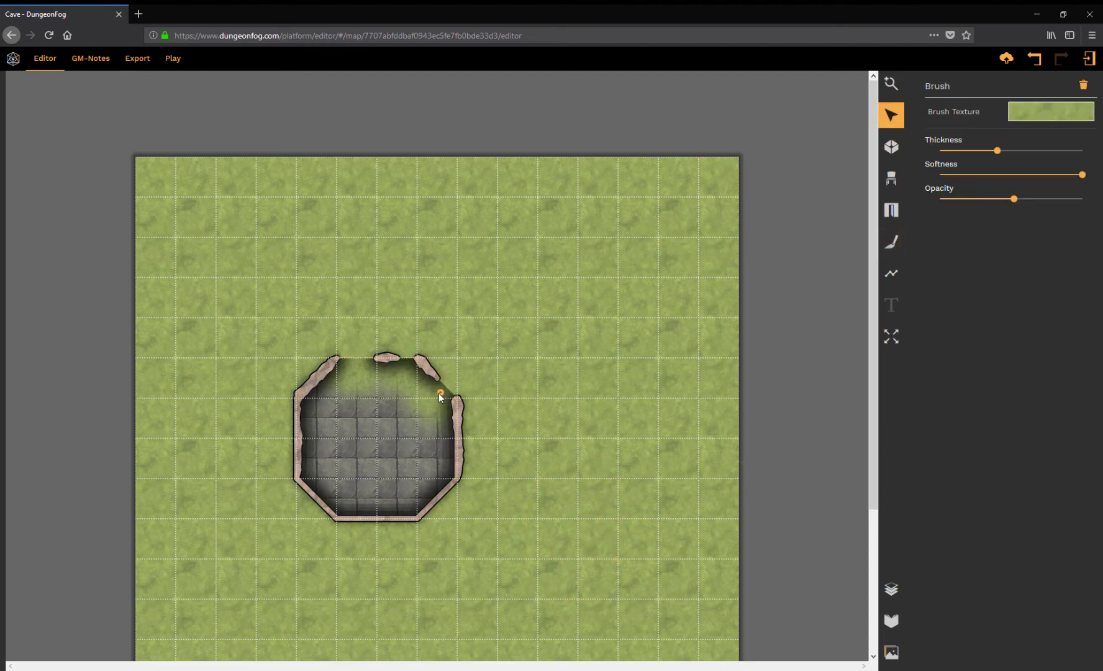
pyautogui.click(500, 401)
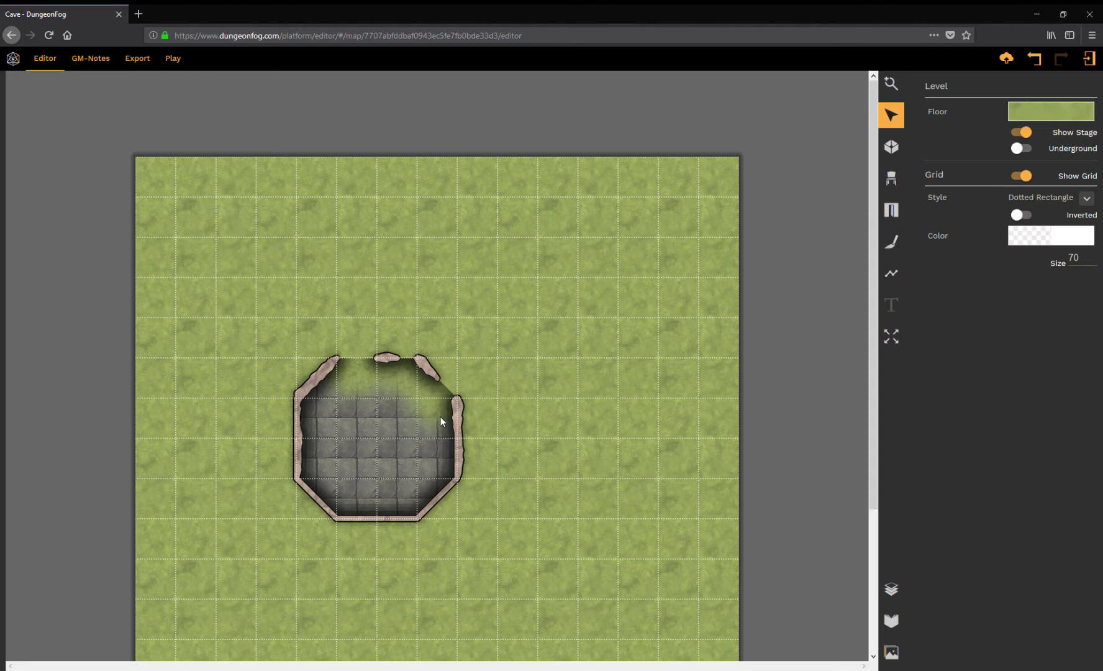
pyautogui.scroll(-3, 600, 434)
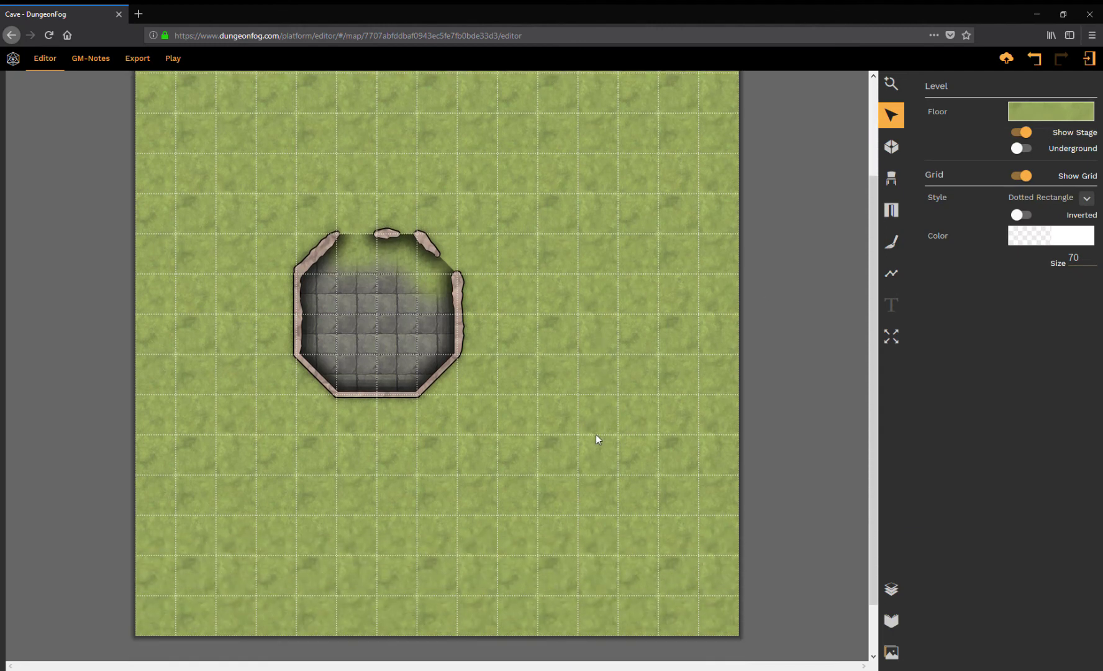
pyautogui.click(891, 652)
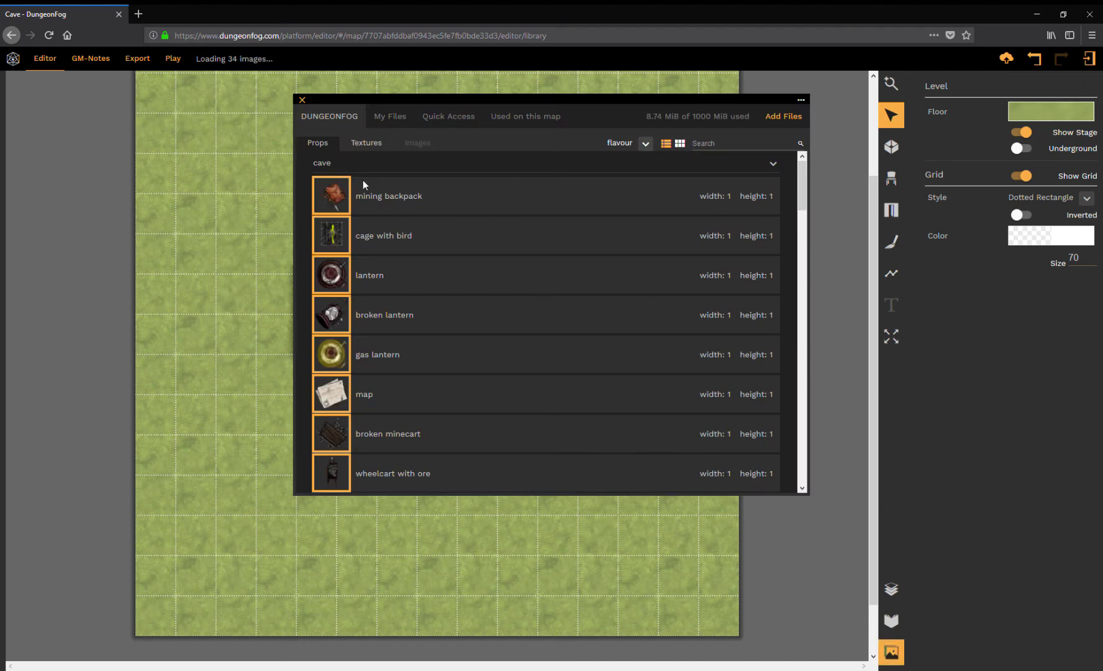
# Keep the flavour prop collection and browse through its cave props.
pyautogui.click(646, 146)
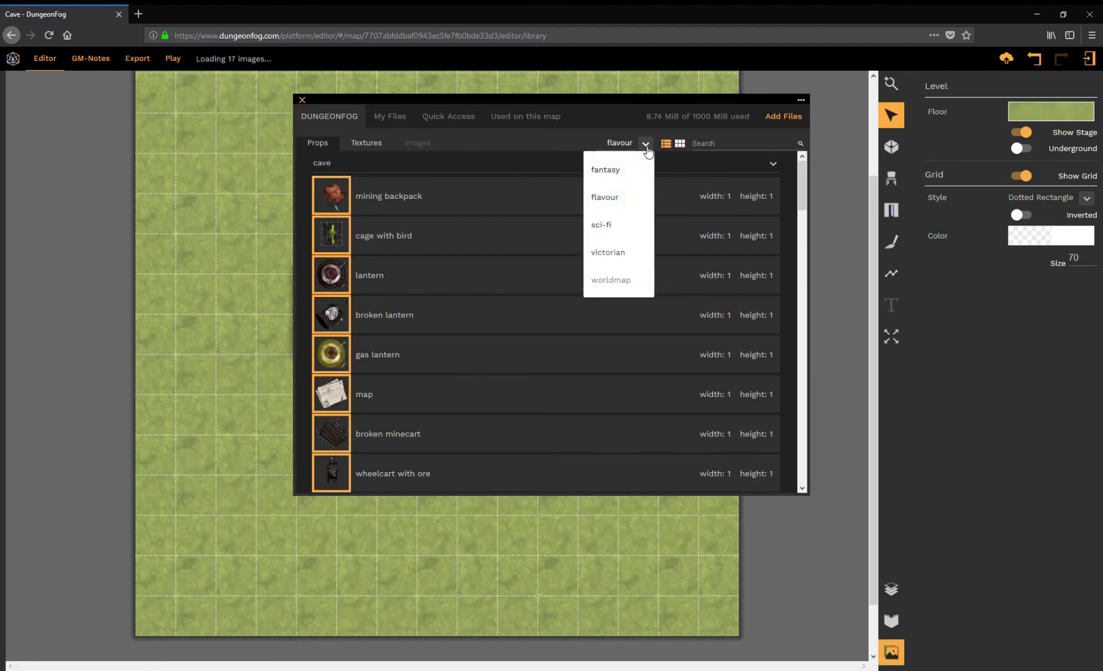
pyautogui.click(634, 210)
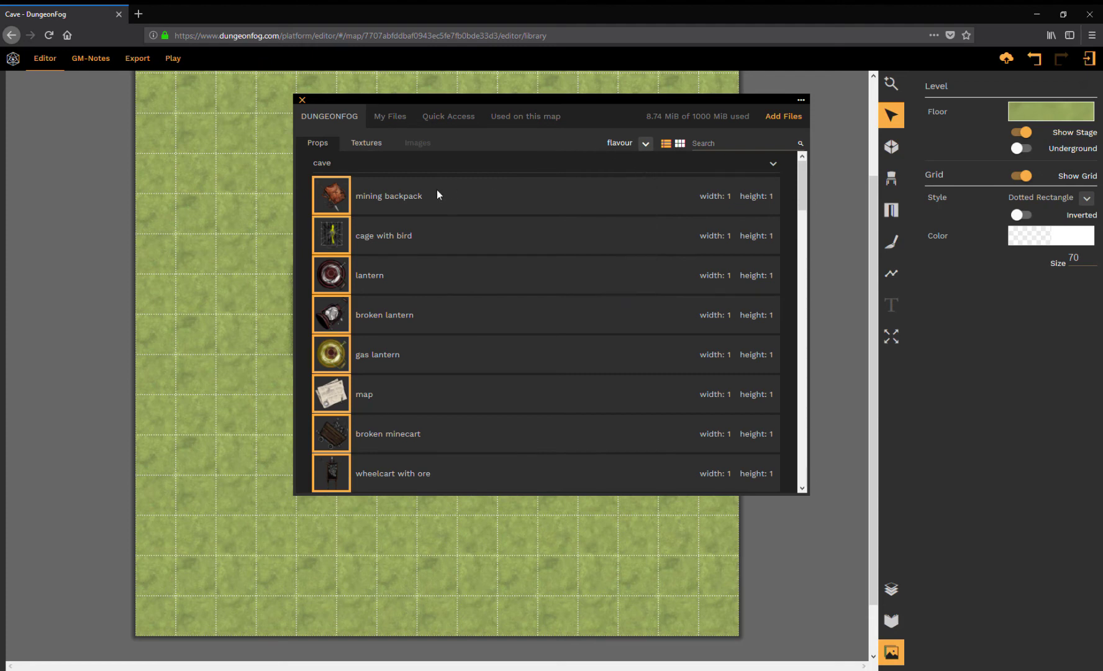
pyautogui.click(327, 161)
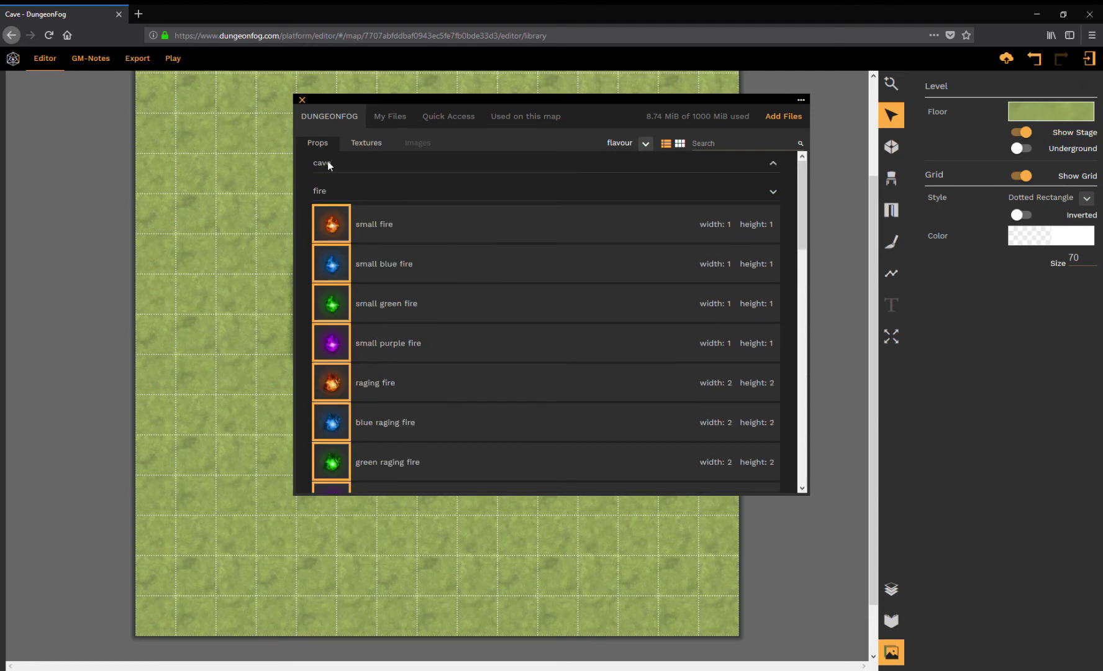
pyautogui.click(327, 160)
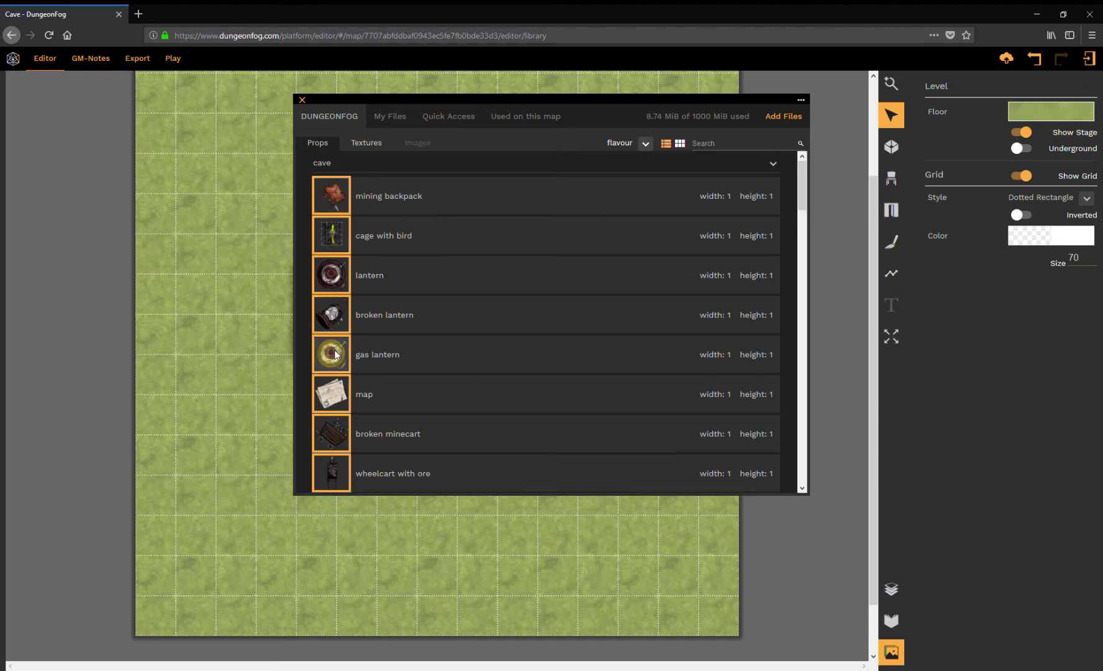
pyautogui.scroll(-1, 395, 375)
pyautogui.scroll(-3, 396, 375)
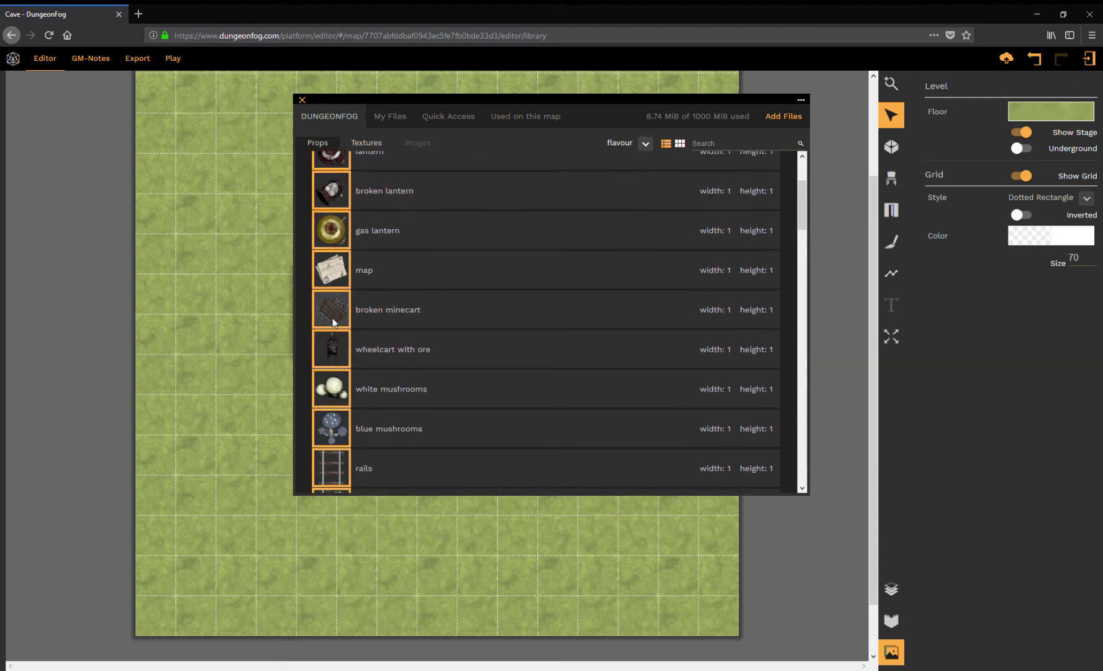
pyautogui.scroll(-2, 339, 370)
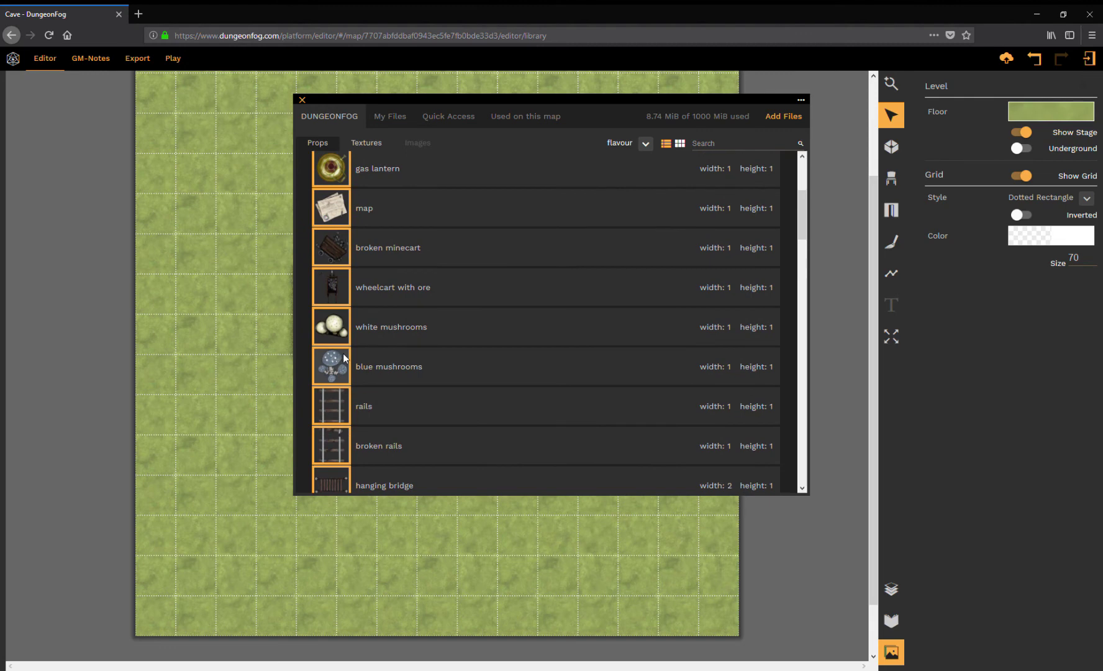
pyautogui.scroll(-7, 438, 409)
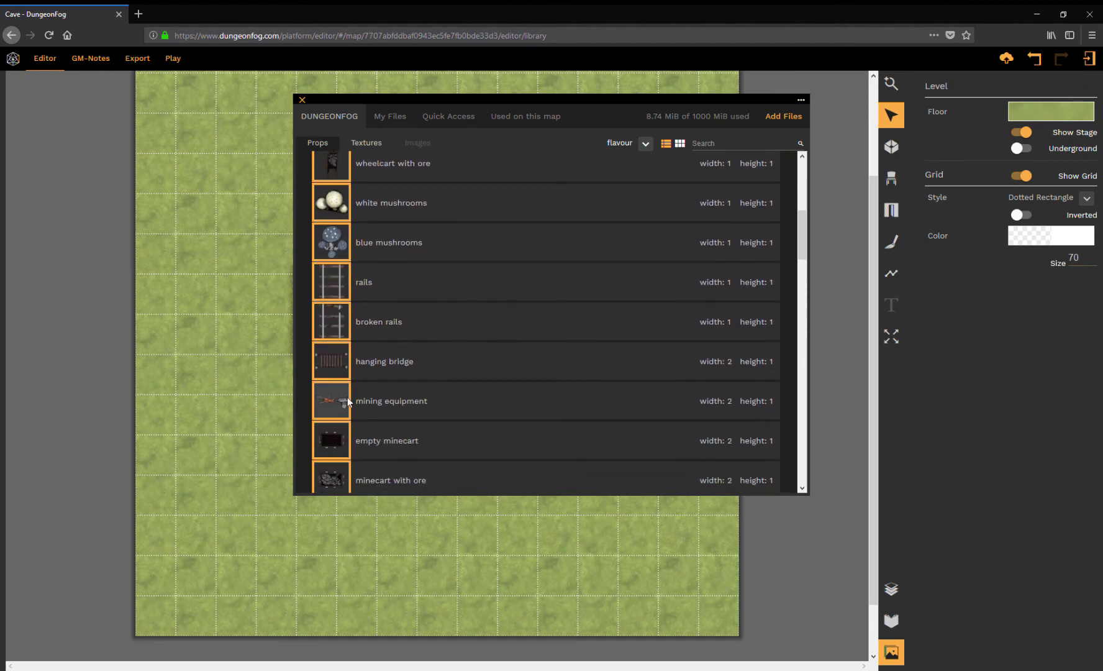
pyautogui.scroll(-4, 391, 425)
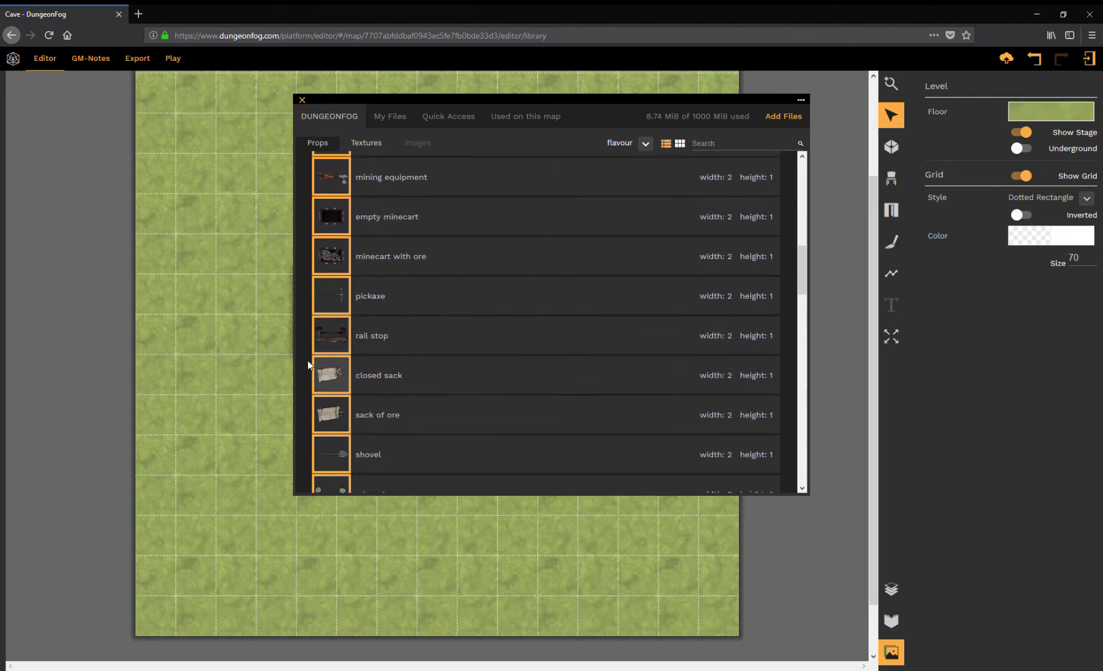
pyautogui.scroll(-4, 487, 437)
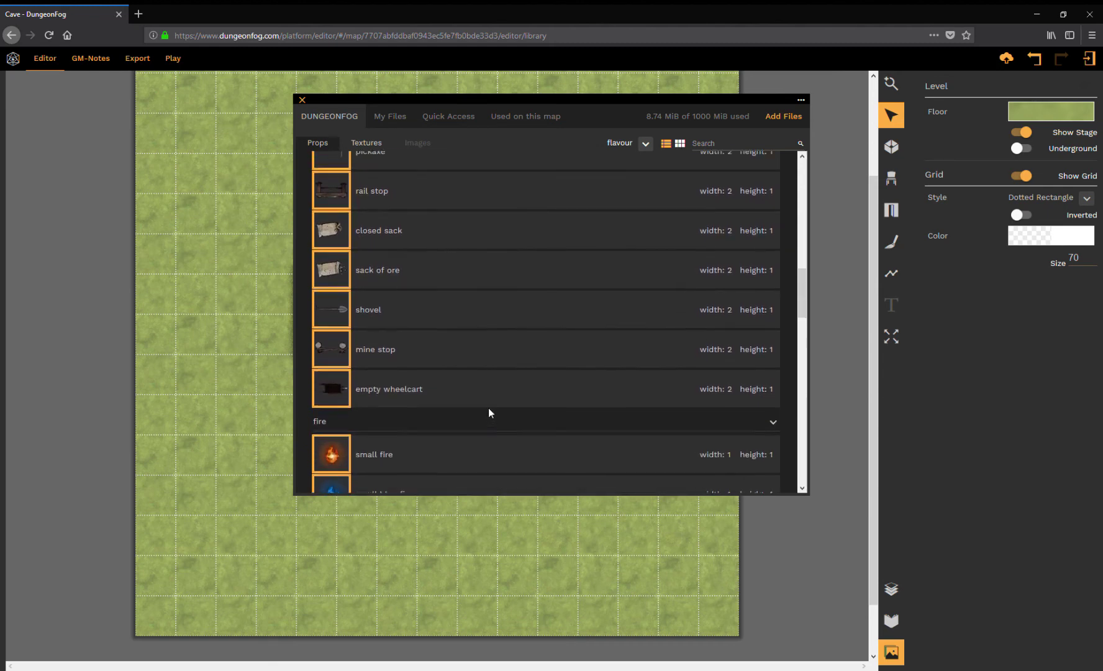
pyautogui.scroll(8, 487, 408)
pyautogui.scroll(8, 480, 415)
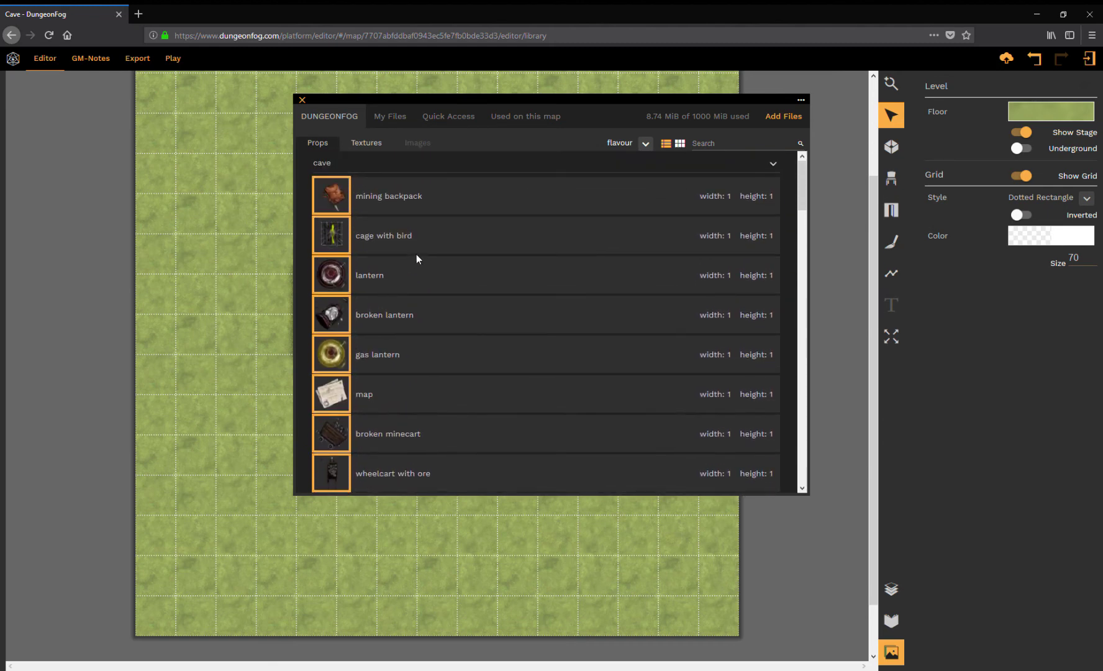
# Collapse the cave and fire groups to reveal the traps props, including the lava pits.
pyautogui.click(333, 162)
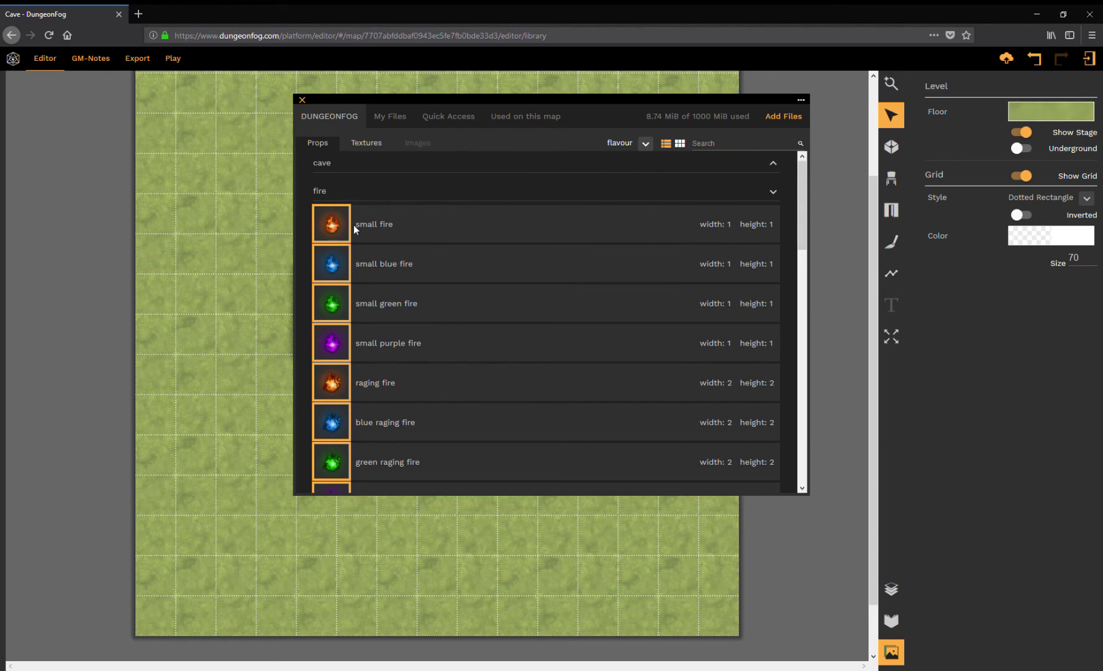
pyautogui.scroll(-1, 447, 390)
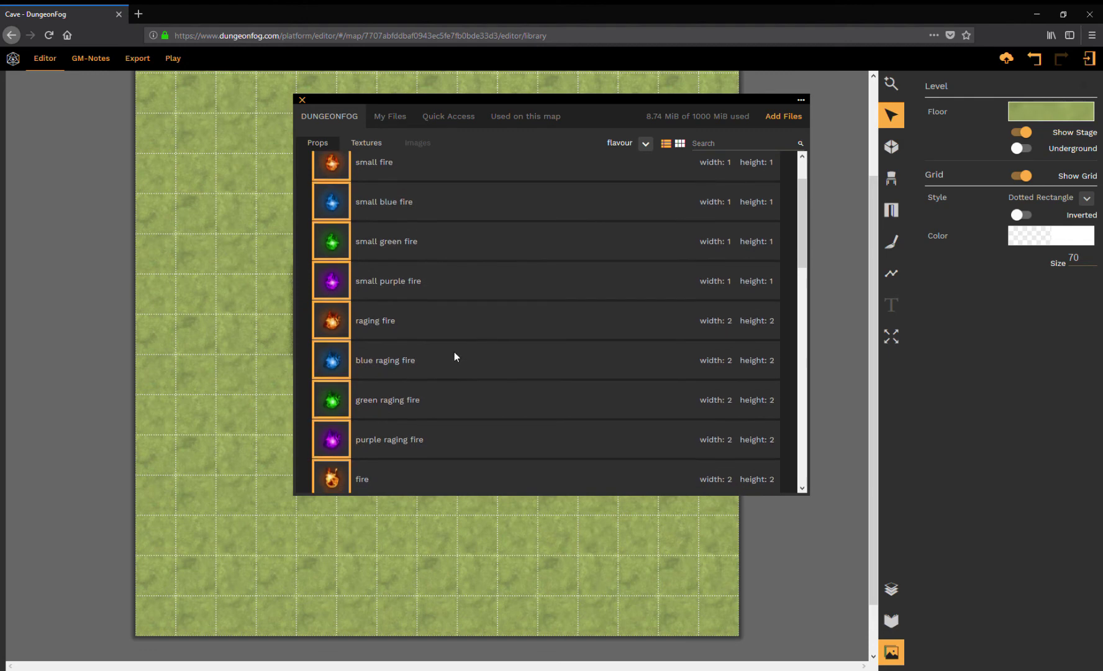
pyautogui.scroll(1, 440, 344)
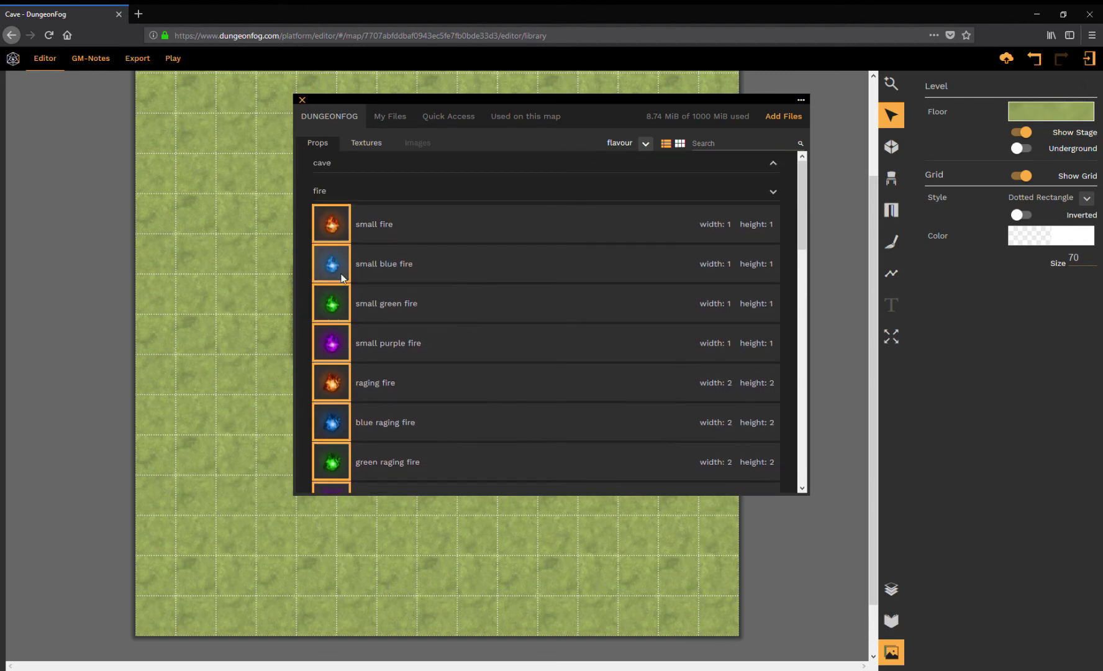
pyautogui.scroll(-4, 441, 382)
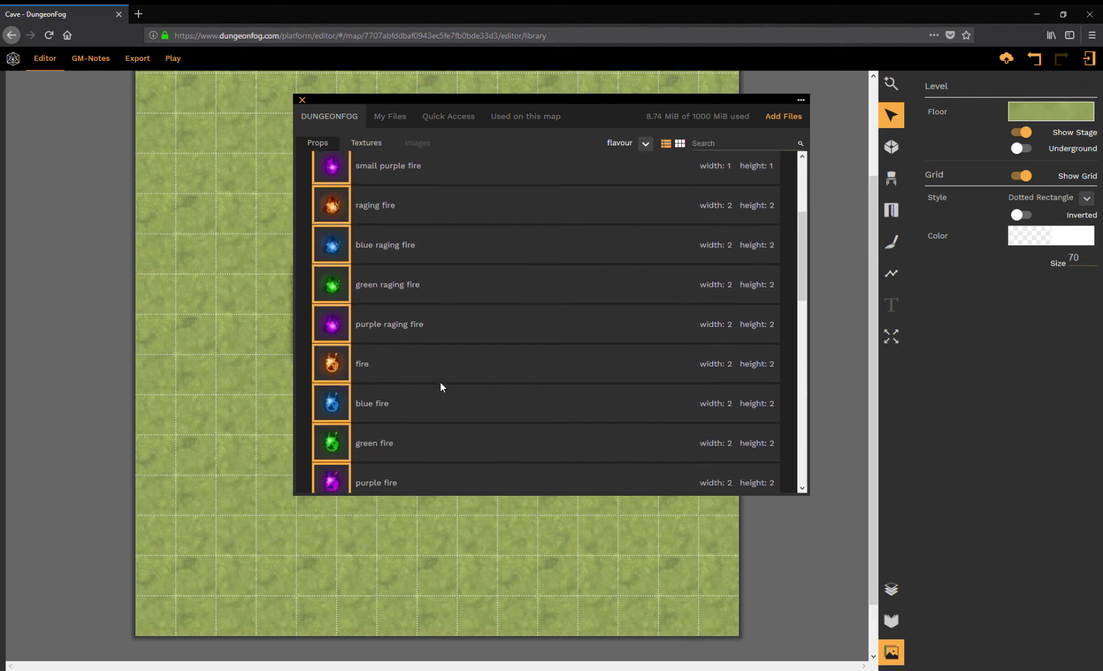
pyautogui.scroll(-2, 435, 380)
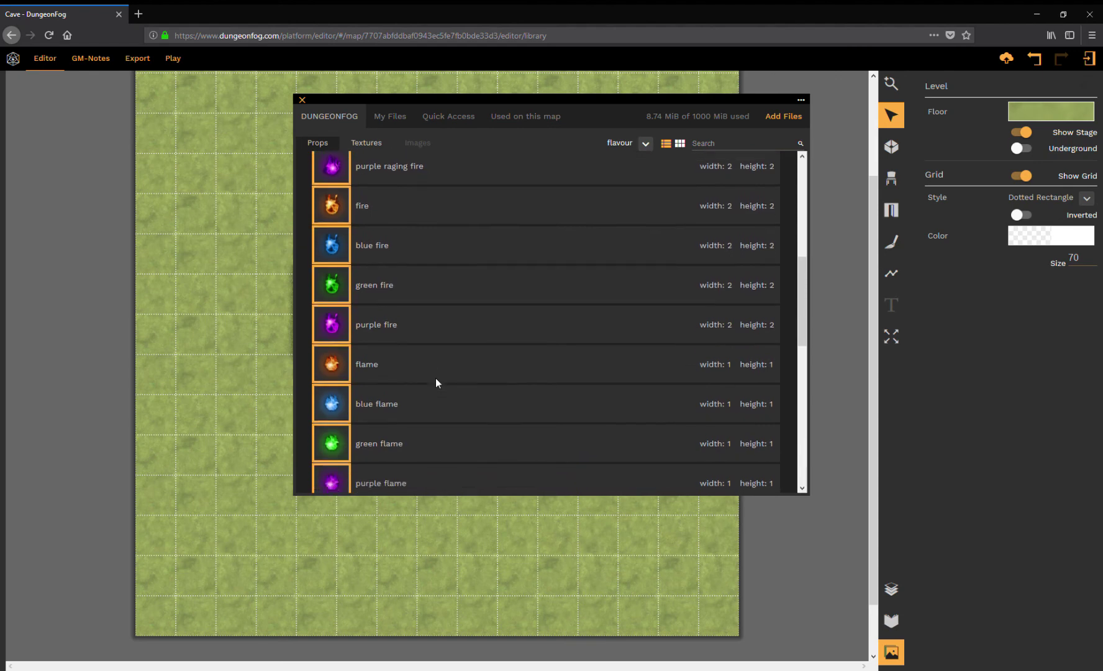
pyautogui.scroll(6, 436, 377)
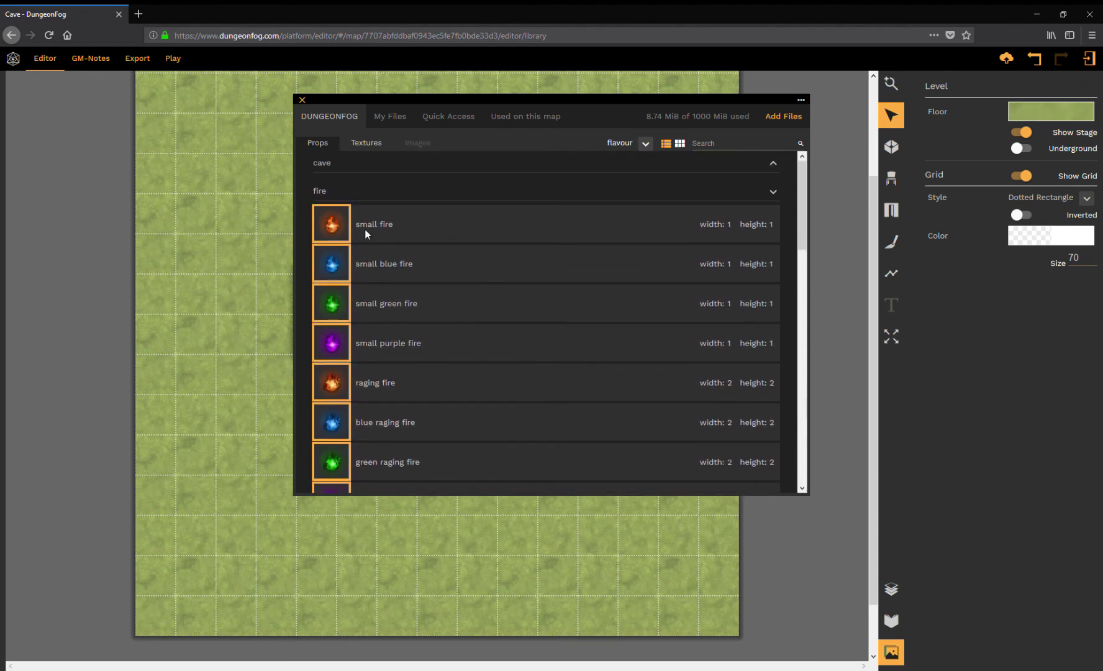
pyautogui.click(323, 192)
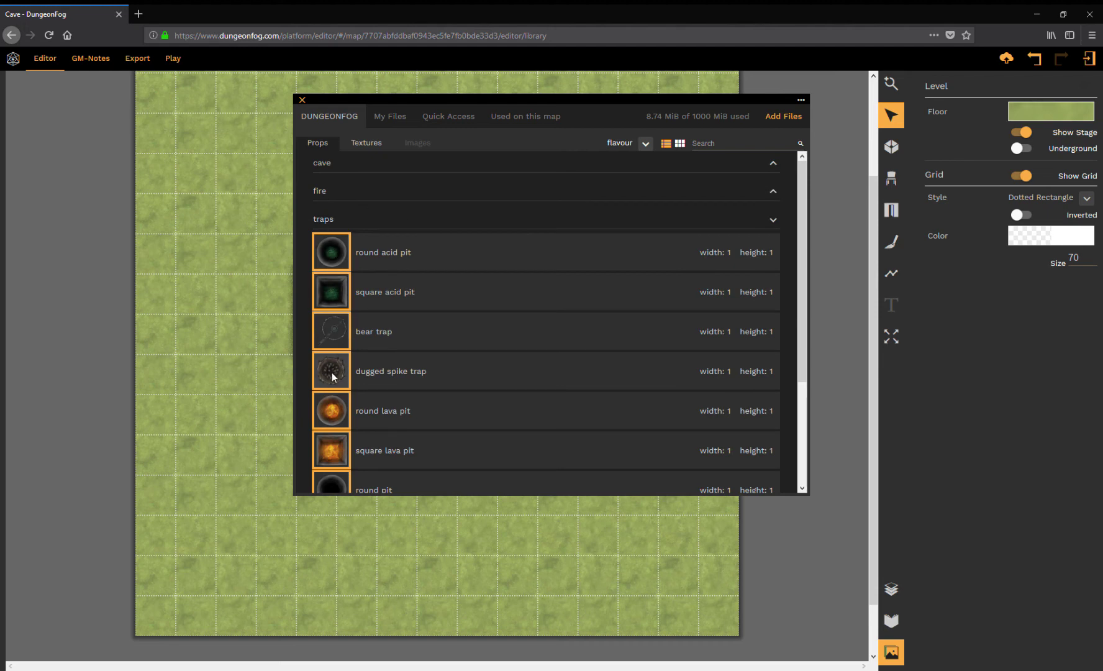
pyautogui.scroll(-3, 489, 410)
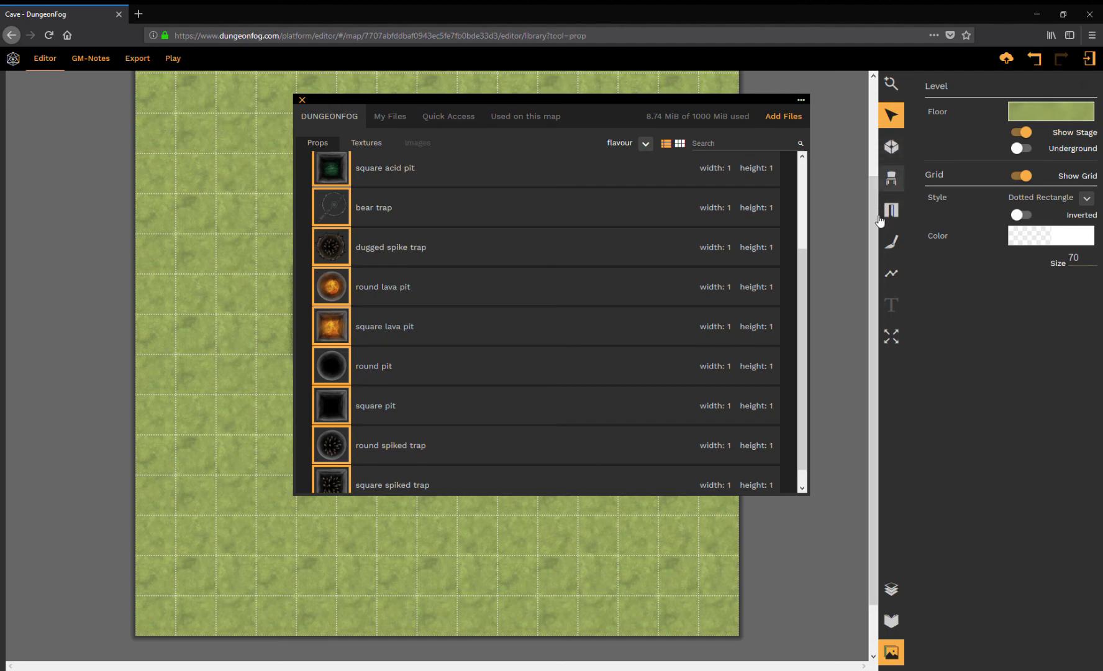
pyautogui.click(891, 178)
# Pick the square lava pit from flavour > traps and close the asset library.
pyautogui.click(1086, 103)
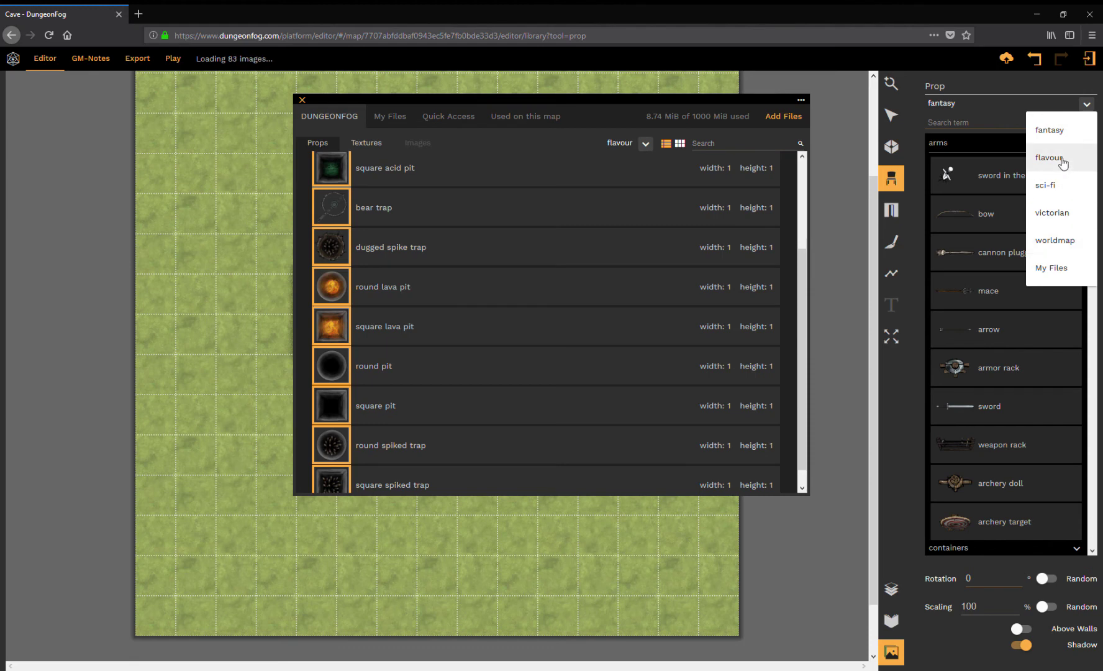
pyautogui.click(1062, 160)
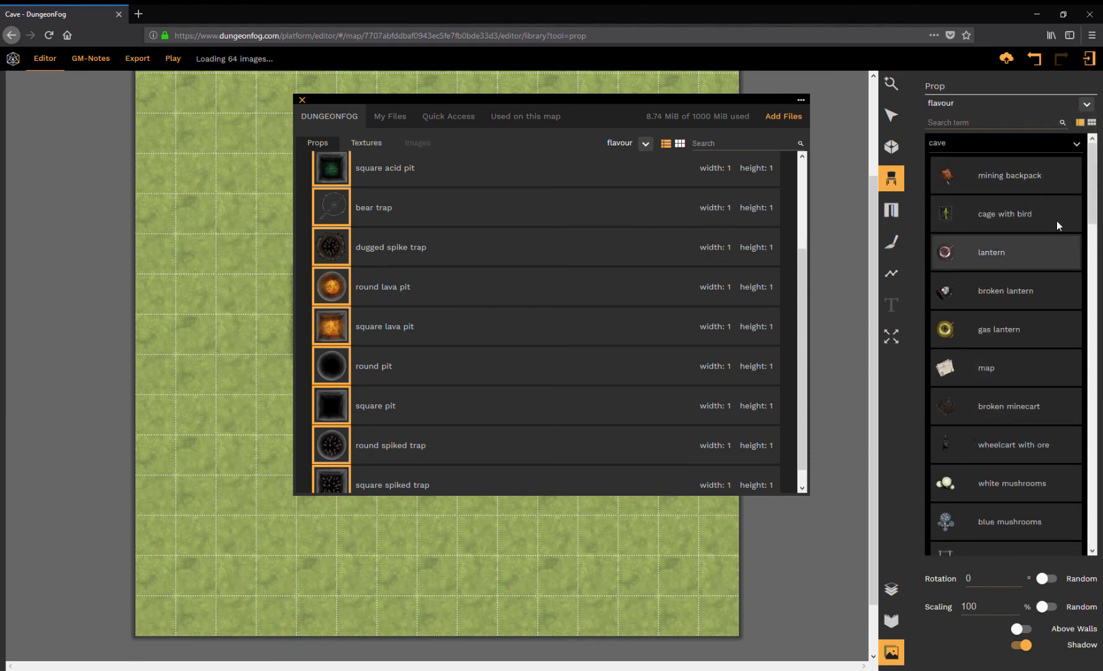
pyautogui.click(1044, 143)
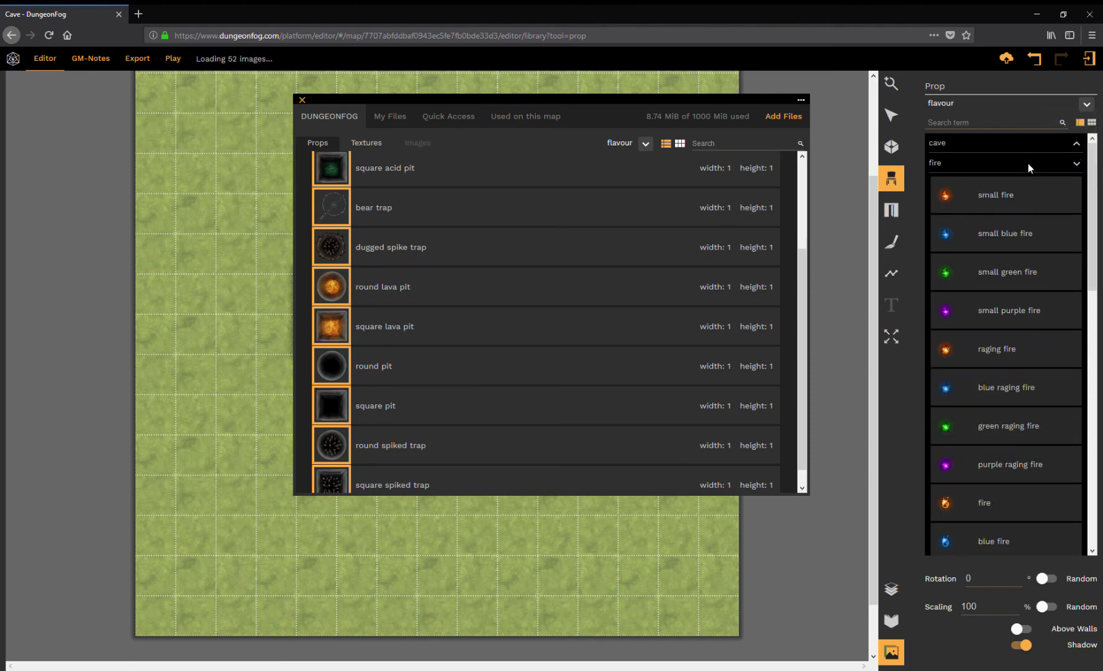
pyautogui.click(1079, 165)
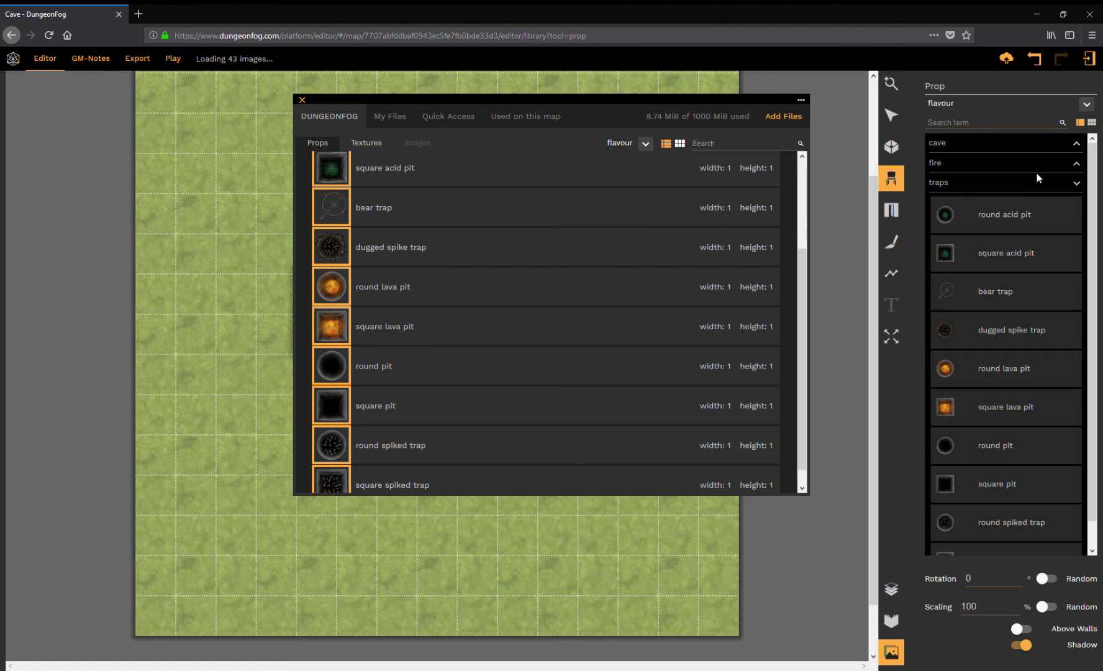
pyautogui.click(950, 406)
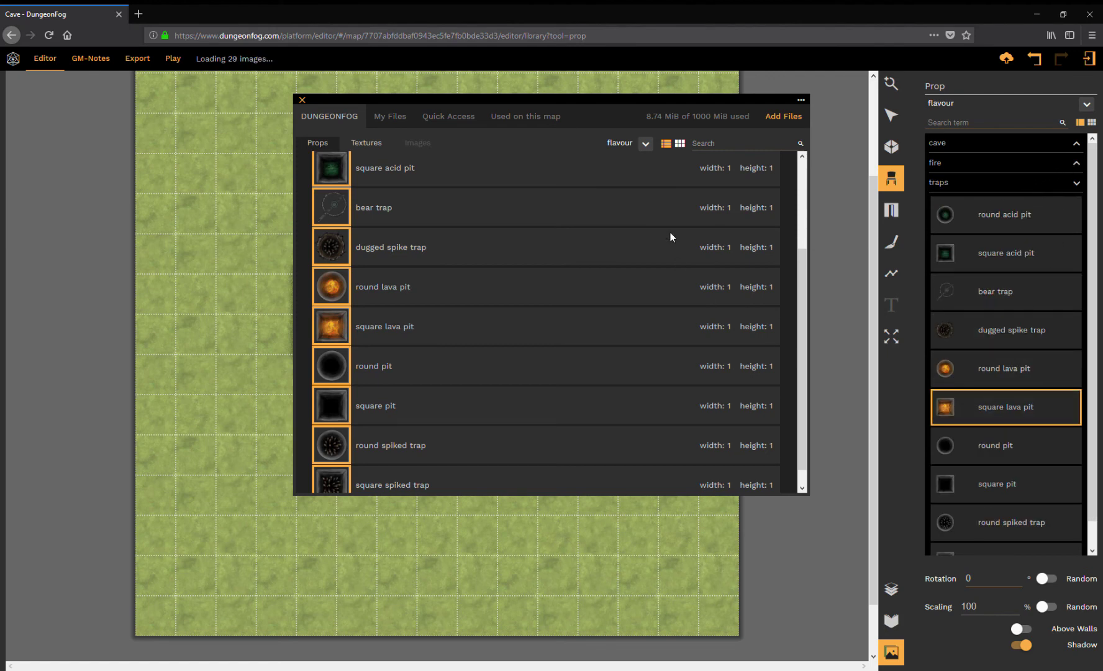
pyautogui.click(302, 100)
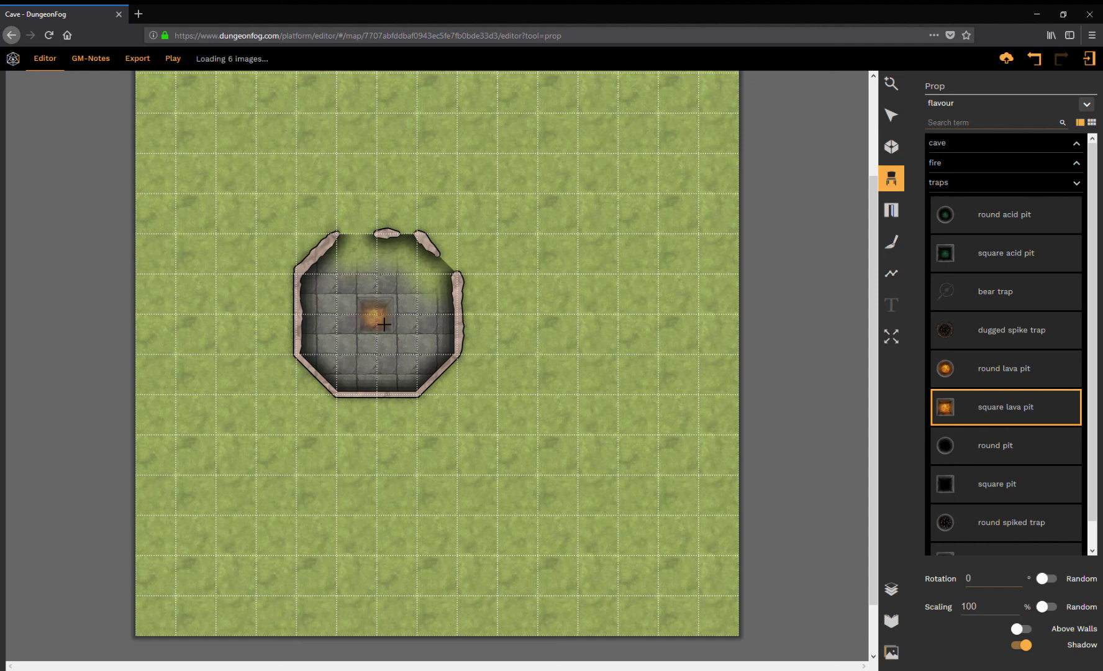
# Place the 210% square lava pit at the room's centre and open the Export view.
pyautogui.scroll(2, 385, 326)
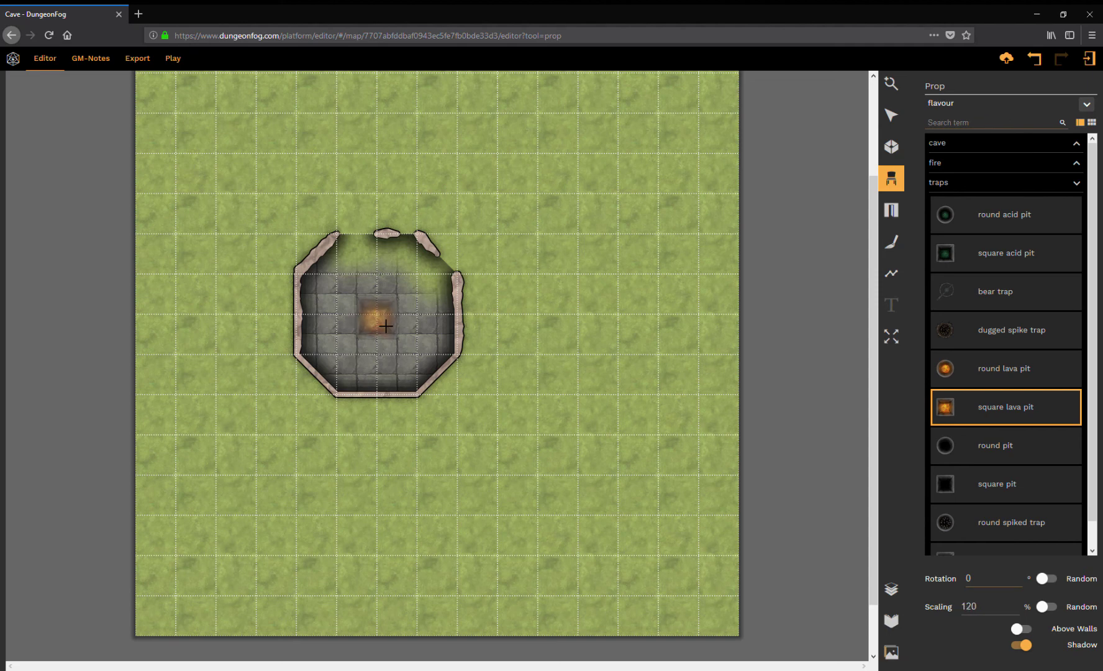
pyautogui.scroll(9, 386, 325)
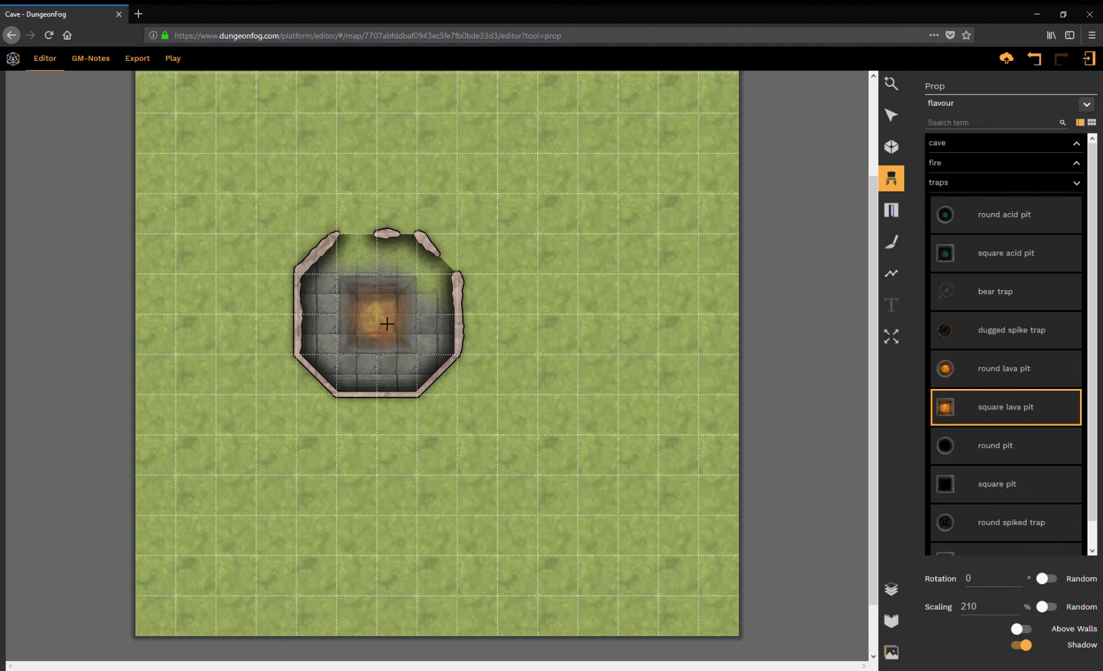
pyautogui.click(387, 324)
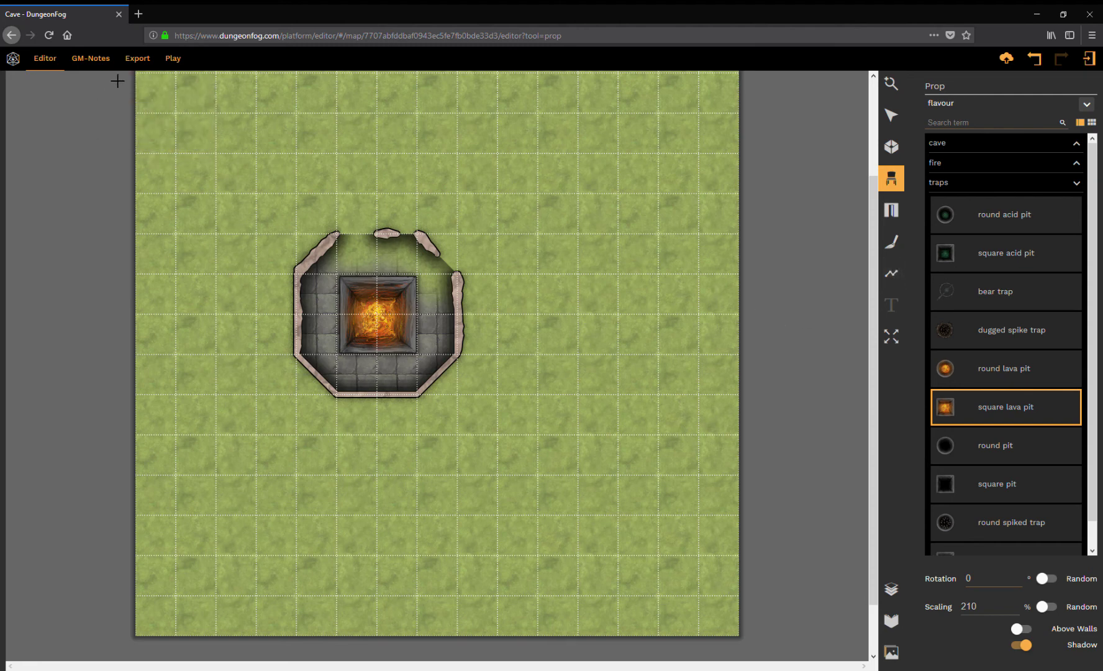
pyautogui.click(138, 59)
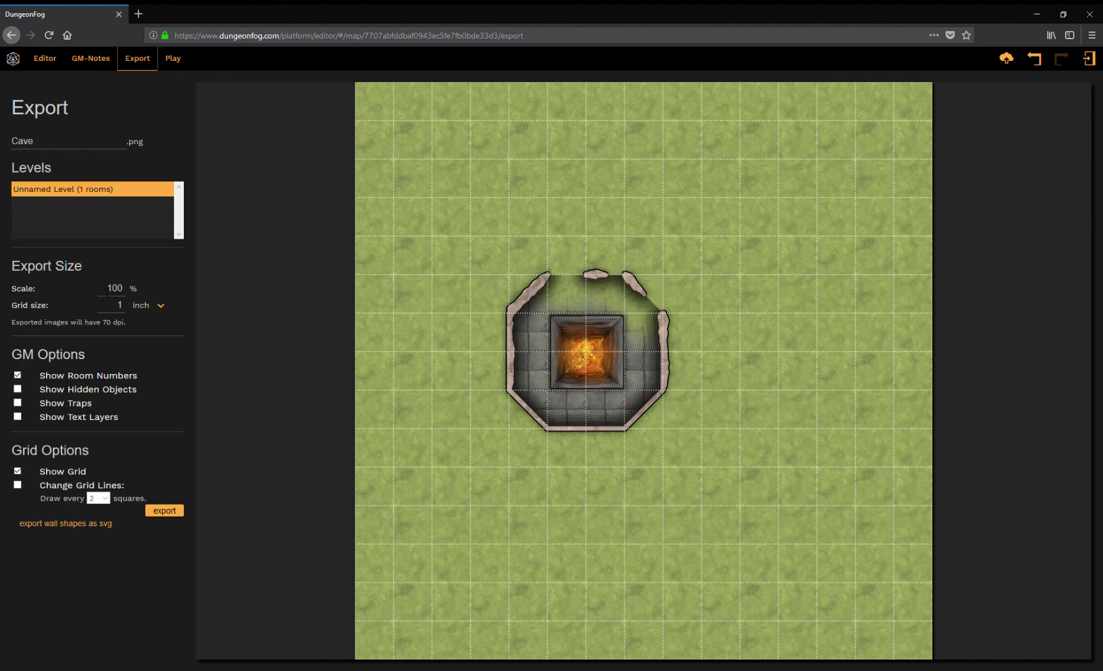
pyautogui.doubleClick(110, 288)
pyautogui.click(123, 305)
pyautogui.click(164, 306)
pyautogui.click(162, 307)
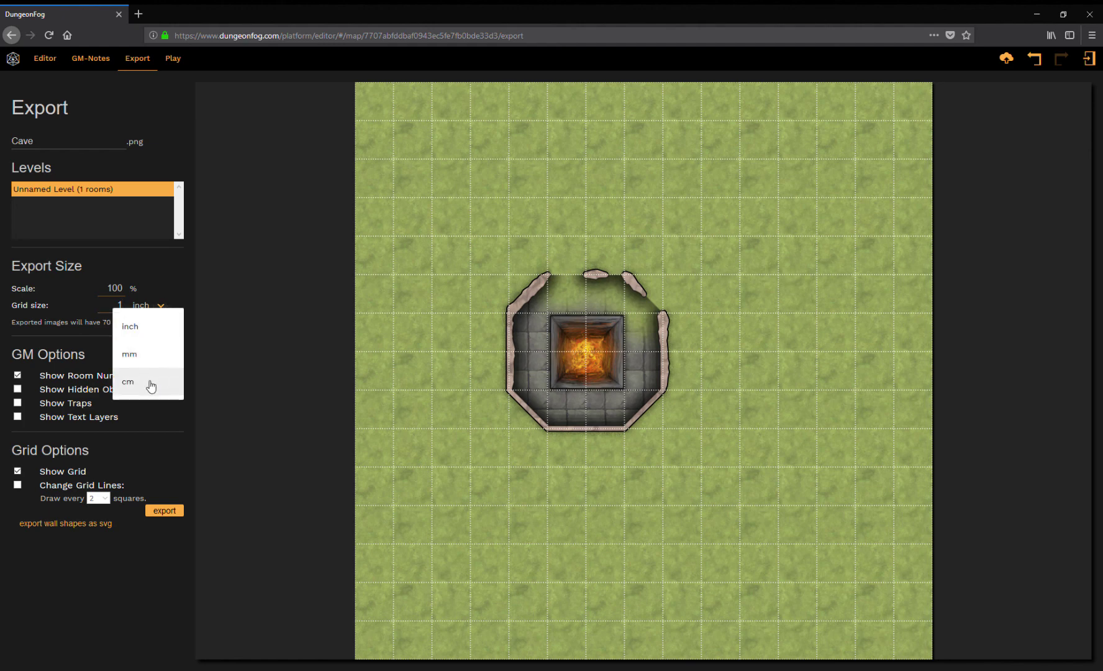
pyautogui.click(162, 307)
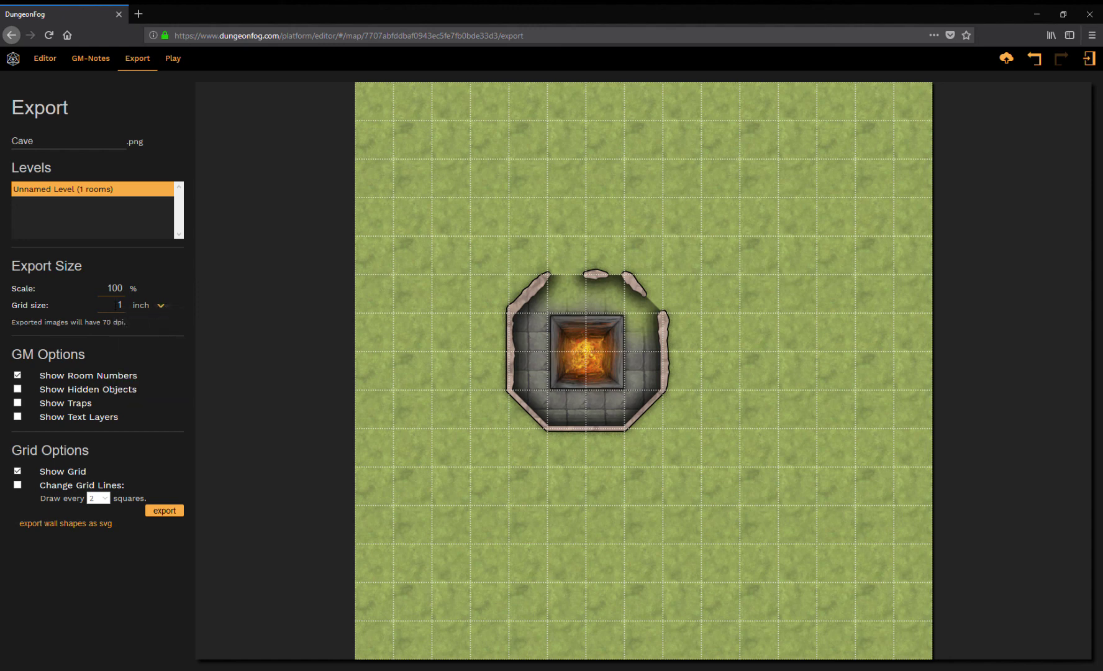